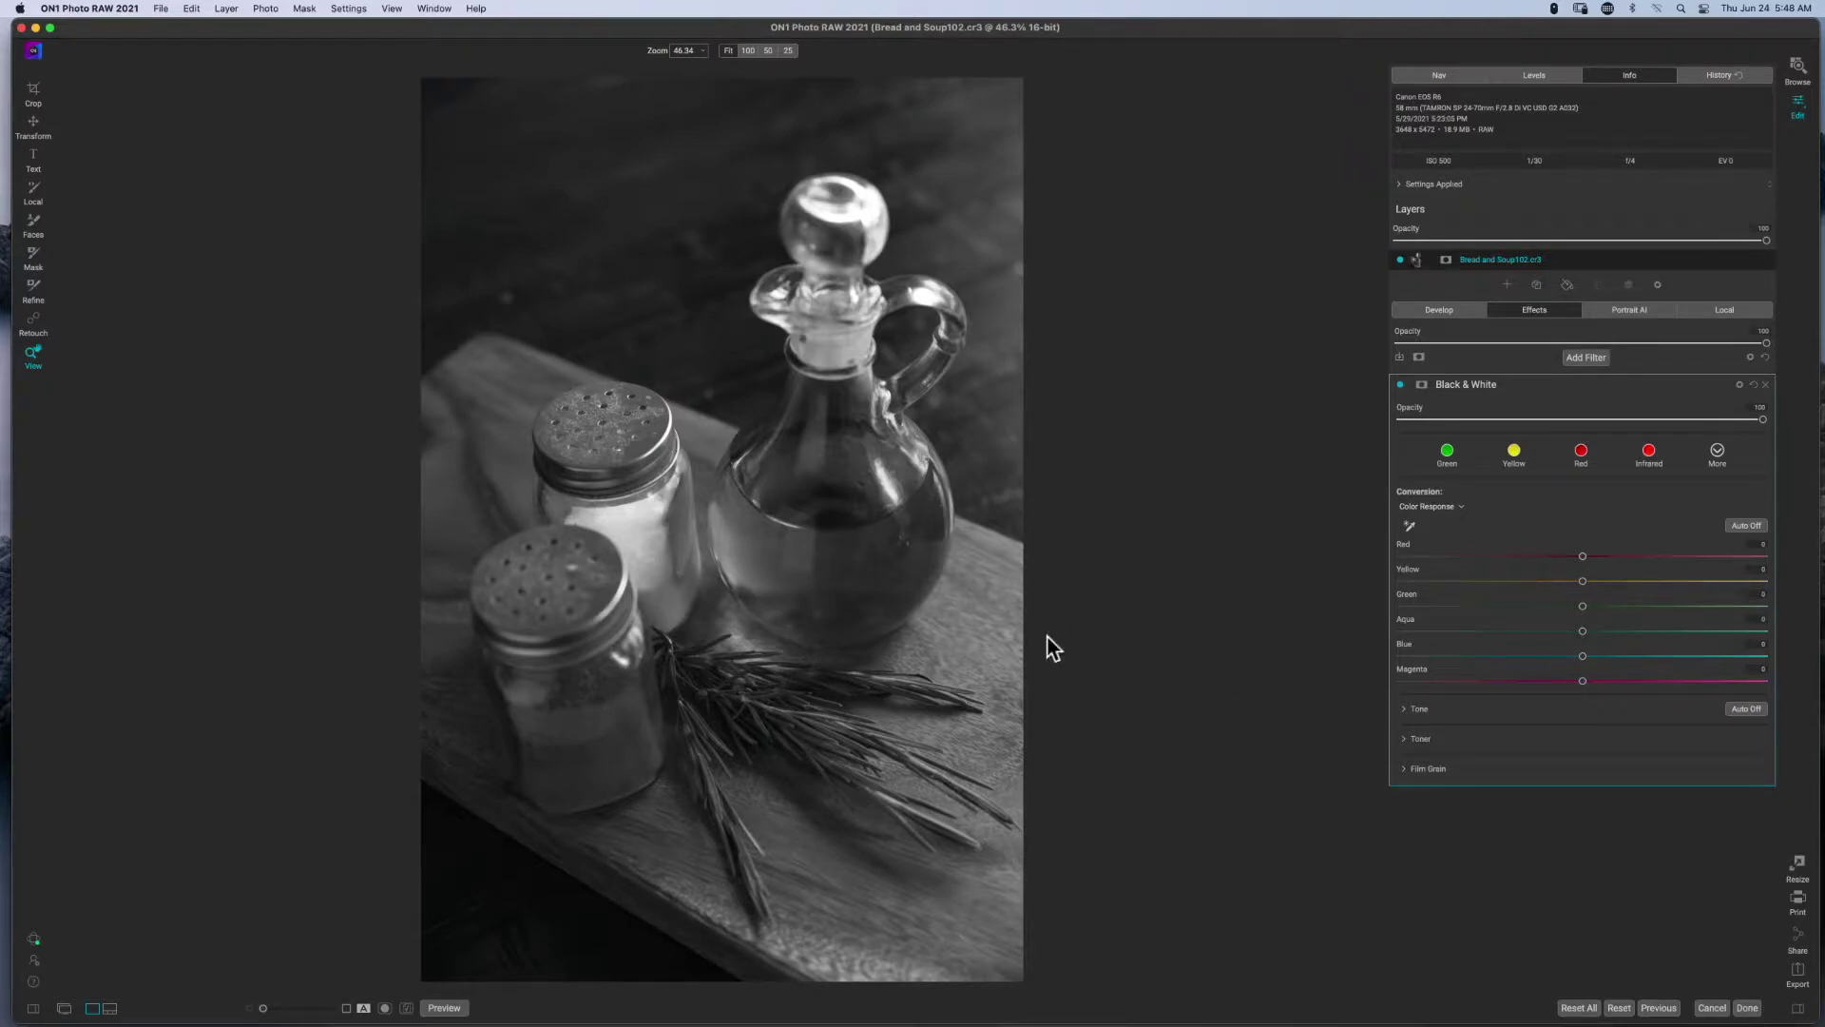
{"action": "left_click", "coordinate": [1401, 385]}
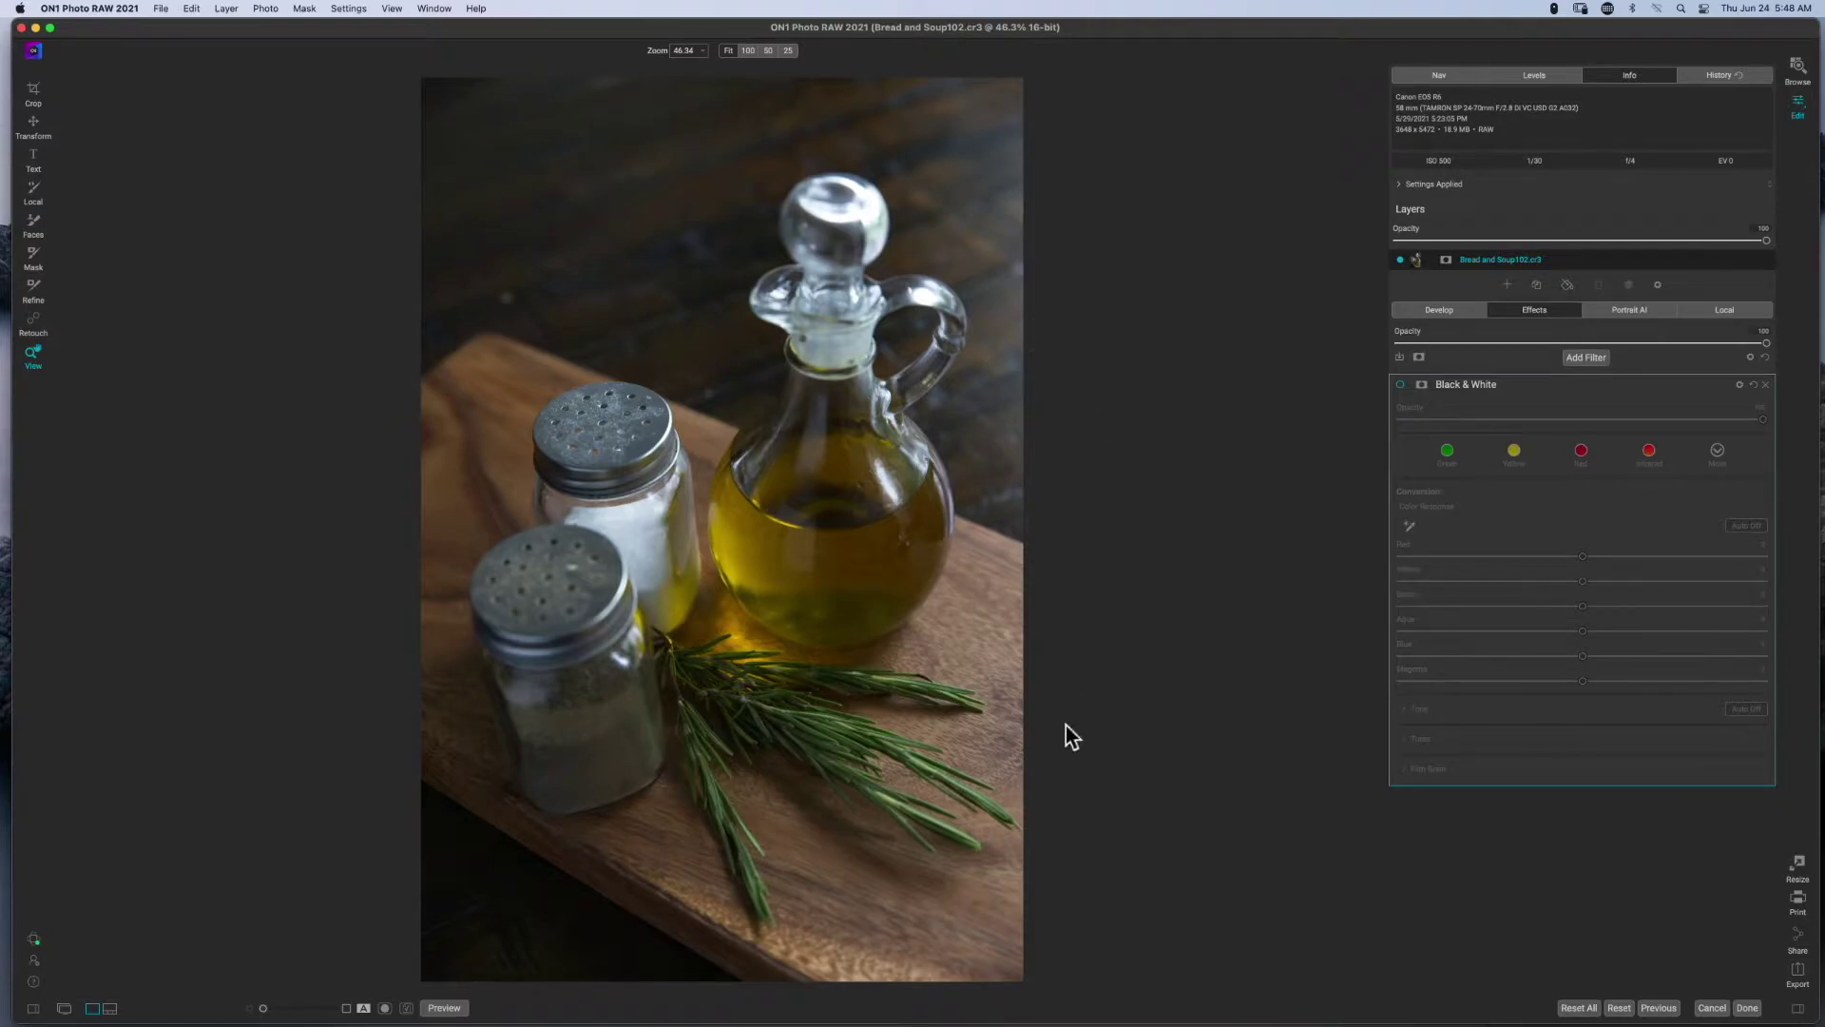
{"action": "left_click", "coordinate": [1399, 386]}
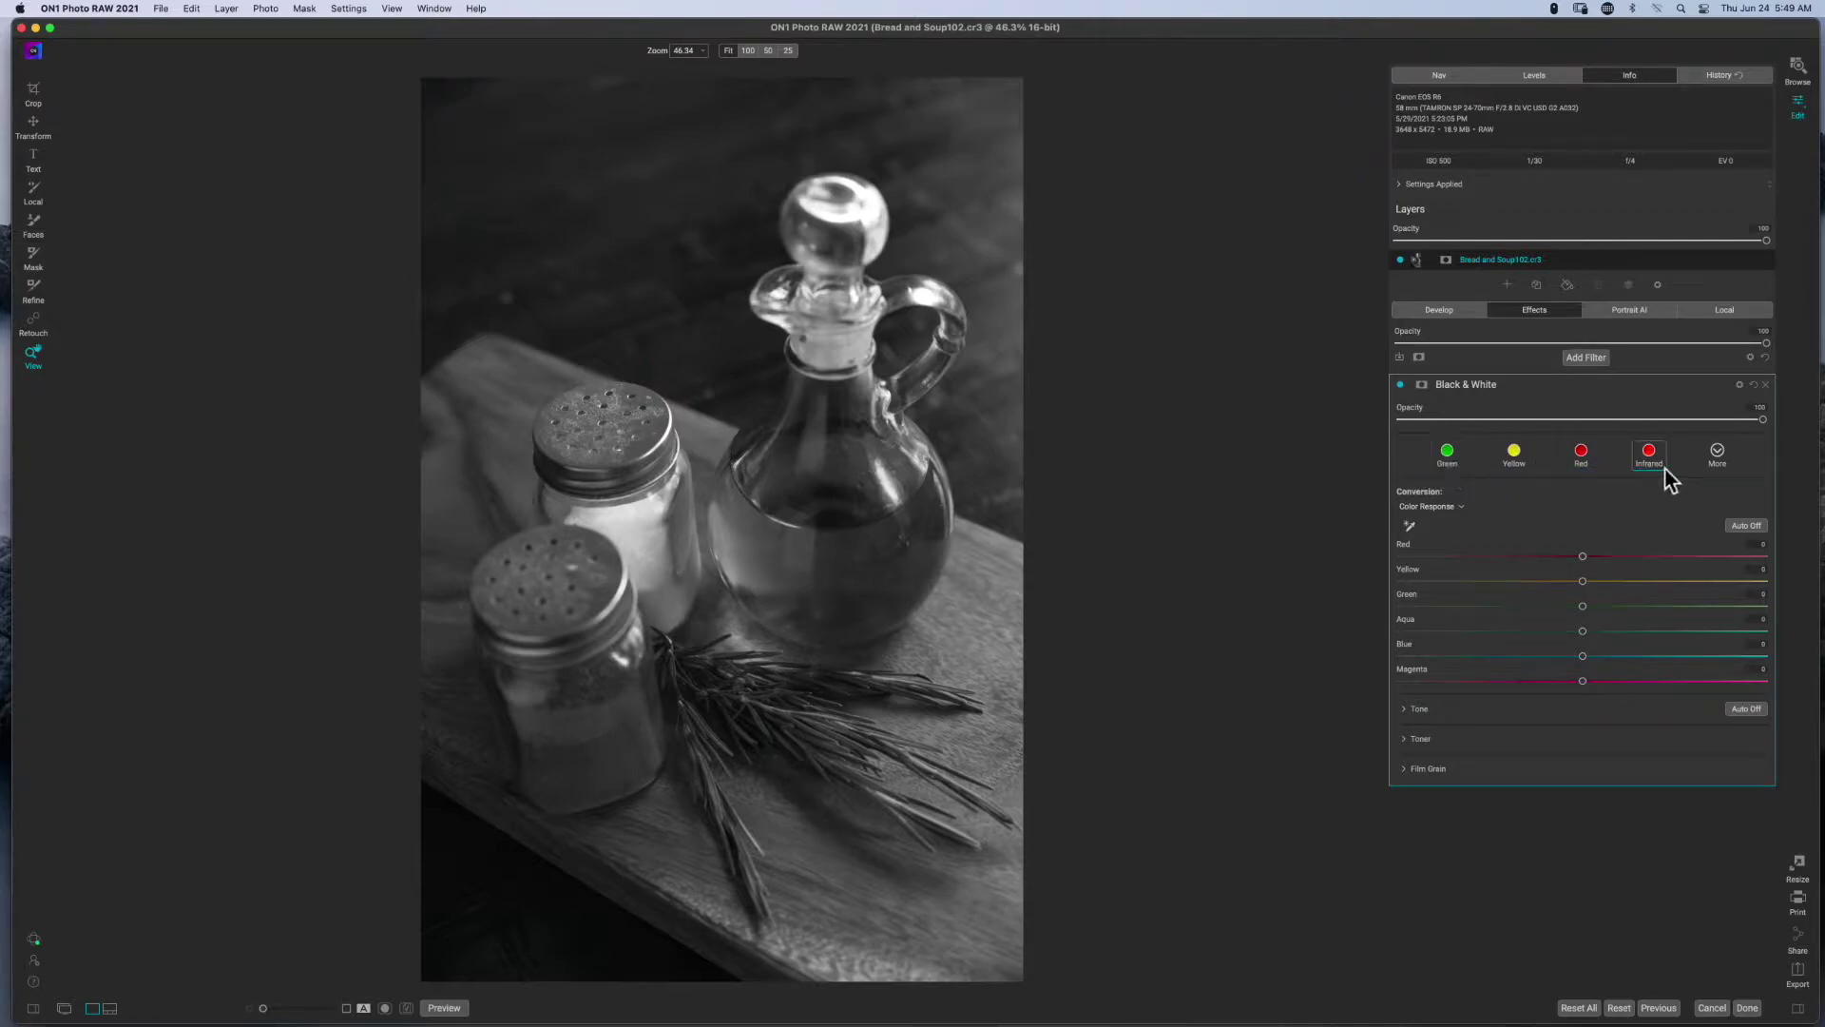
Step: Apply a black-and-white style from the More presets list to the oil bottle photo
{"action": "left_click", "coordinate": [1718, 452]}
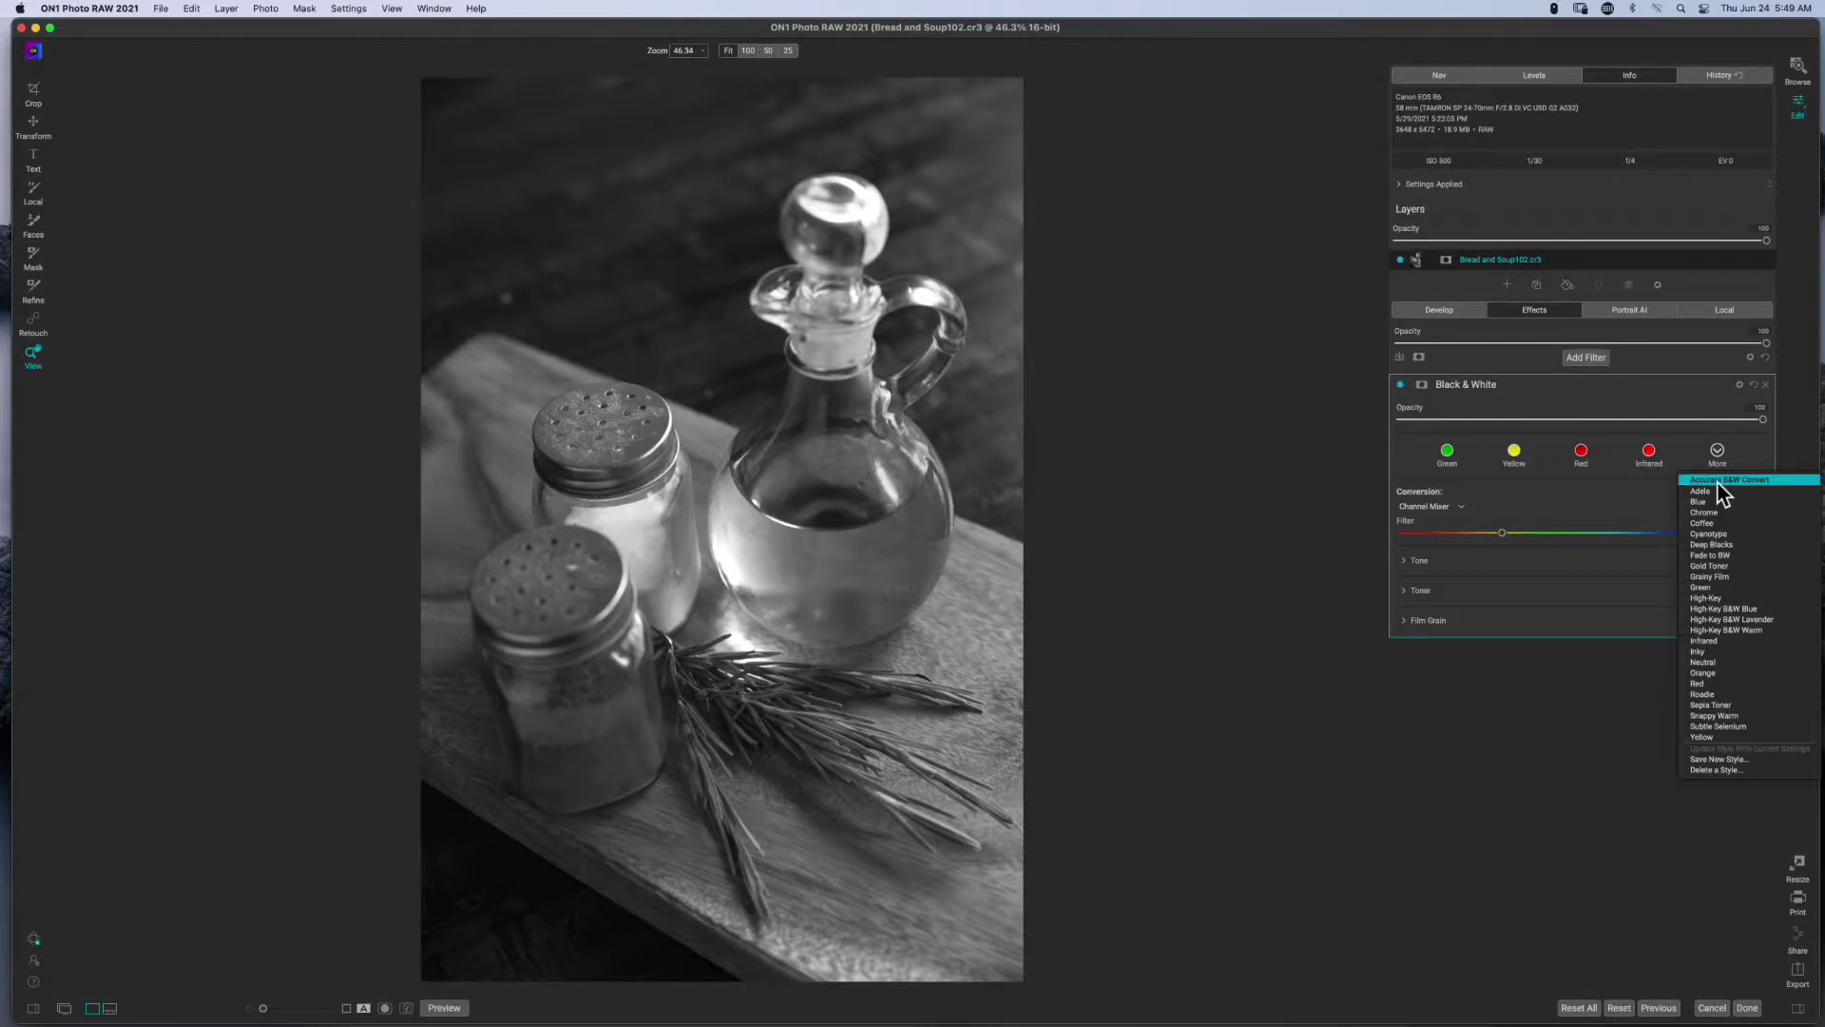
{"action": "left_click", "coordinate": [1721, 480]}
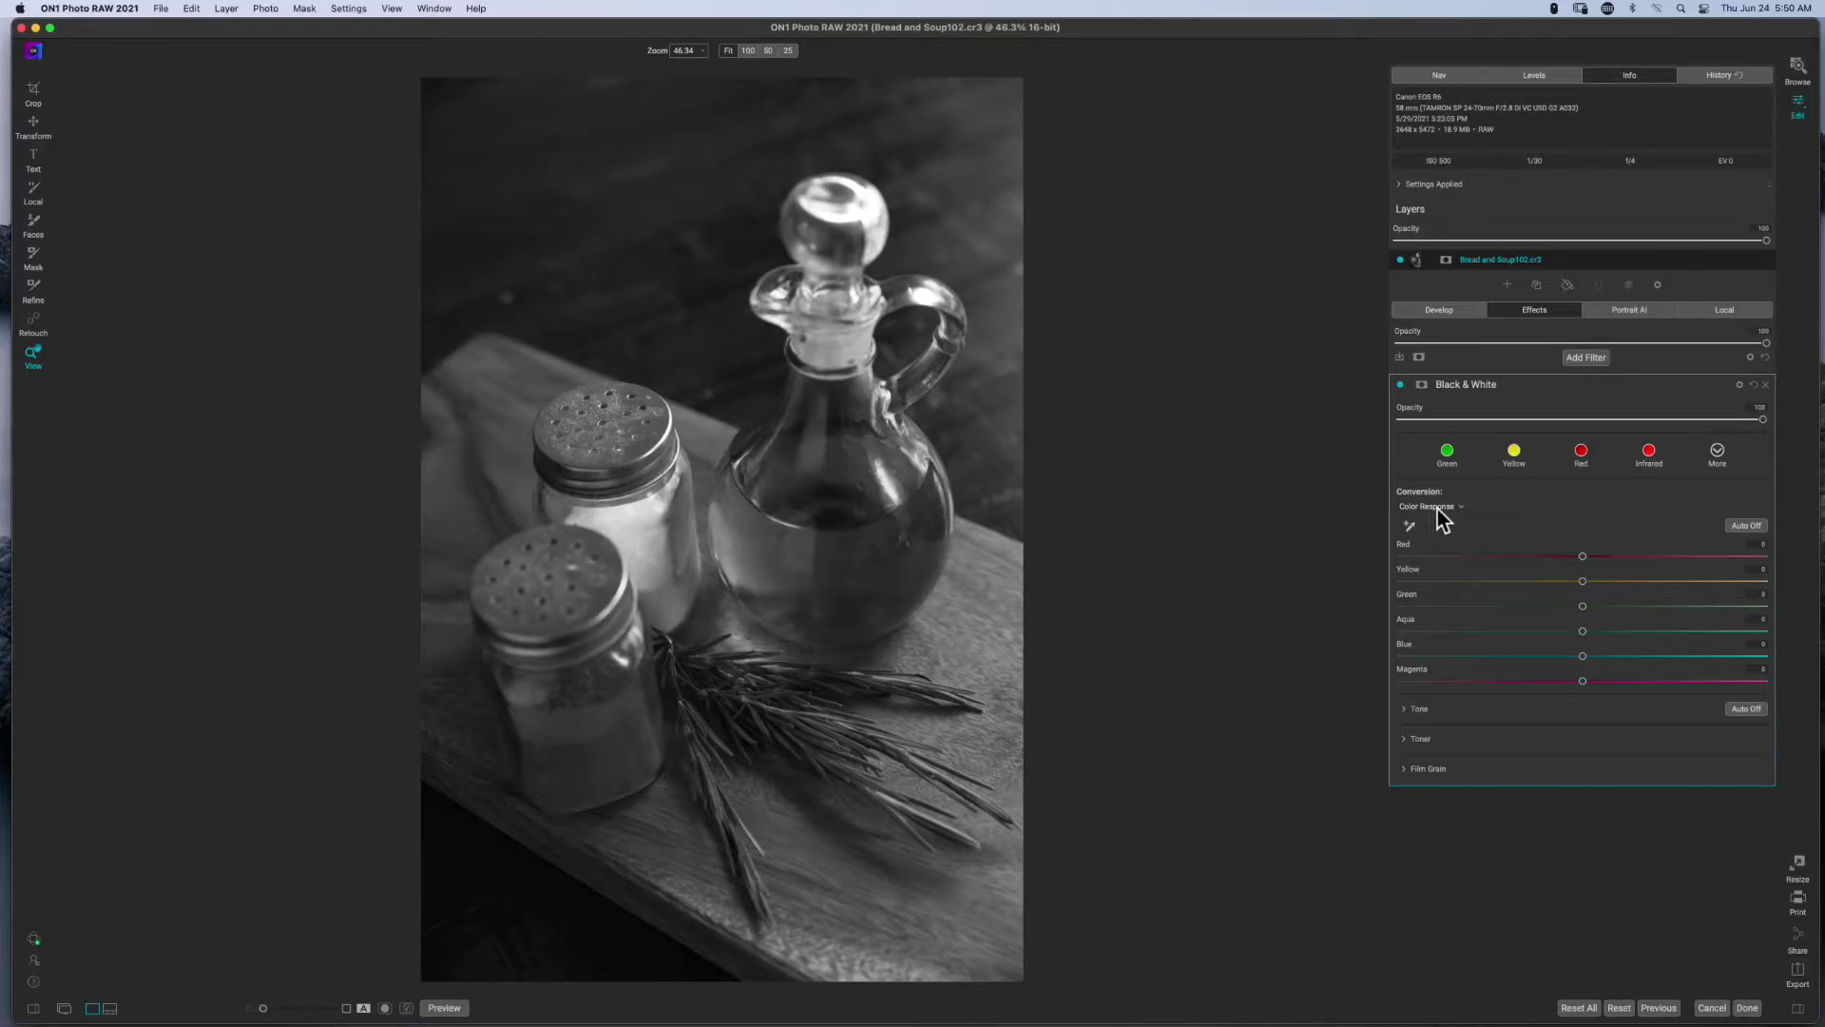
Step: Switch conversion to Channel Mixer and set the colour filter to 219 to darken the oil
{"action": "left_click", "coordinate": [1429, 531]}
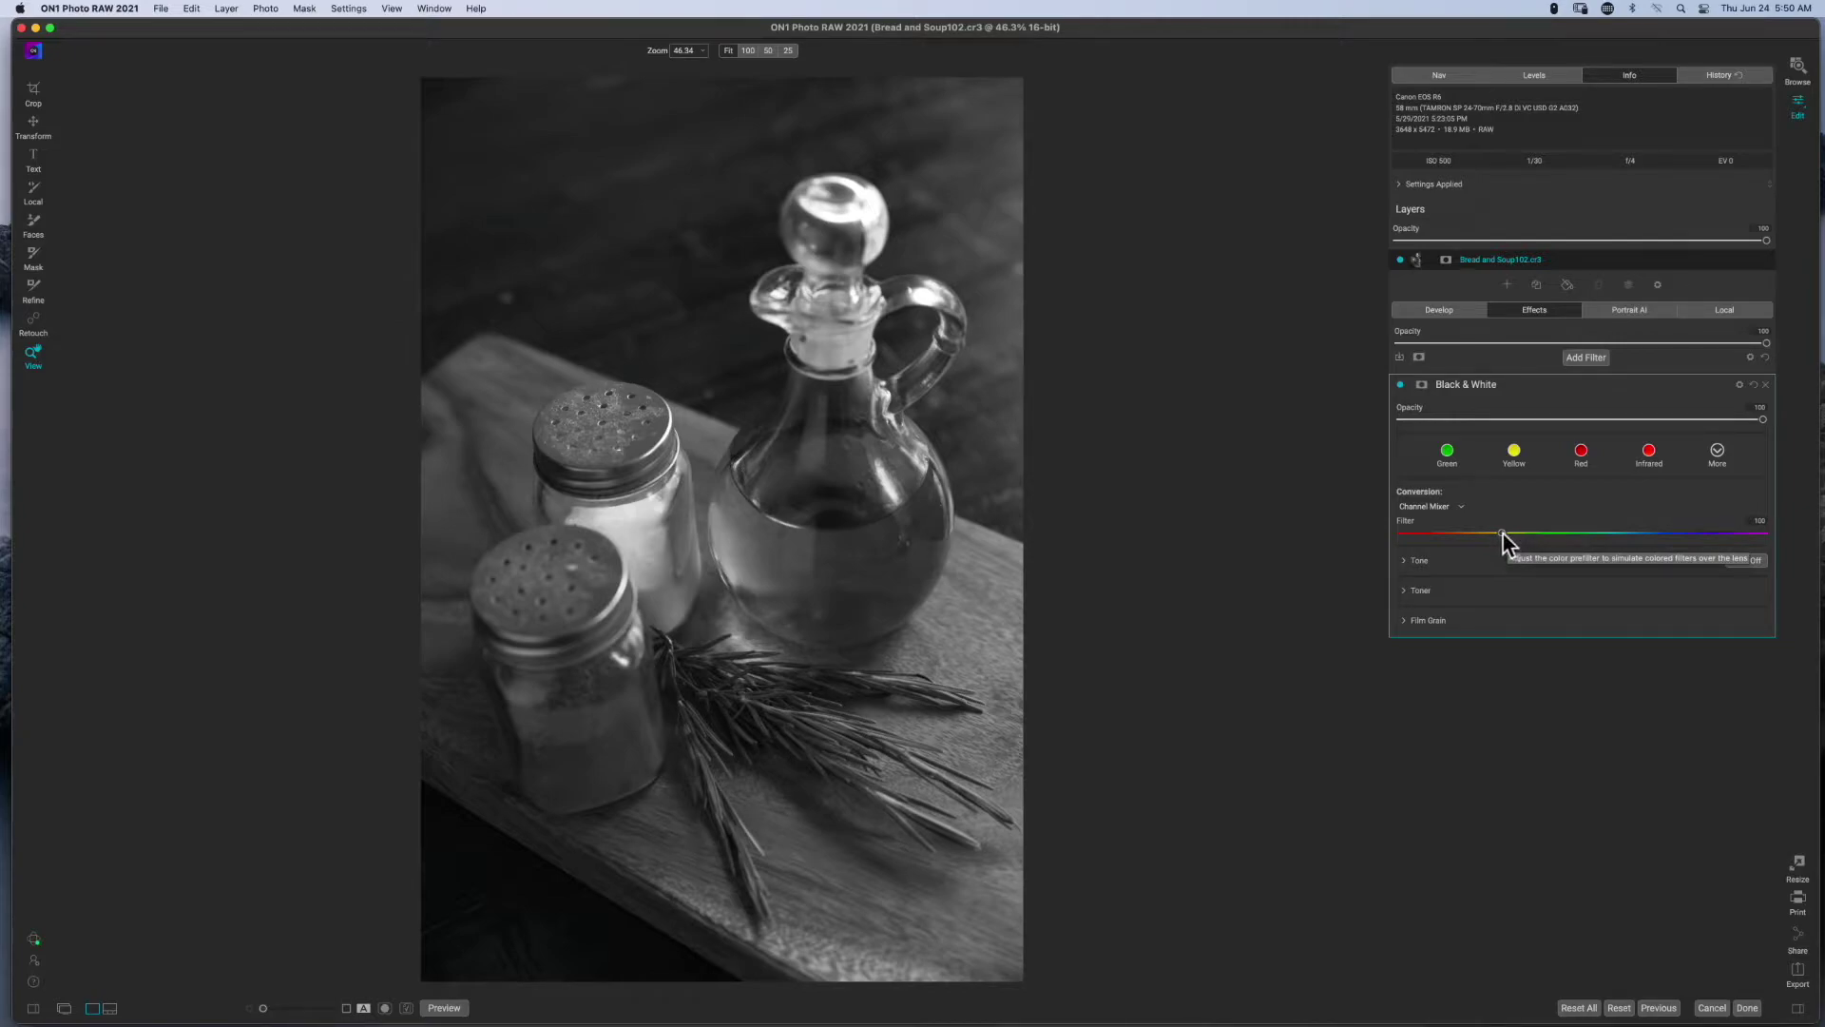
{"action": "left_click_drag", "start_coordinate": [1502, 533], "coordinate": [1623, 537]}
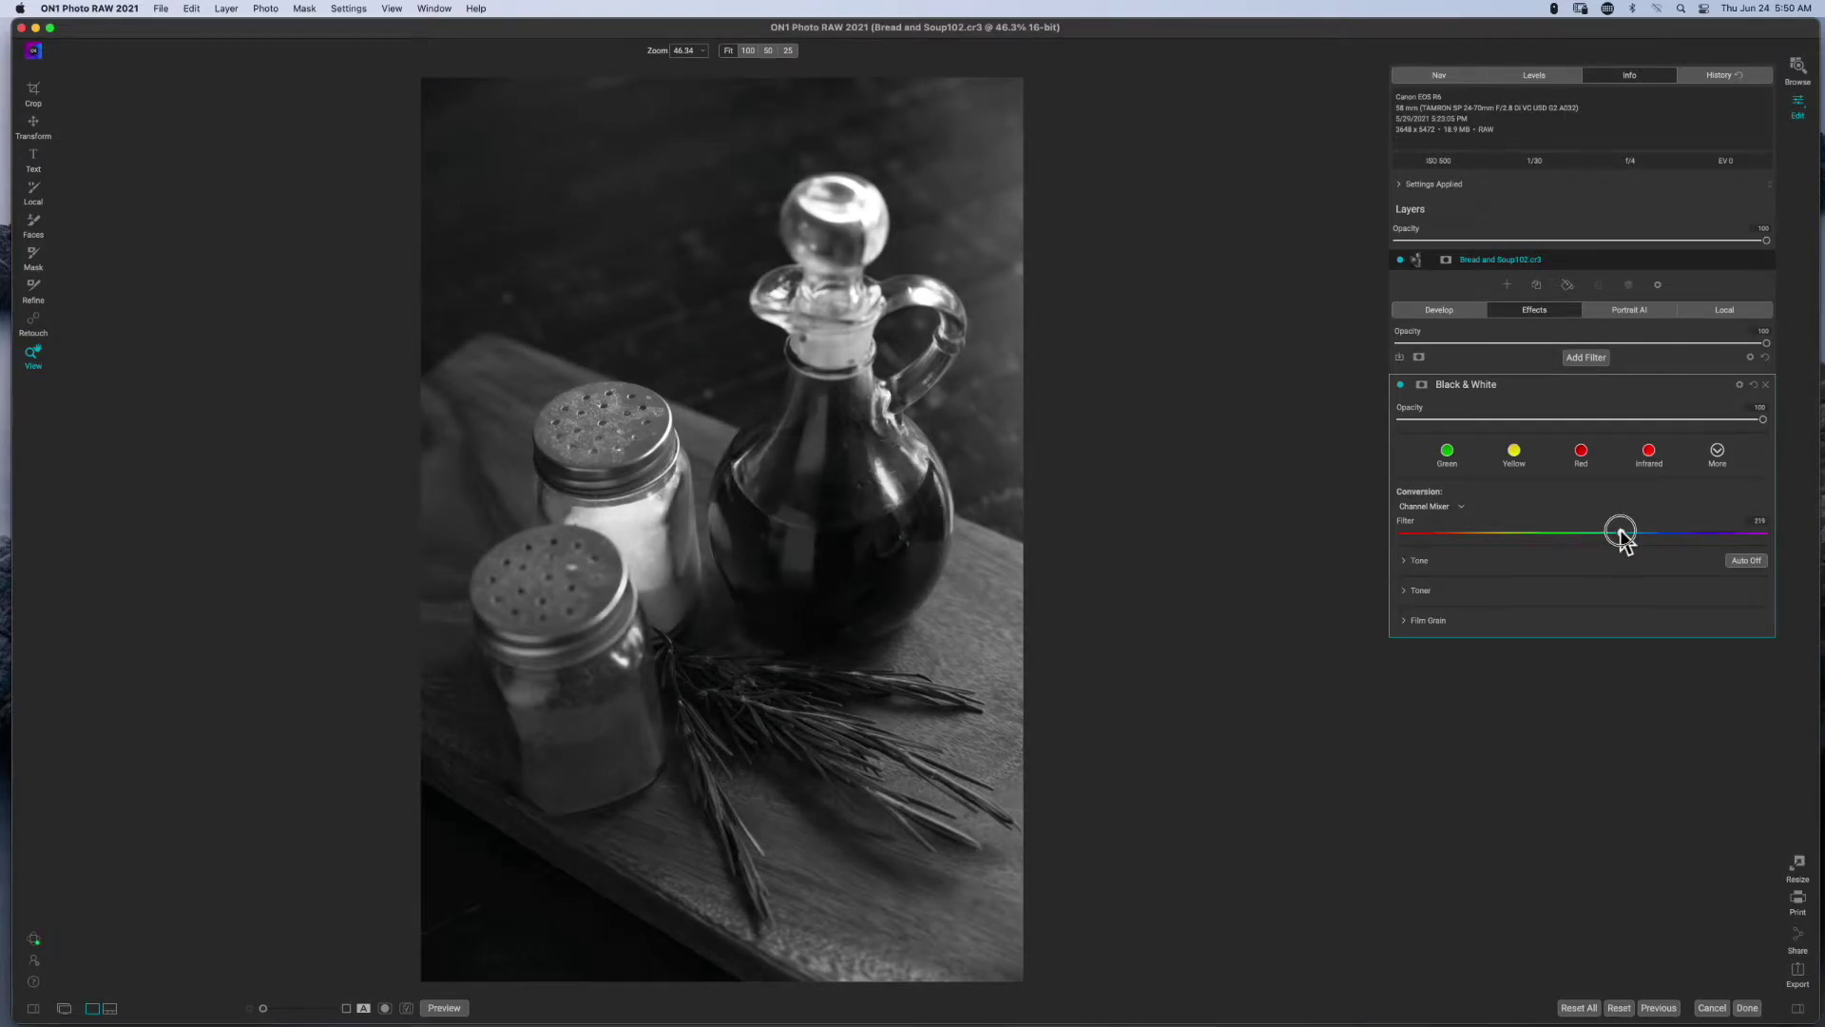
{"action": "left_click_drag", "start_coordinate": [1622, 536], "coordinate": [1622, 535]}
Step: Switch to Color Response conversion, brightening the Yellow slider and adjusting the Green response
{"action": "left_click", "coordinate": [1454, 509]}
{"action": "left_click", "coordinate": [1451, 521]}
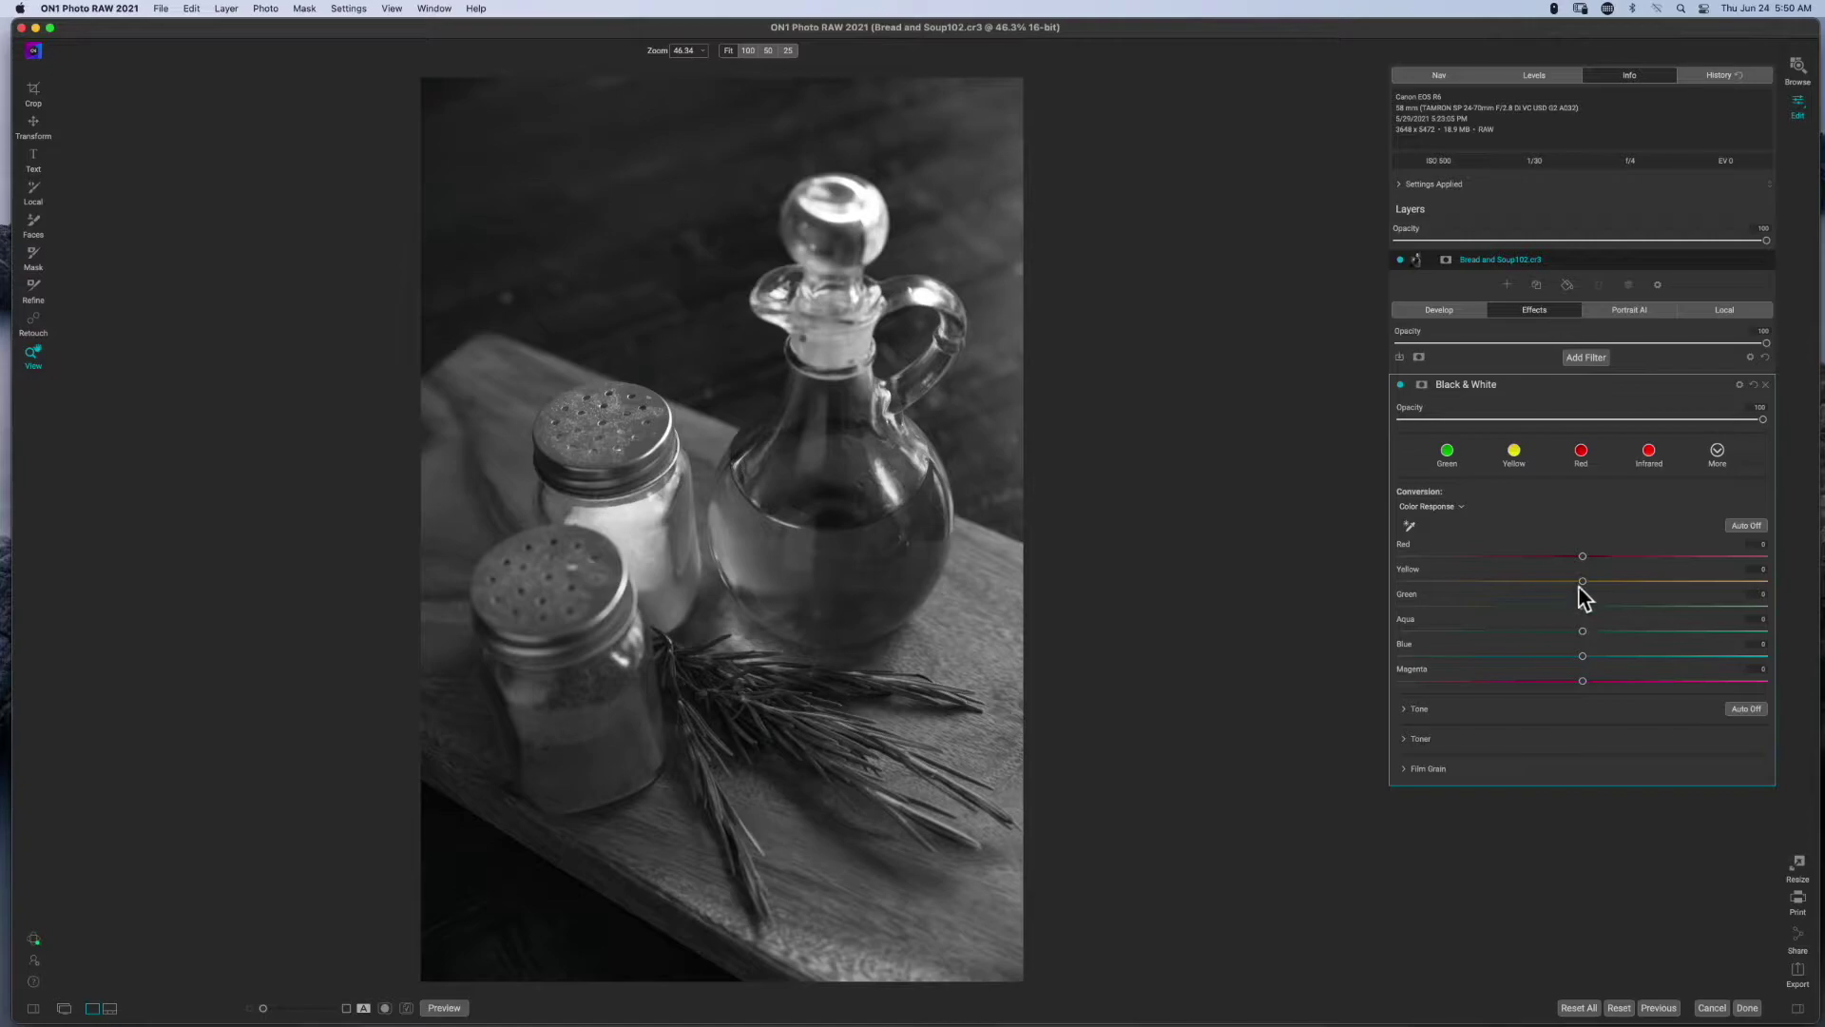
{"action": "left_click_drag", "start_coordinate": [1582, 582], "coordinate": [1711, 590]}
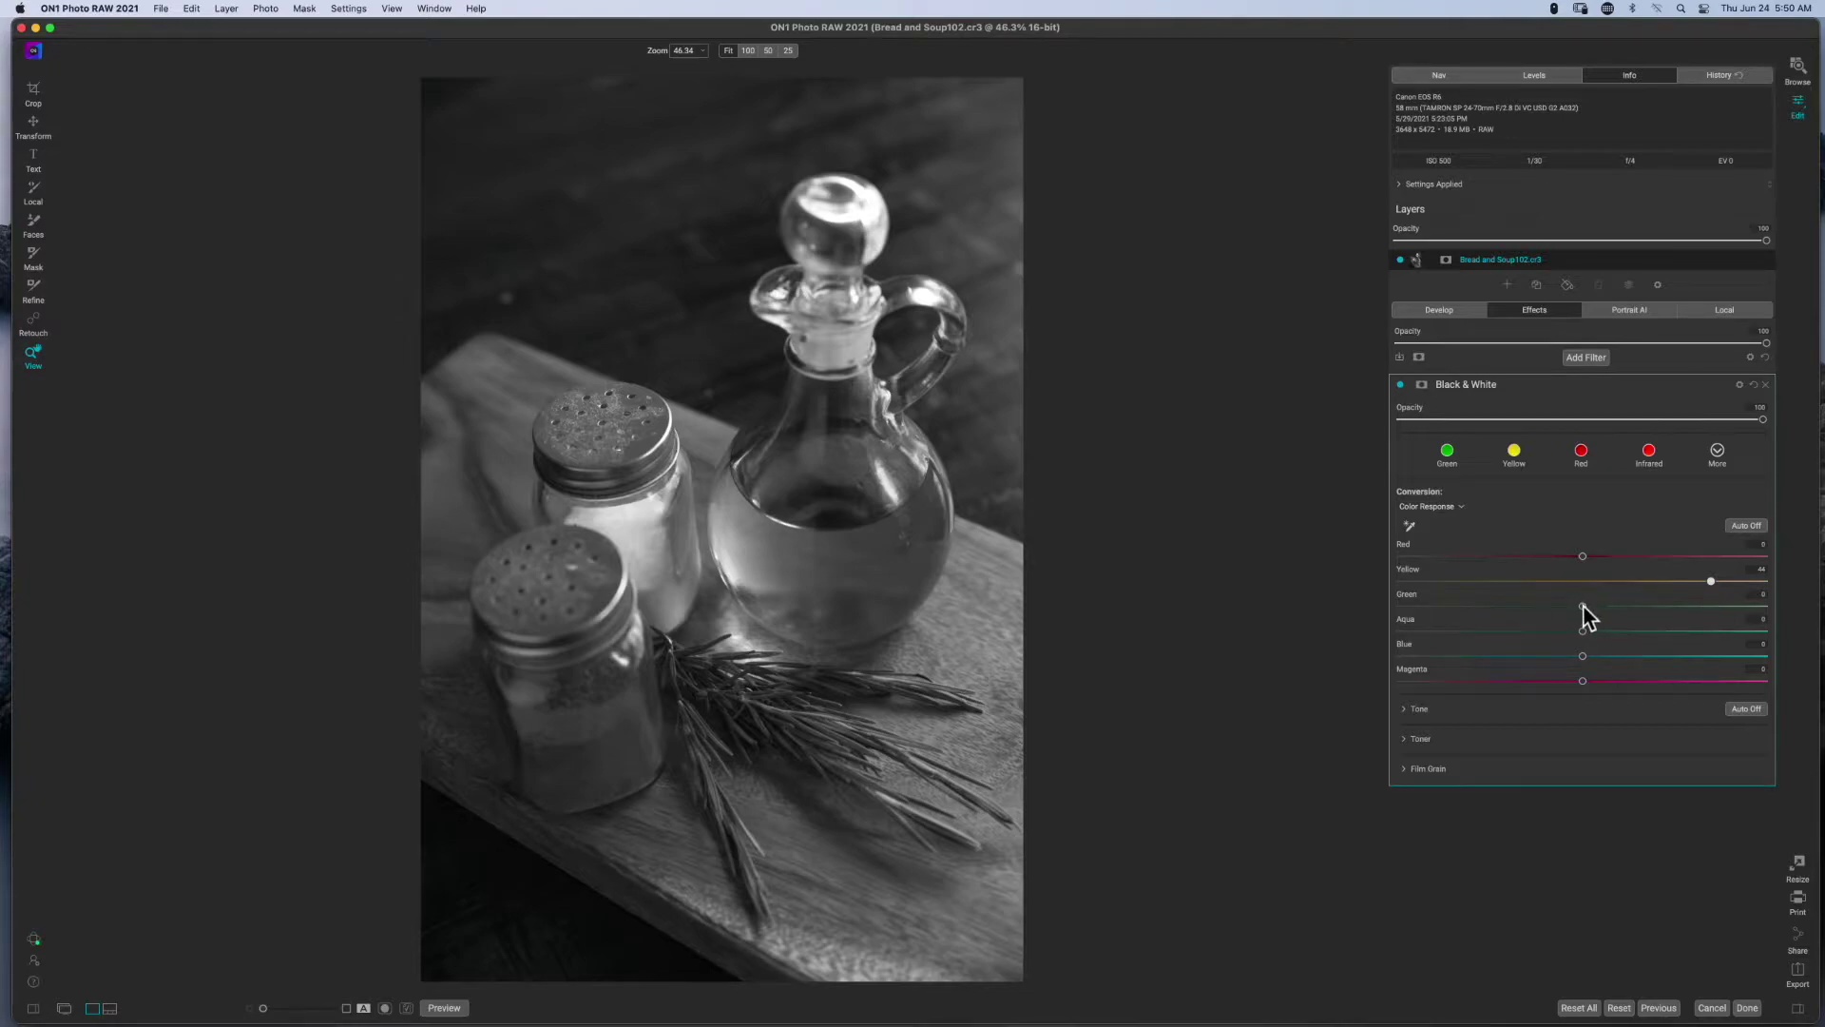
{"action": "left_click_drag", "start_coordinate": [1581, 605], "coordinate": [1474, 625]}
{"action": "left_click_drag", "start_coordinate": [1470, 609], "coordinate": [1571, 637]}
Step: Toggle conversion to Channel Mixer and back to Color Response with automatic colour sliders
{"action": "left_click", "coordinate": [1435, 532]}
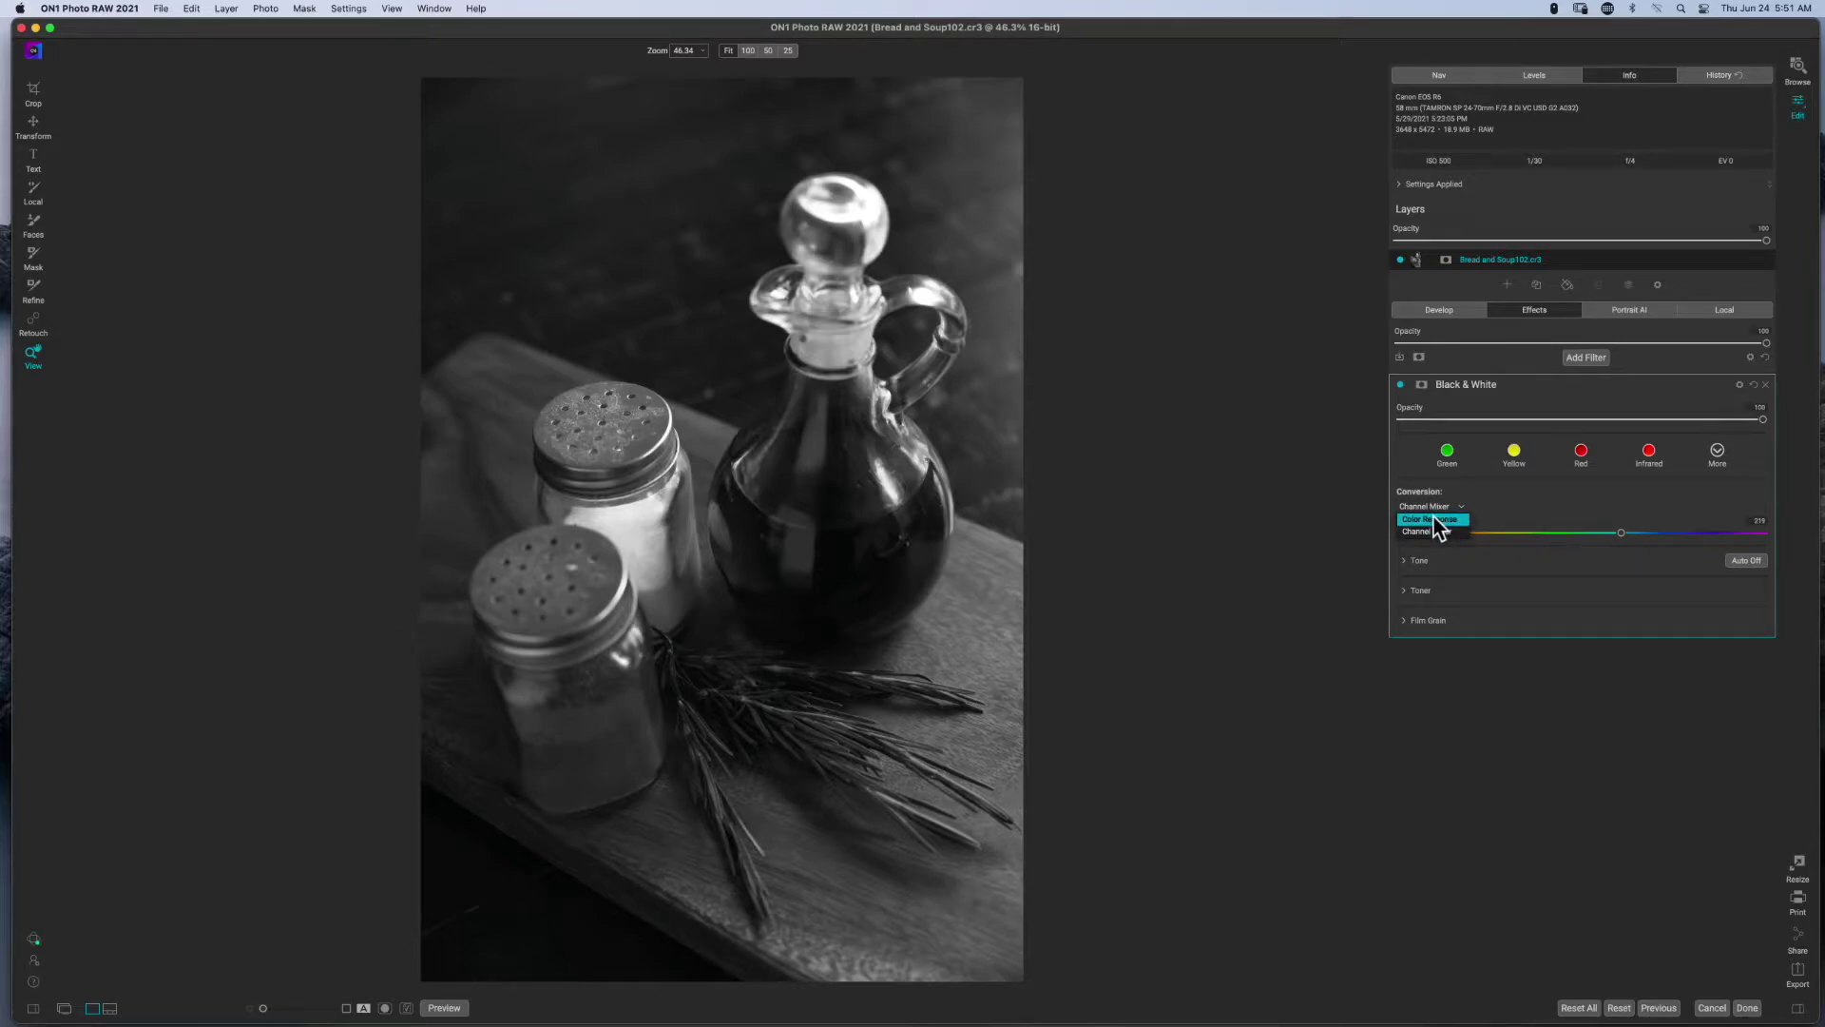
{"action": "left_click", "coordinate": [1434, 519]}
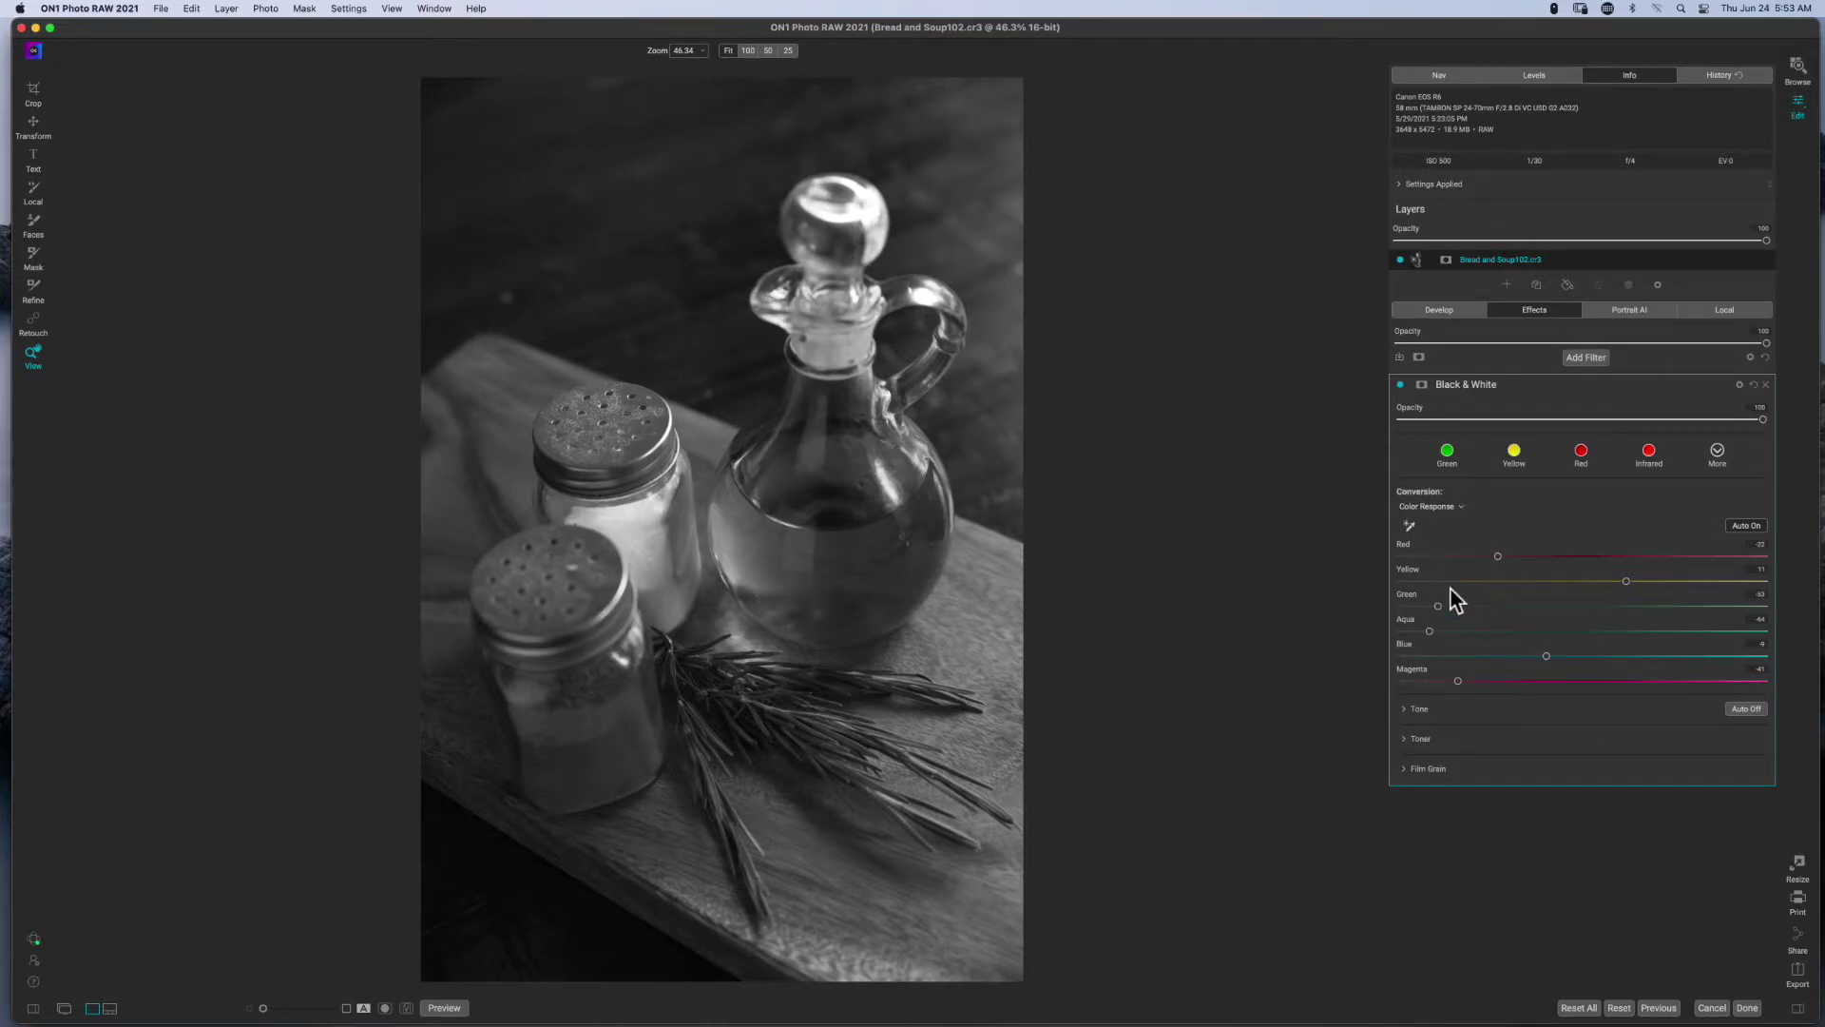
Step: Tune the Yellow response by dragging over the rosemary with the targeted adjustment tool
{"action": "left_click", "coordinate": [1409, 528]}
{"action": "left_click_drag", "start_coordinate": [927, 702], "coordinate": [652, 693]}
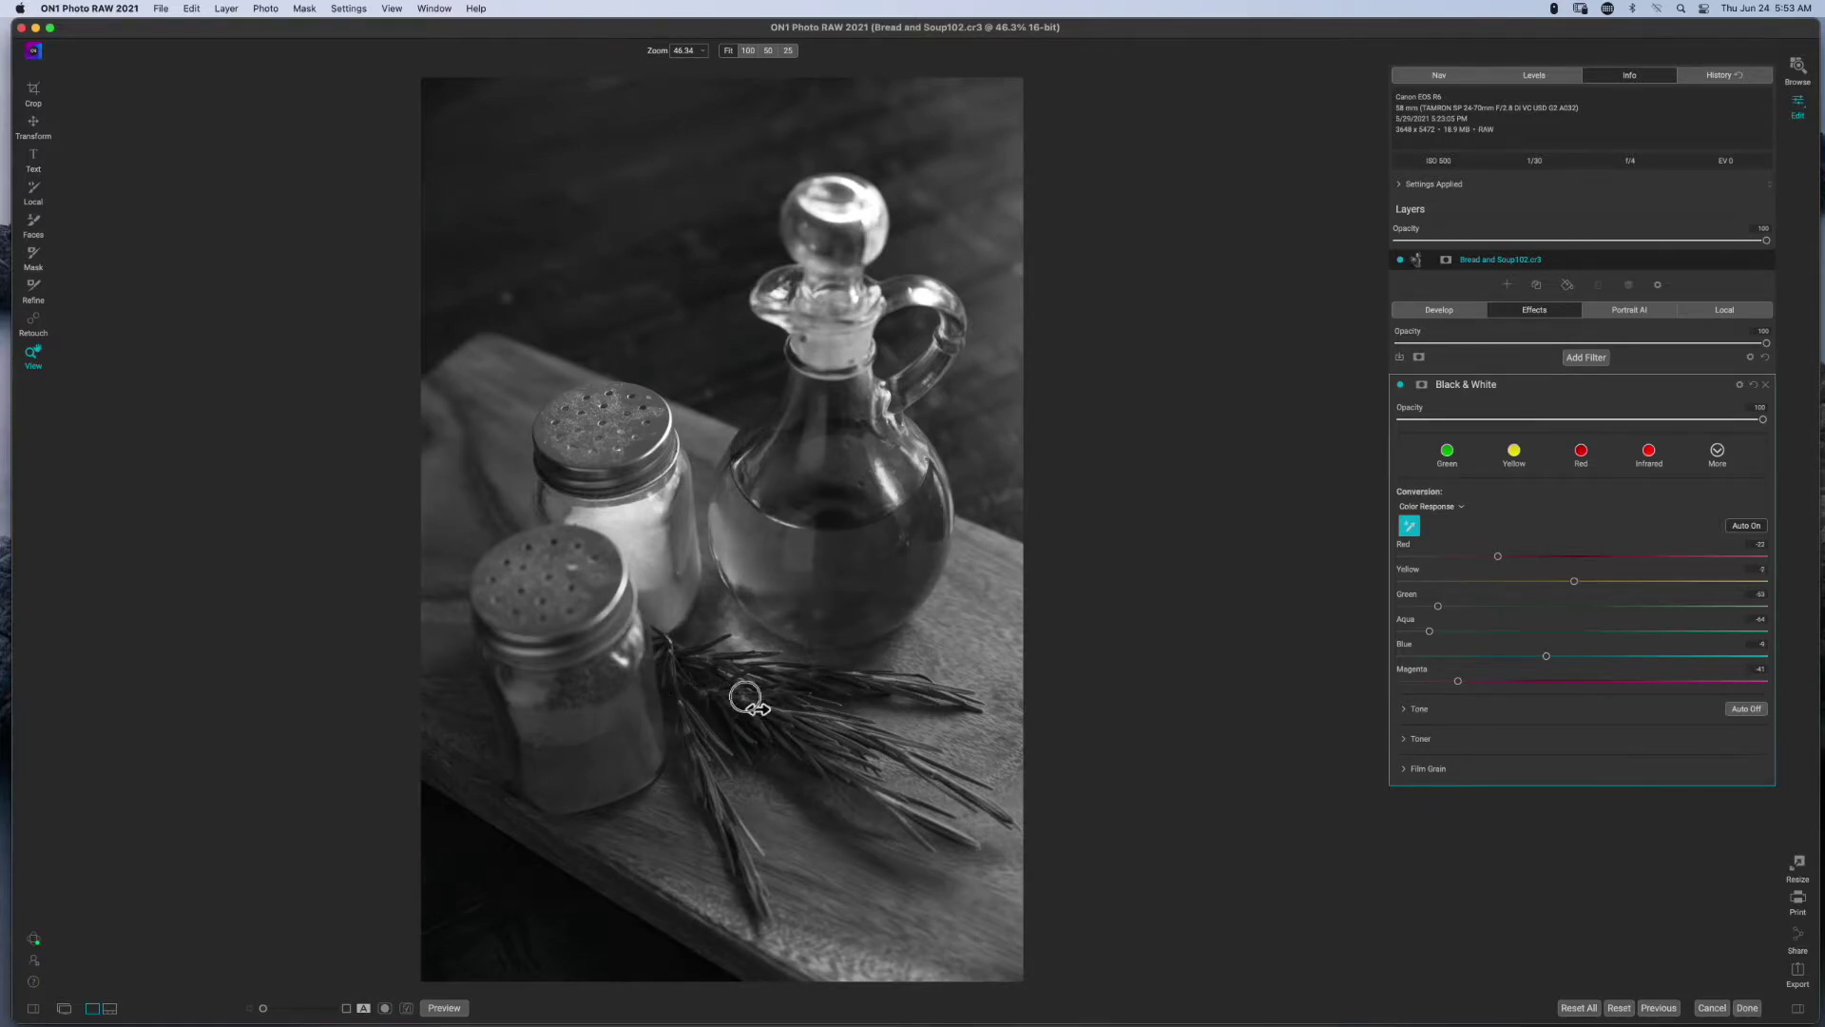
{"action": "left_click_drag", "start_coordinate": [944, 684], "coordinate": [1013, 693]}
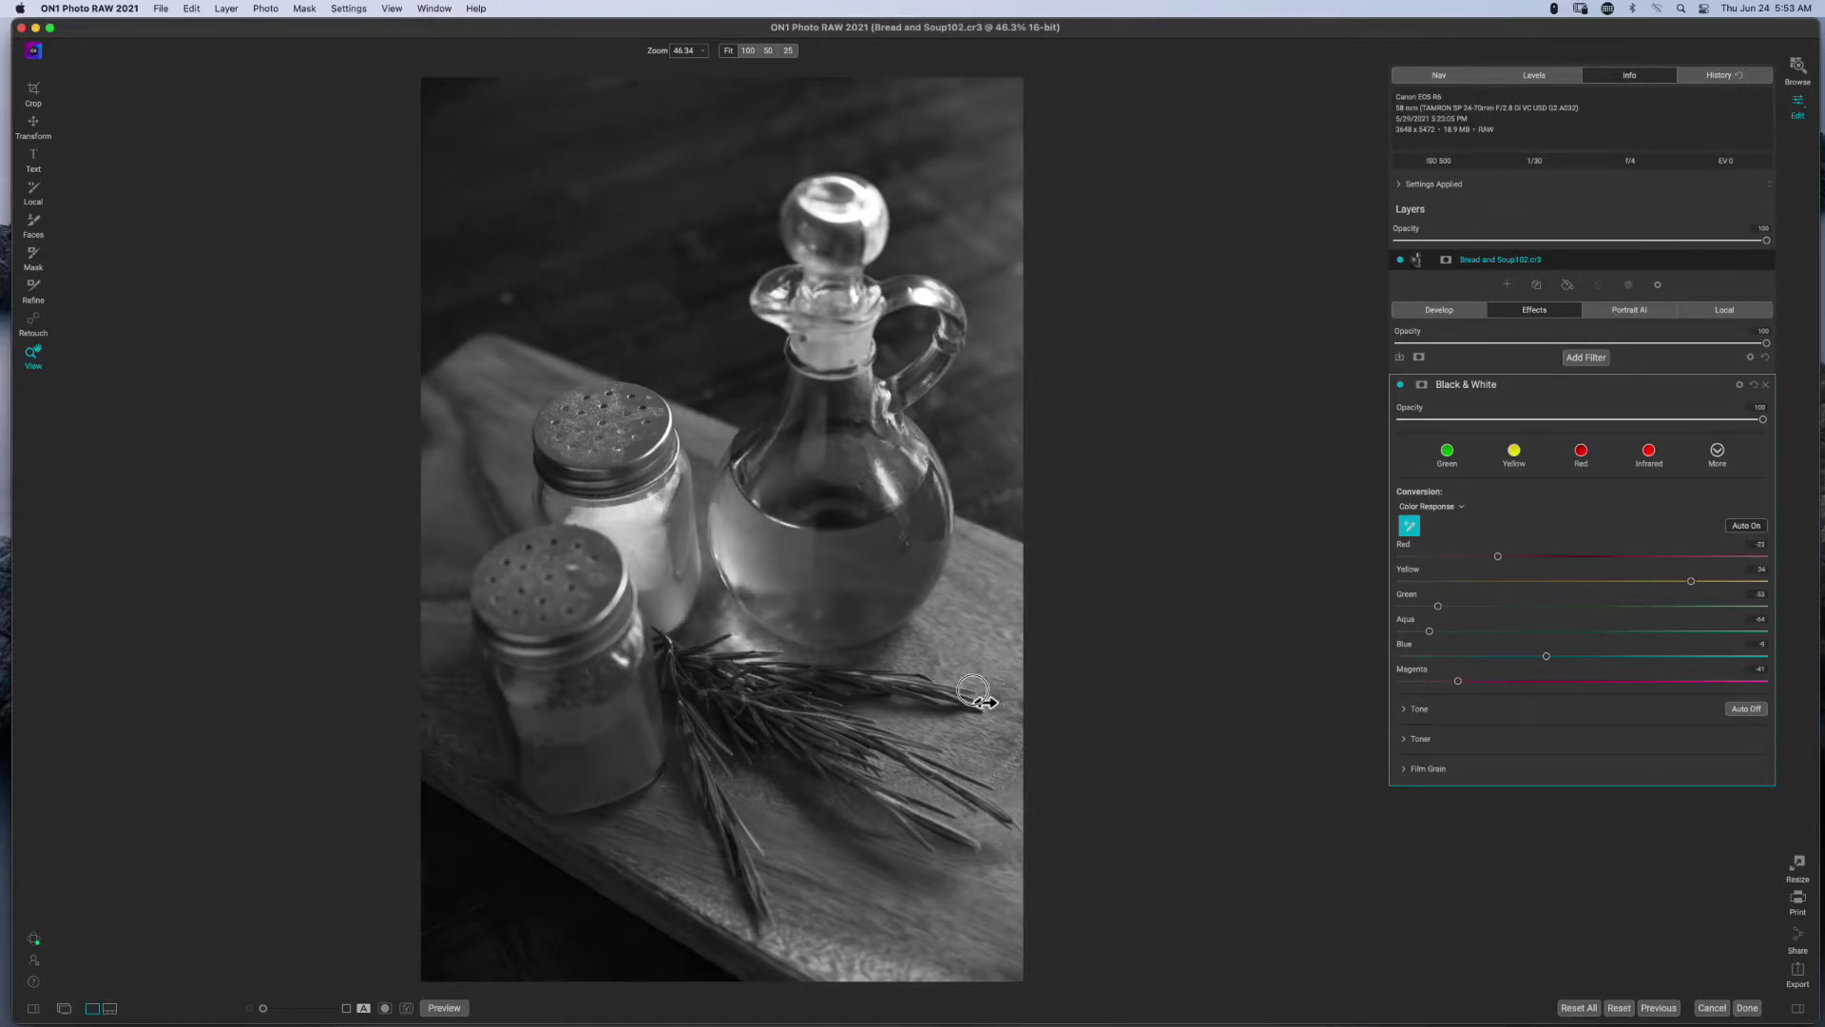
{"action": "key", "text": "Escape"}
{"action": "left_click", "coordinate": [1456, 509]}
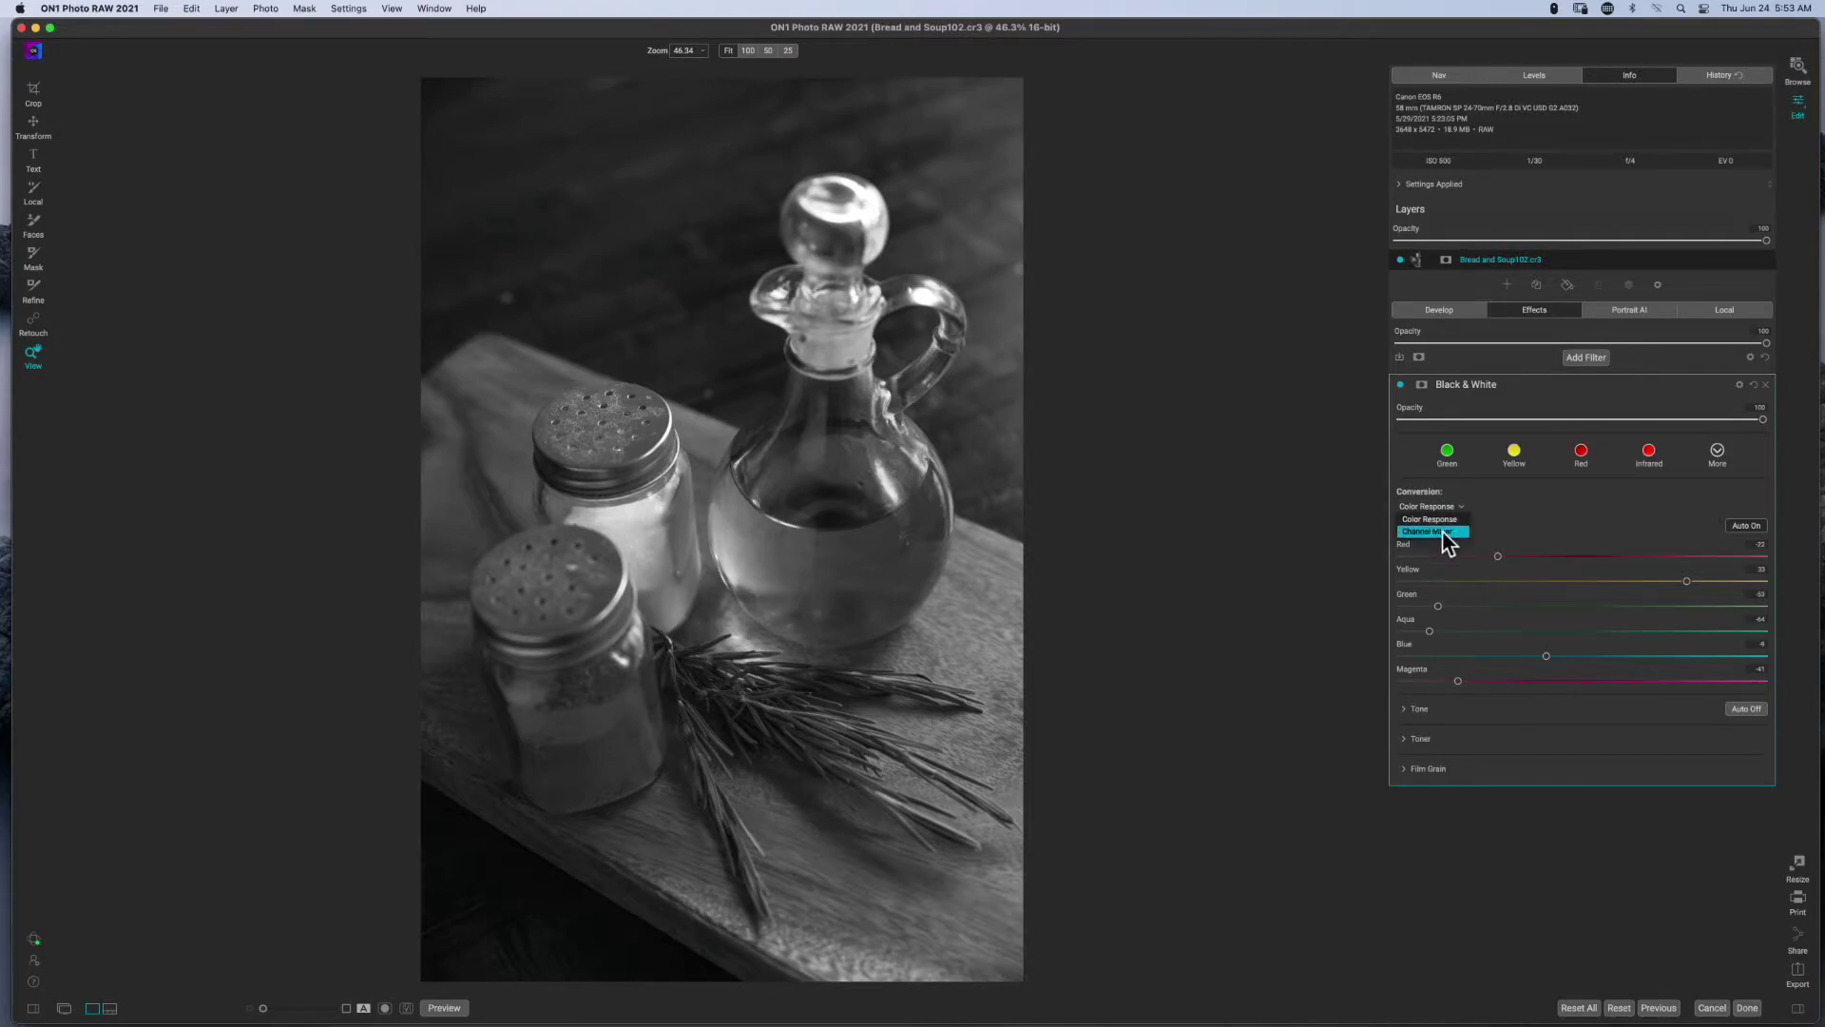
{"action": "left_click", "coordinate": [1445, 533]}
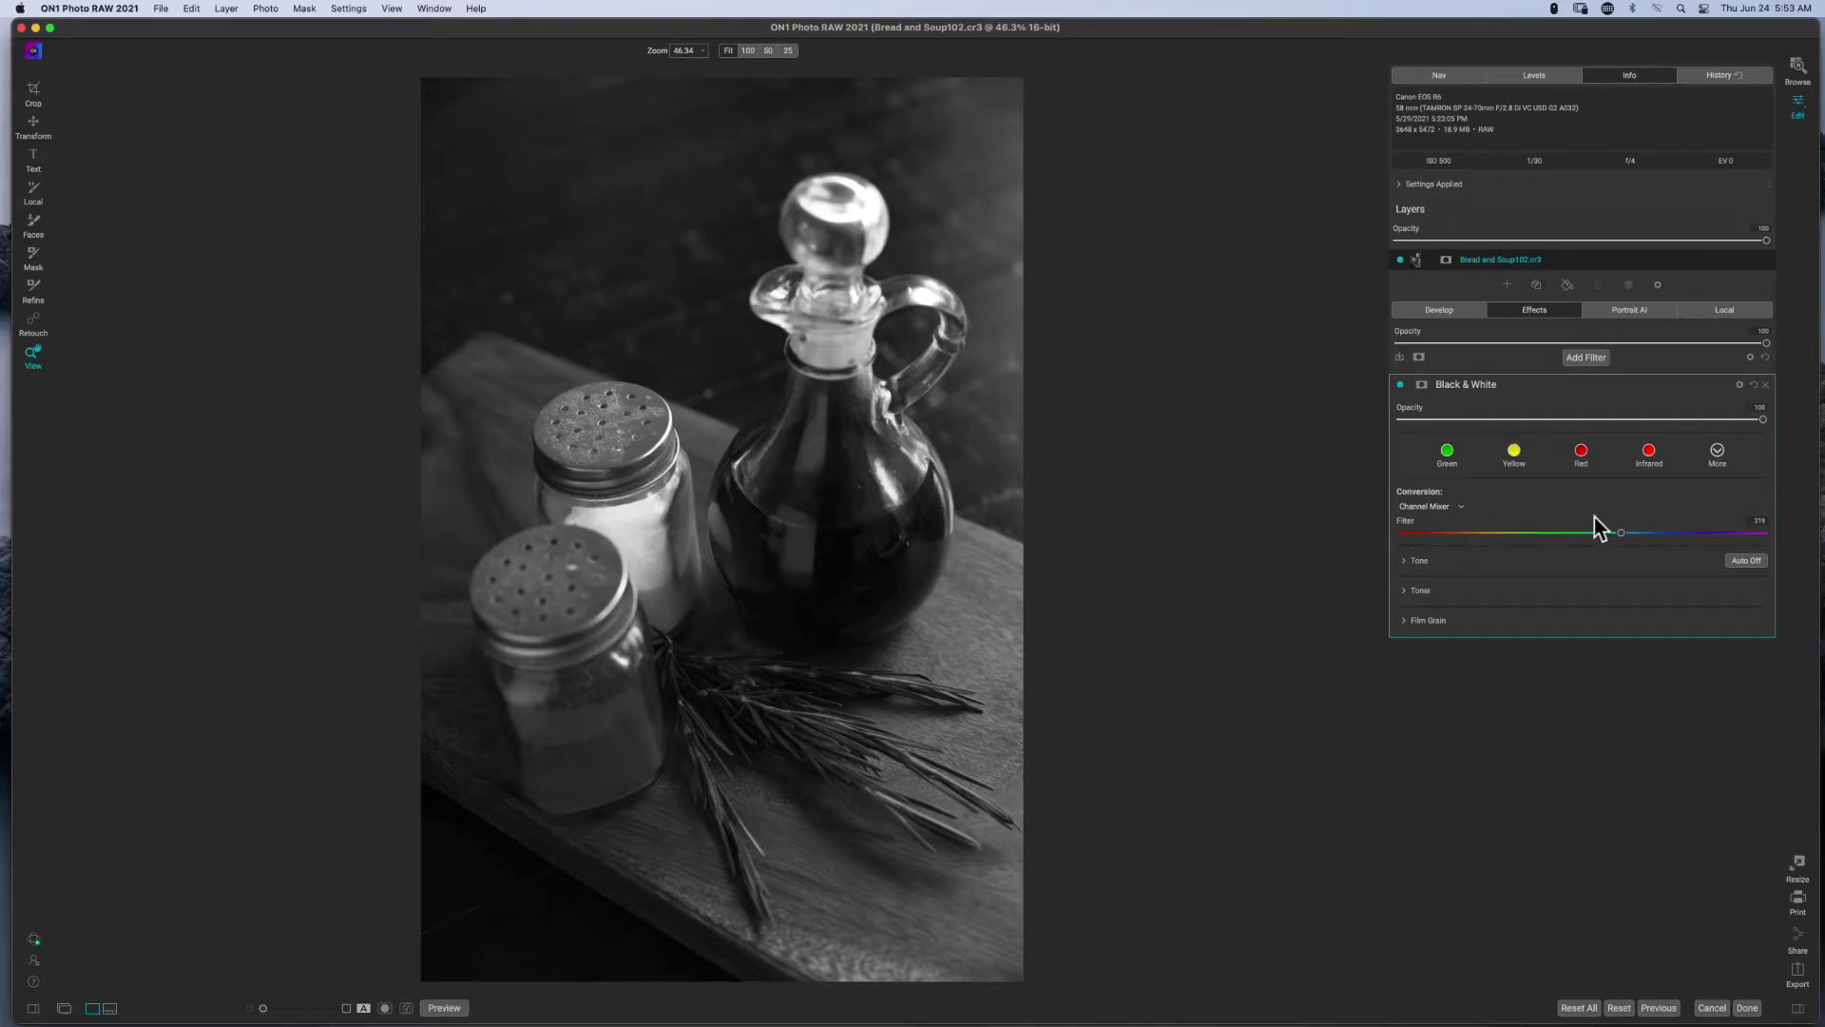
{"action": "left_click", "coordinate": [1458, 507]}
{"action": "left_click", "coordinate": [1451, 520]}
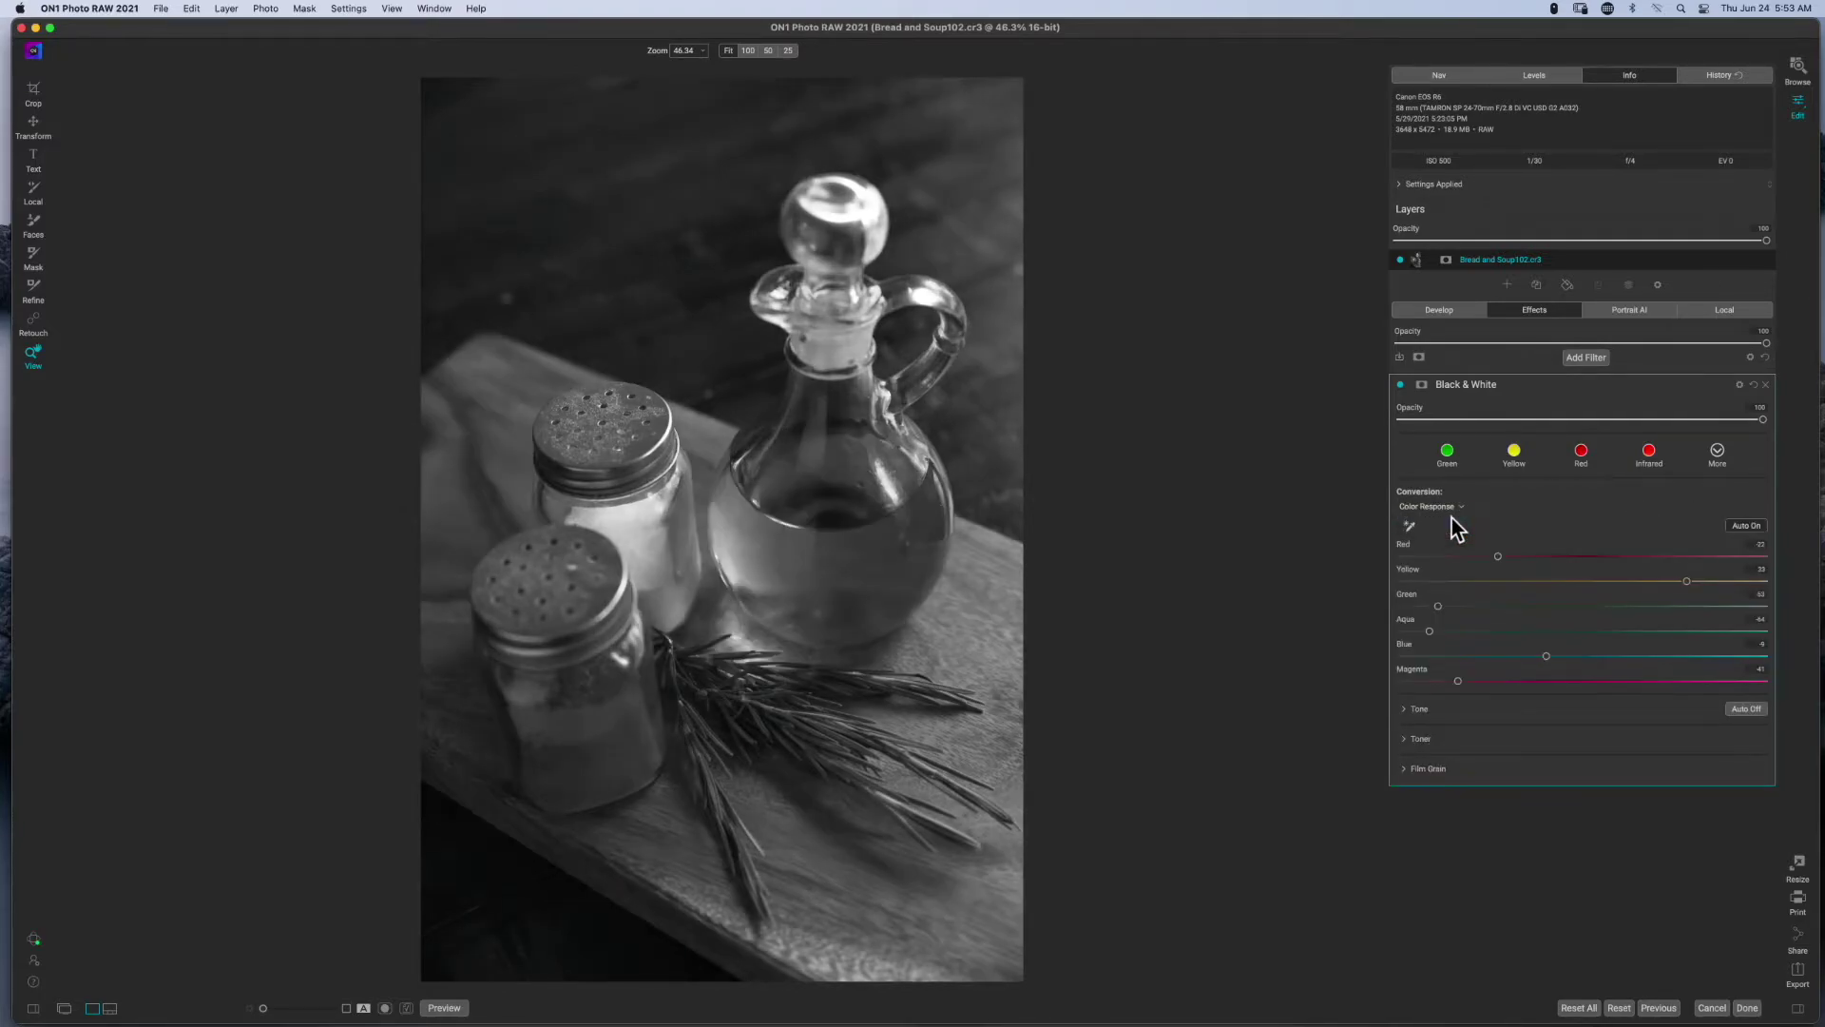
Step: Expand the Black & White filter's Tone section, then return to the filter settings
{"action": "left_click", "coordinate": [1404, 710]}
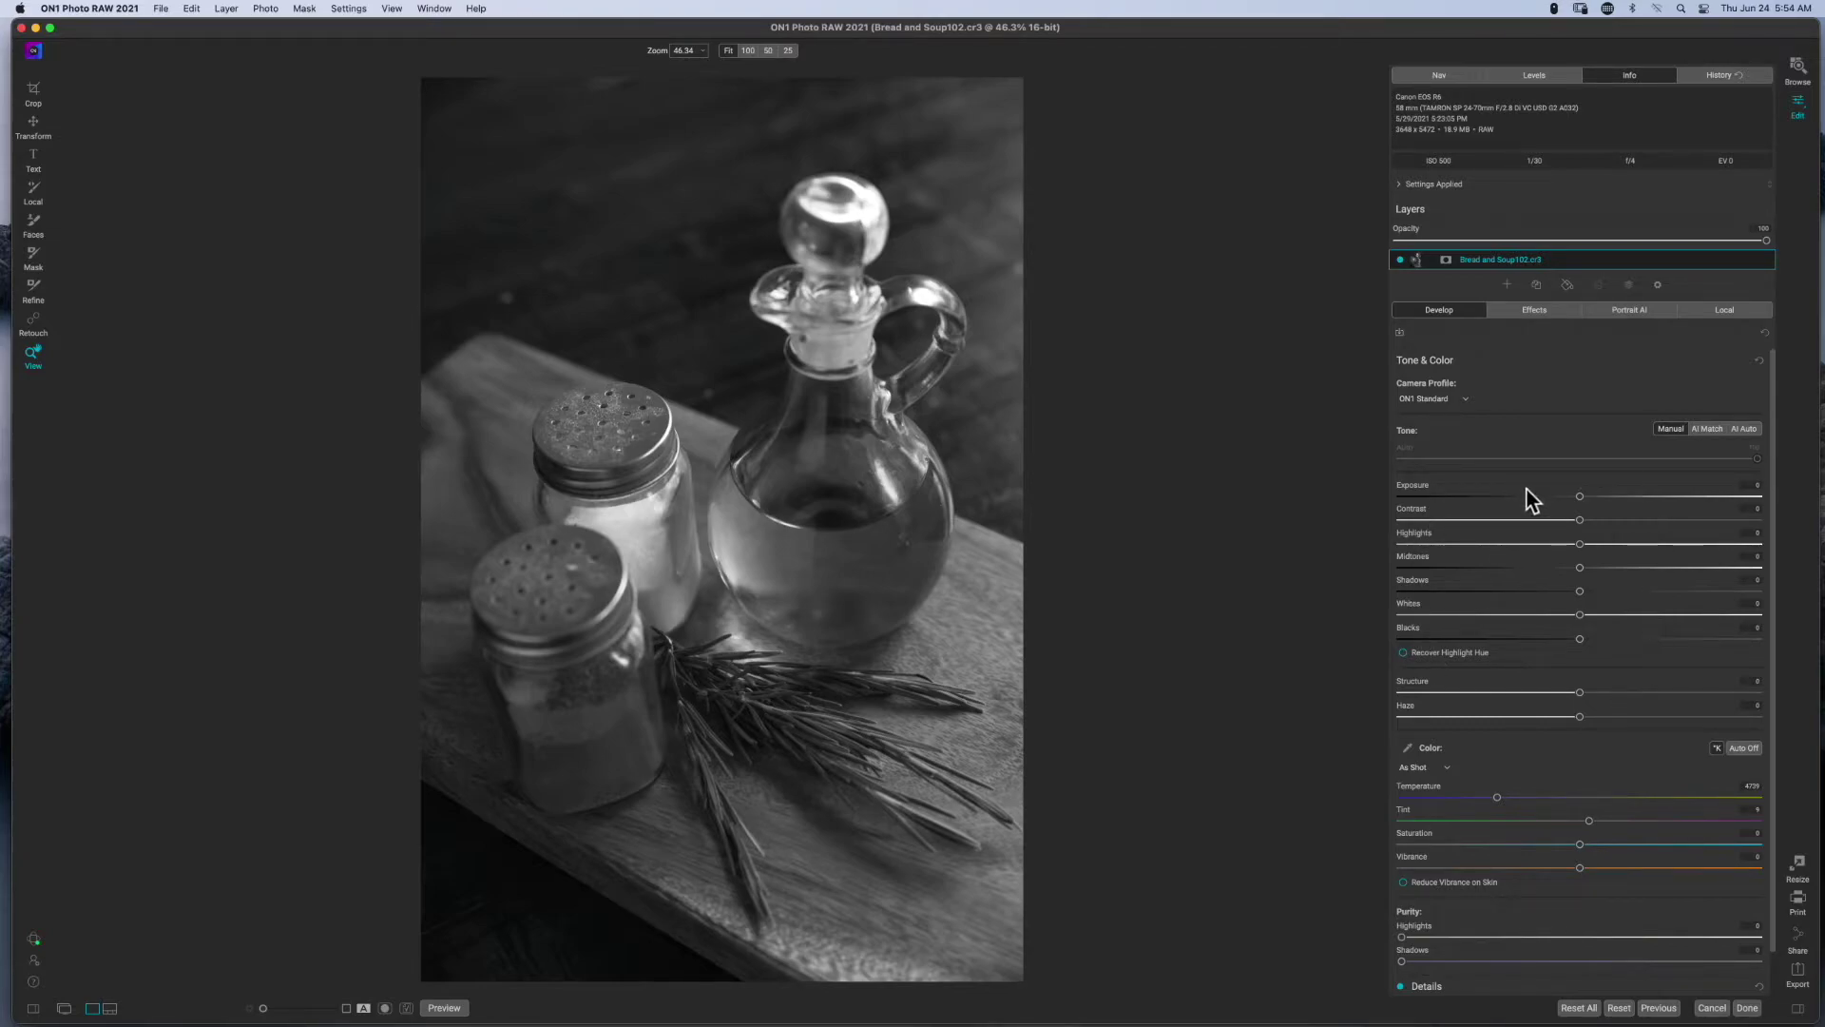
{"action": "left_click", "coordinate": [1533, 310]}
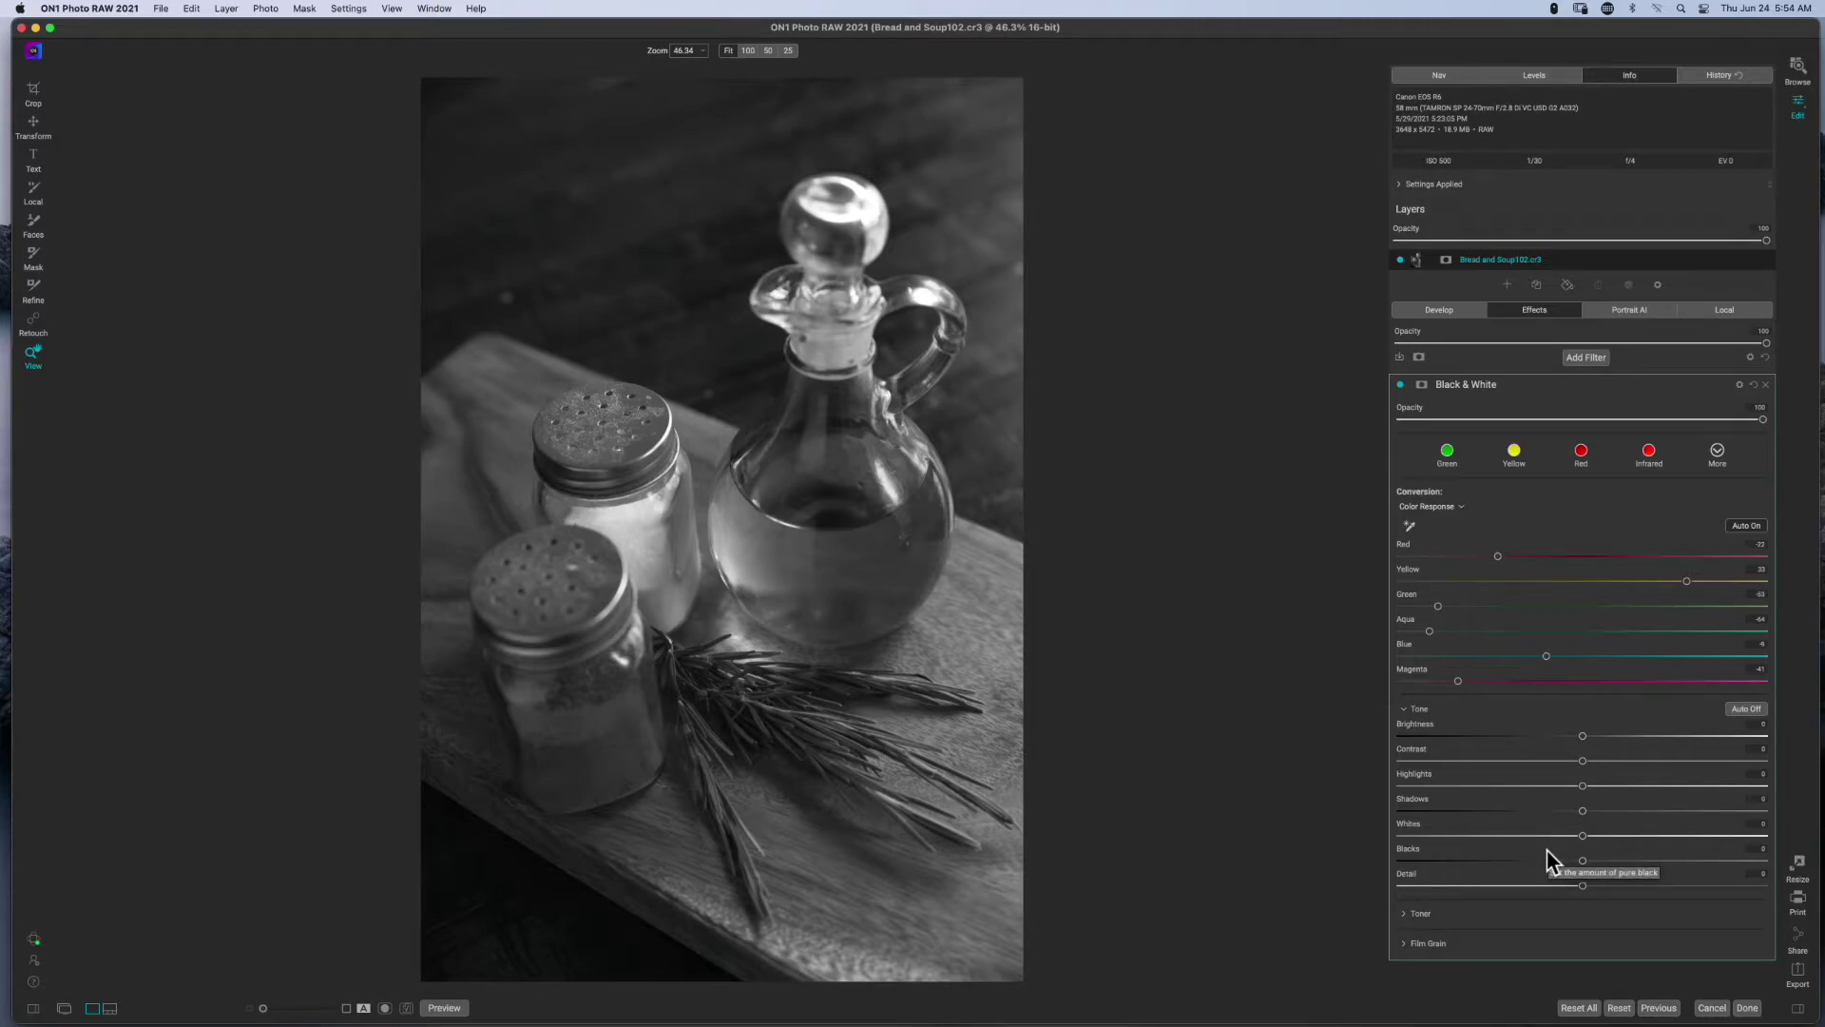
Step: Turn on automatic black and white points and show the Develop Tone & Color adjustments
{"action": "left_click", "coordinate": [1743, 715]}
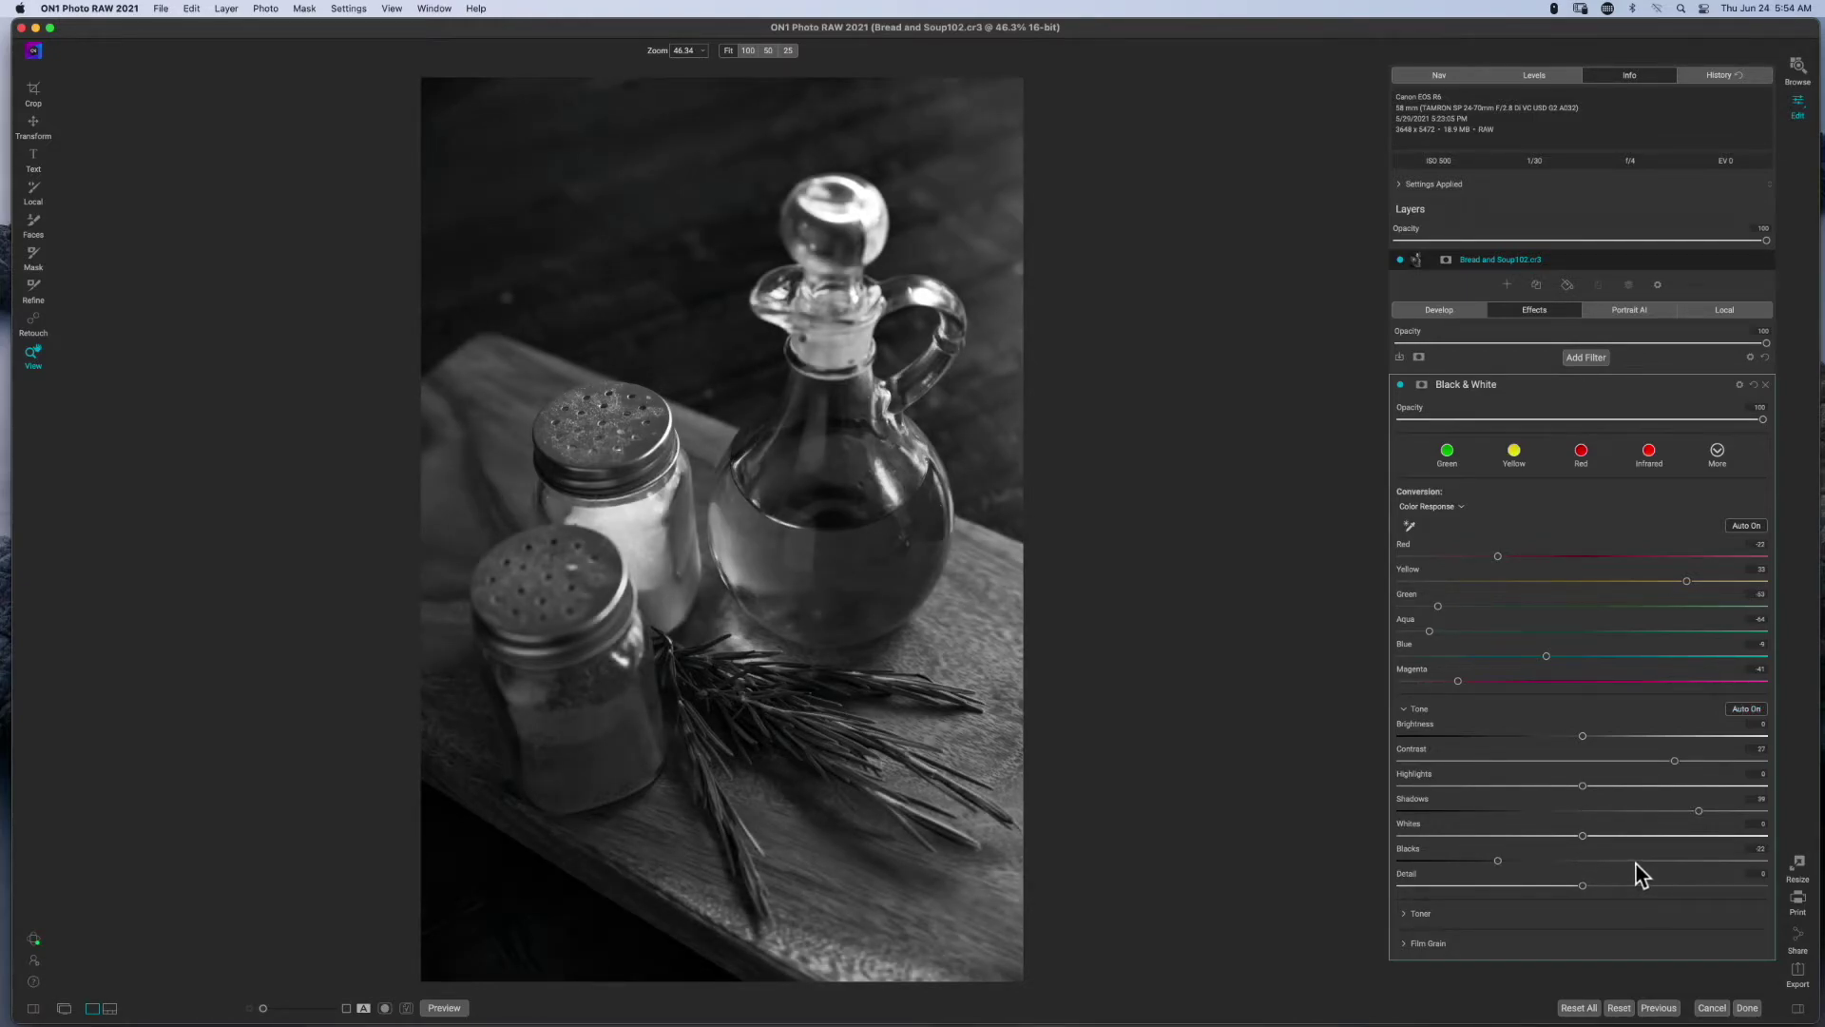
{"action": "left_click", "coordinate": [1443, 310]}
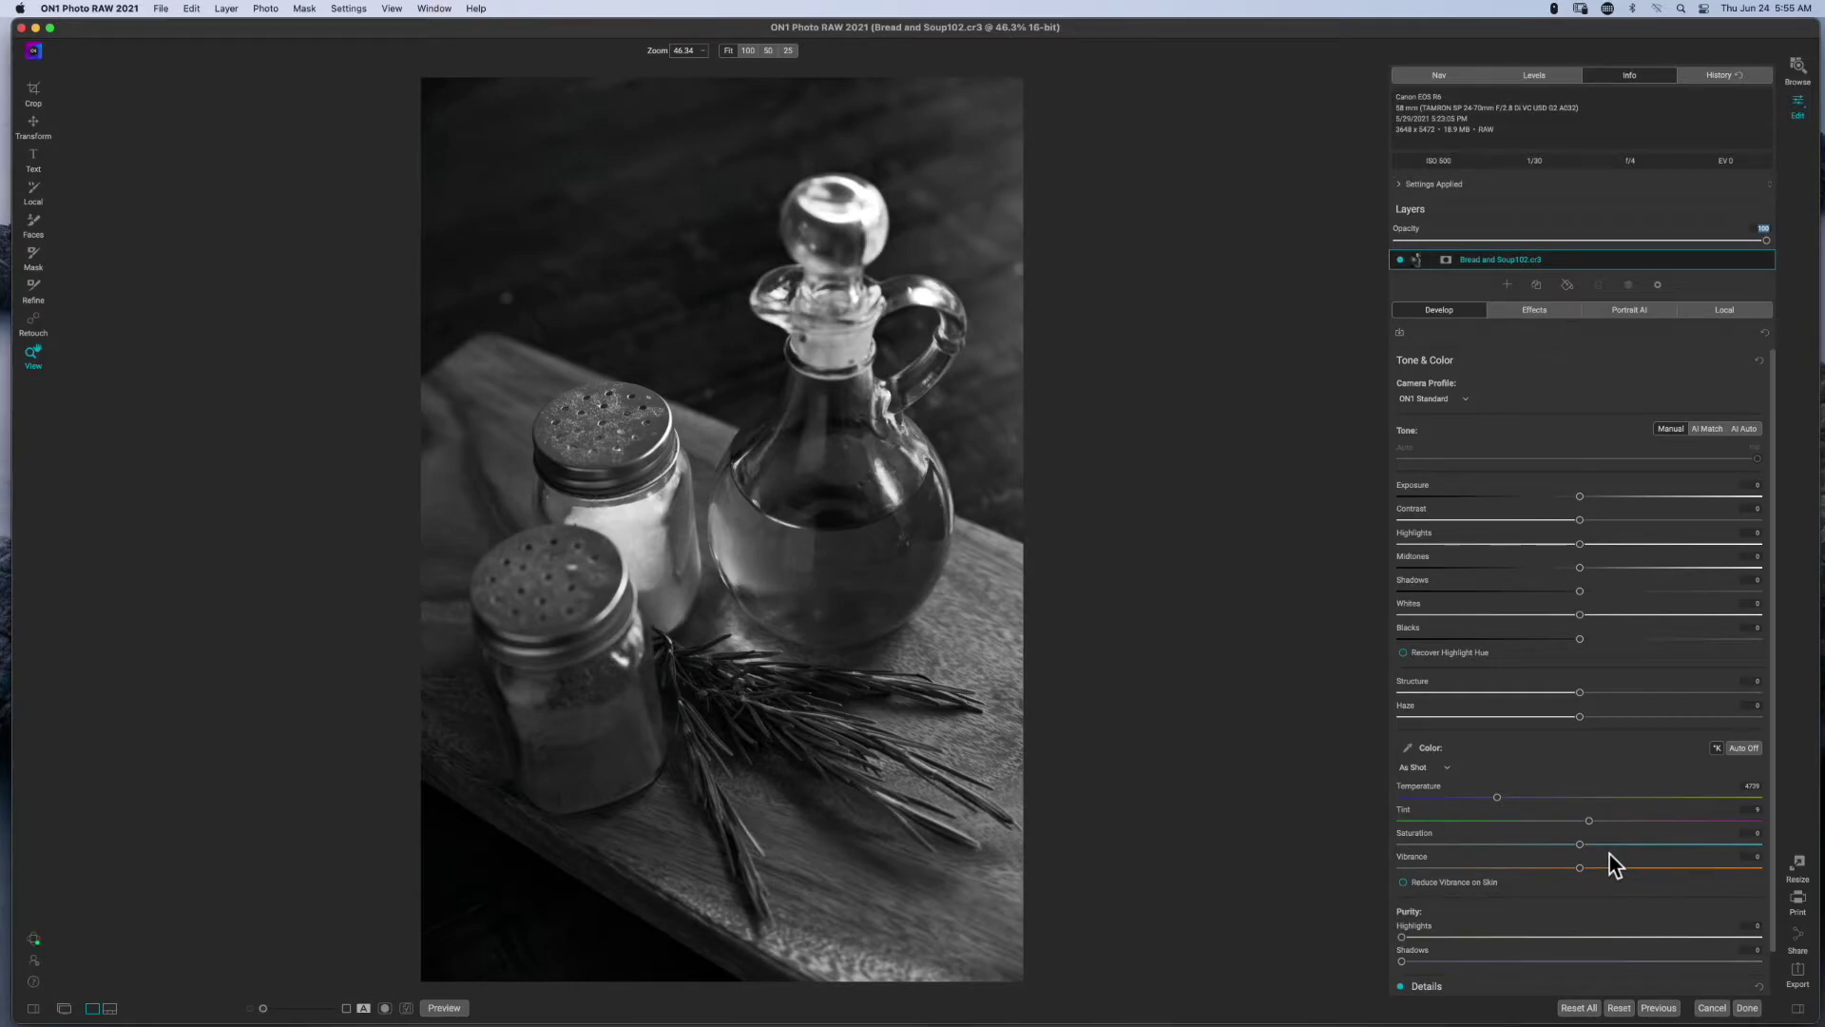
Step: In the Black & White filter, settle the Tone Detail slider at 43 after trying lower values
{"action": "left_click", "coordinate": [1555, 310]}
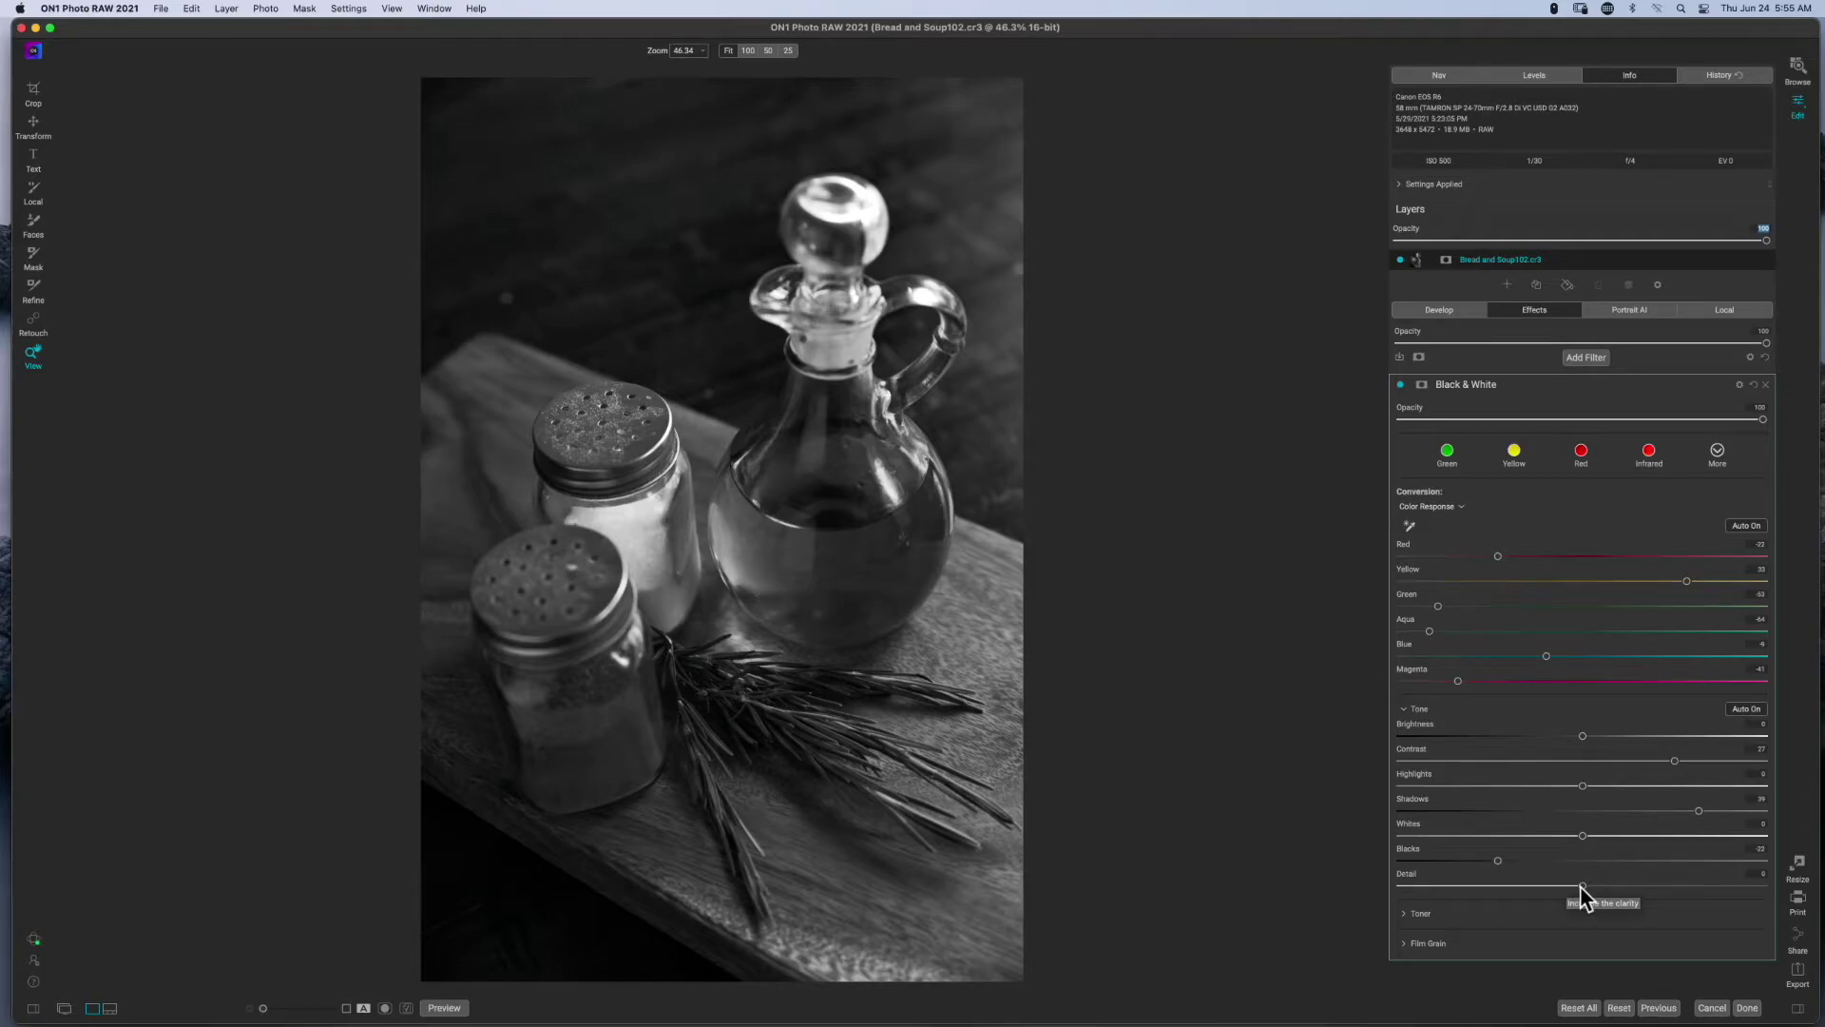
{"action": "left_click_drag", "start_coordinate": [1580, 886], "coordinate": [1529, 890]}
{"action": "left_click_drag", "start_coordinate": [1531, 886], "coordinate": [1662, 886]}
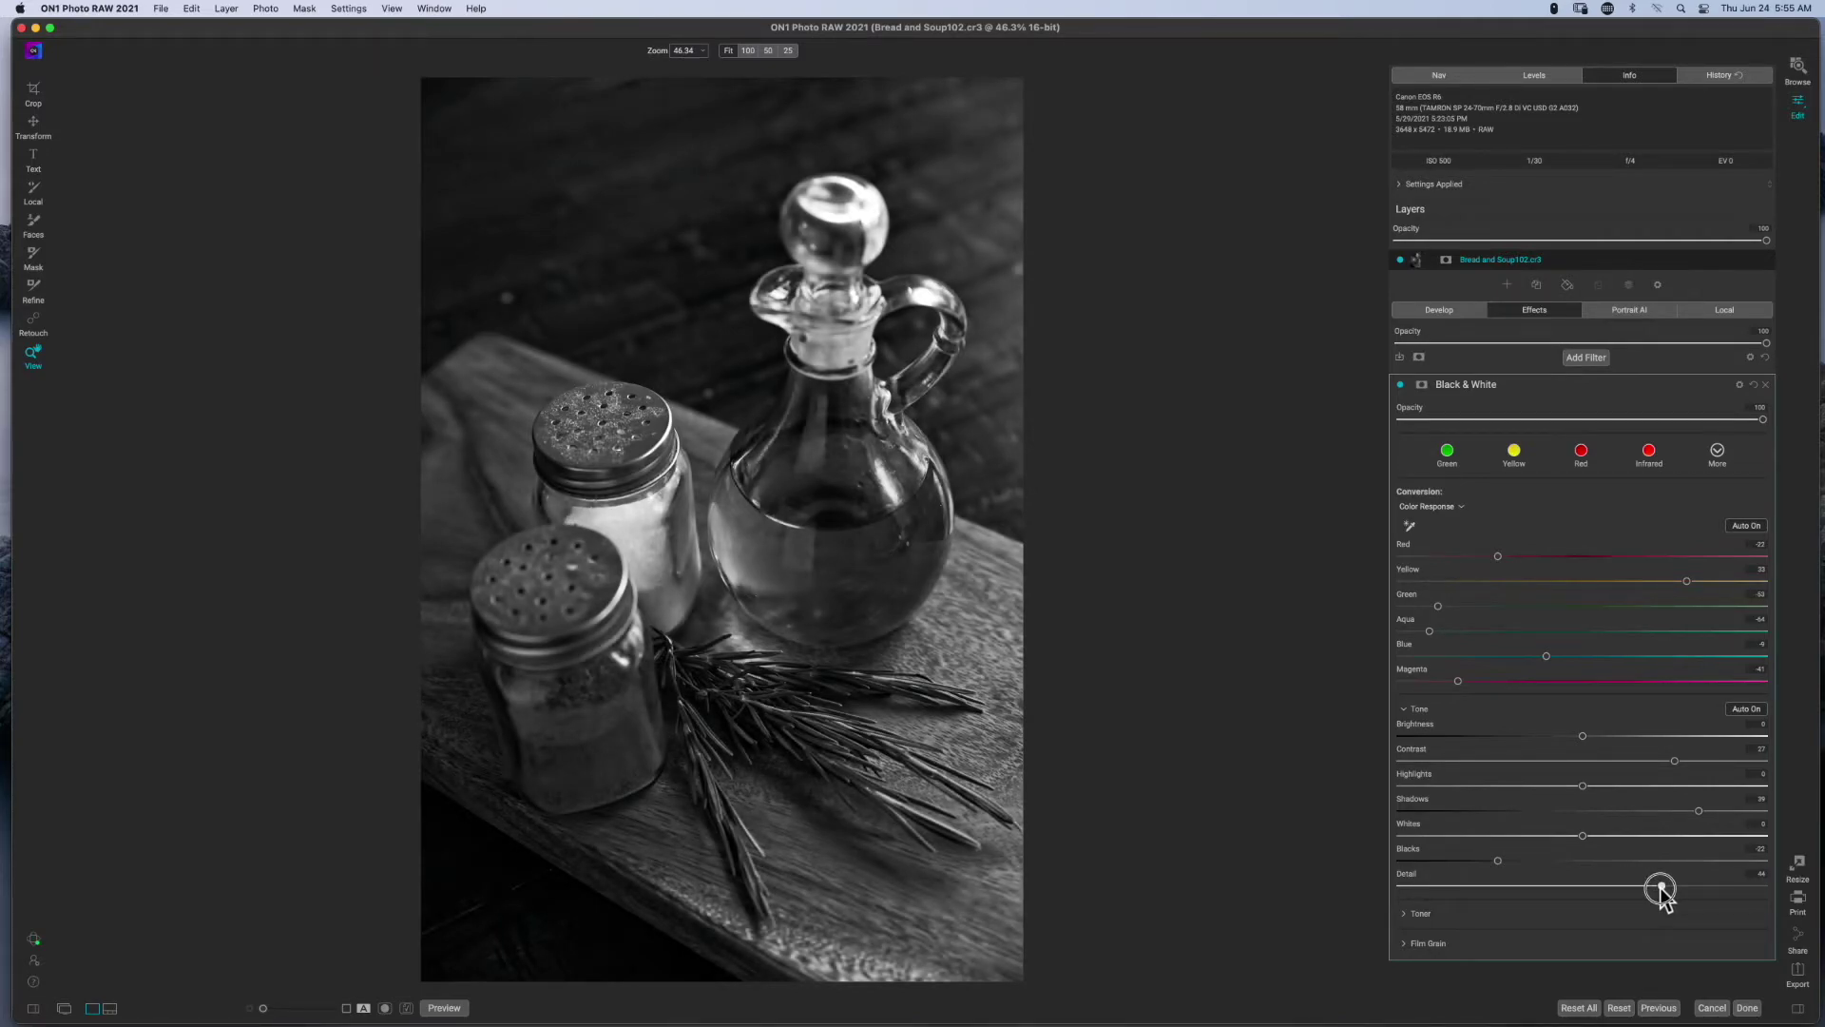
{"action": "left_click_drag", "start_coordinate": [1662, 886], "coordinate": [1660, 886]}
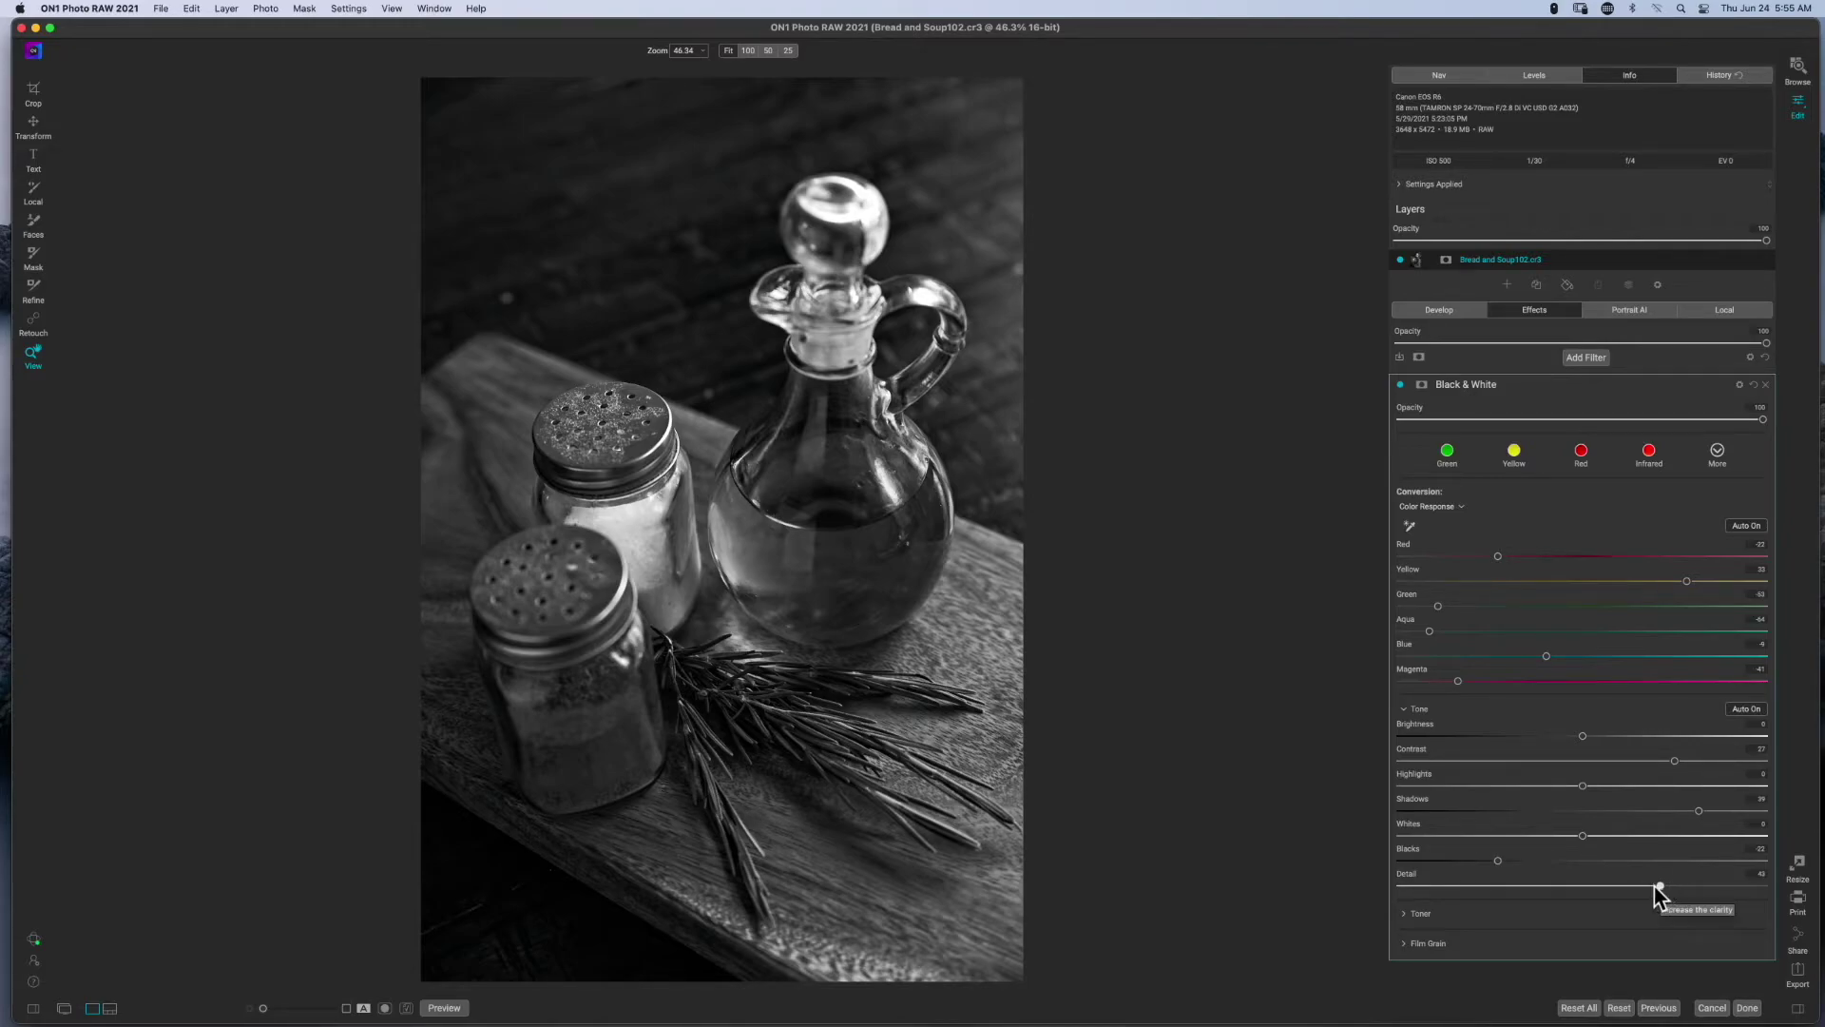
Step: Reset Detail to 0, preview darker and brighter Brightness, then reset Brightness to 0
{"action": "double_click", "coordinate": [1412, 877]}
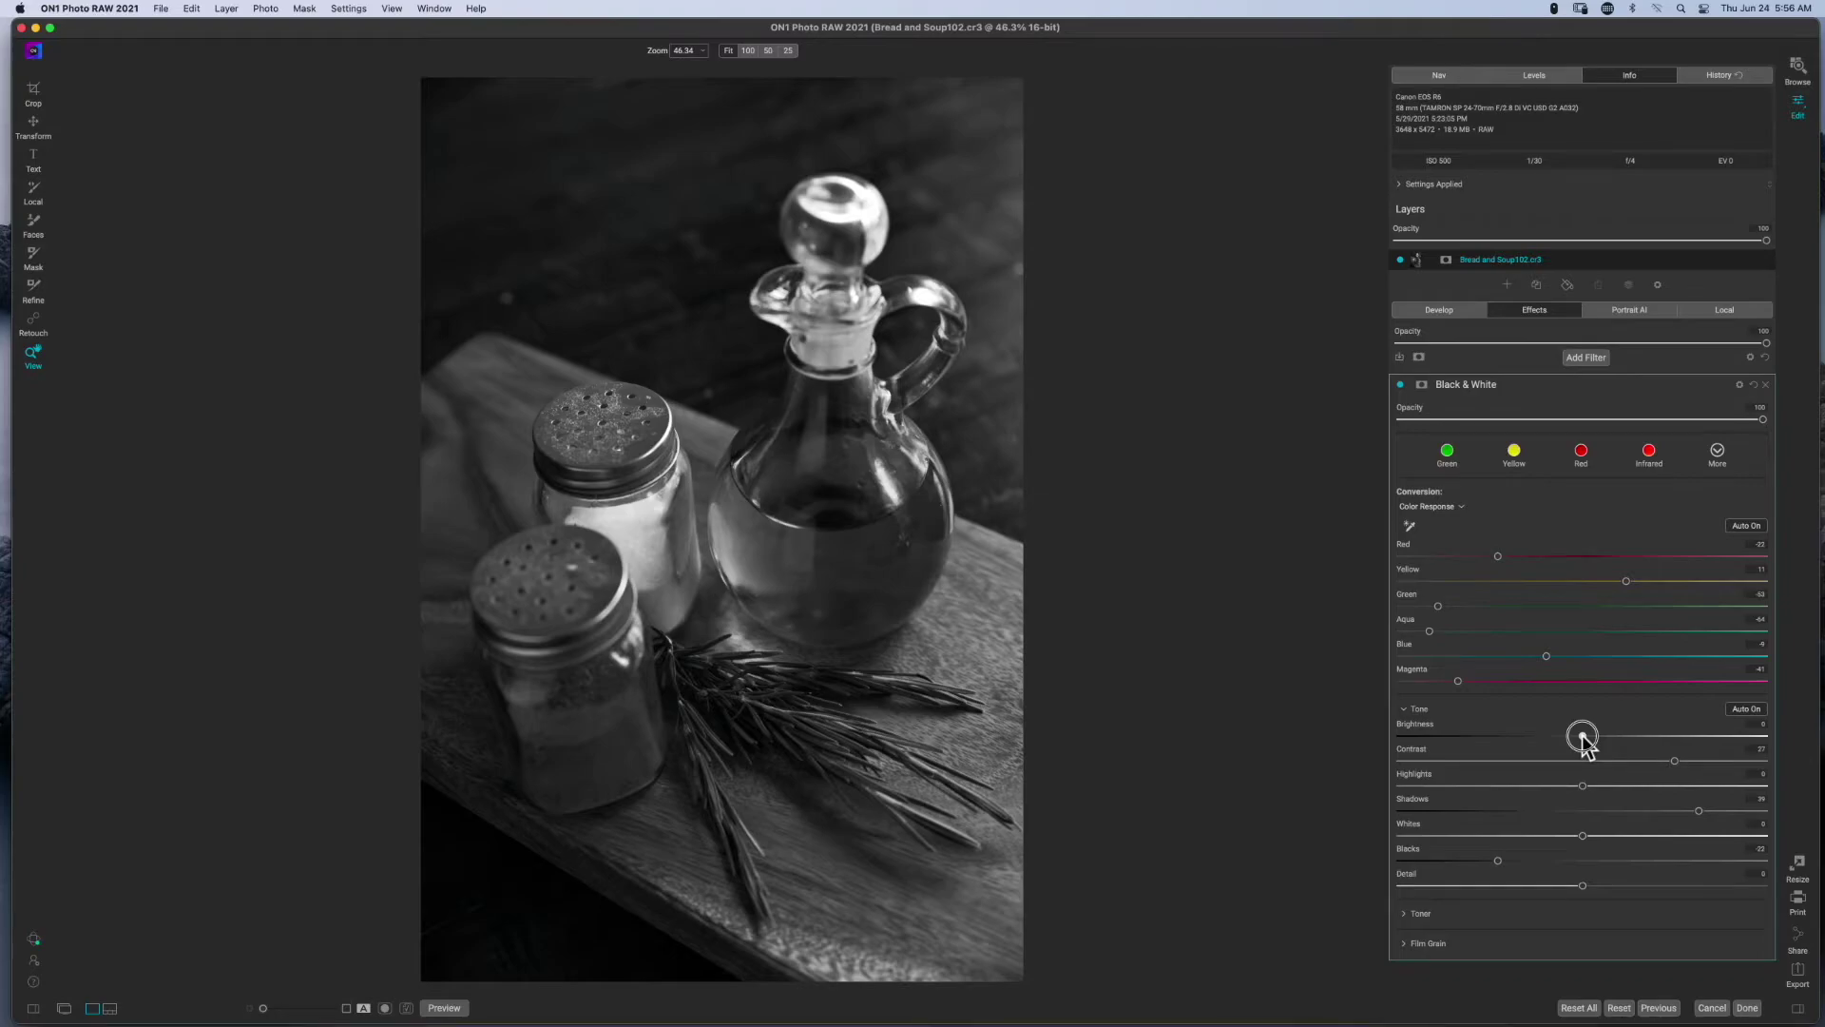
{"action": "left_click_drag", "start_coordinate": [1583, 738], "coordinate": [1497, 738]}
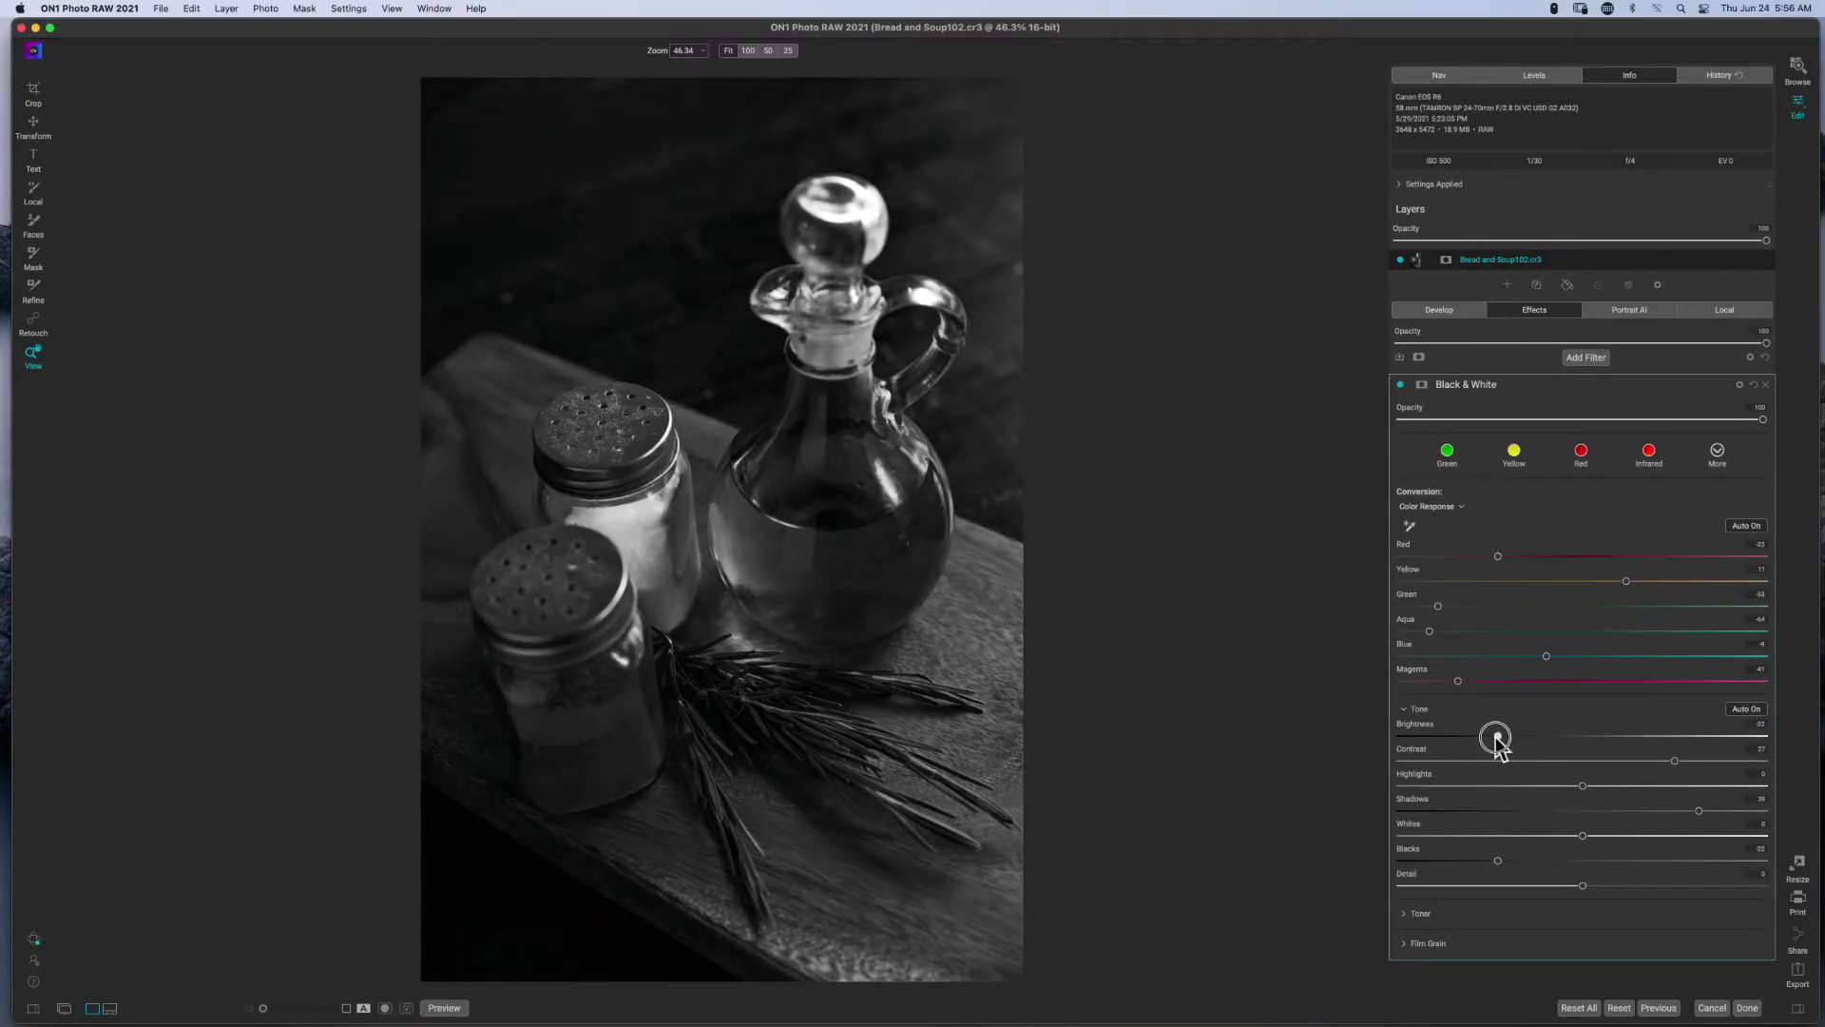
{"action": "left_click_drag", "start_coordinate": [1497, 739], "coordinate": [1650, 738]}
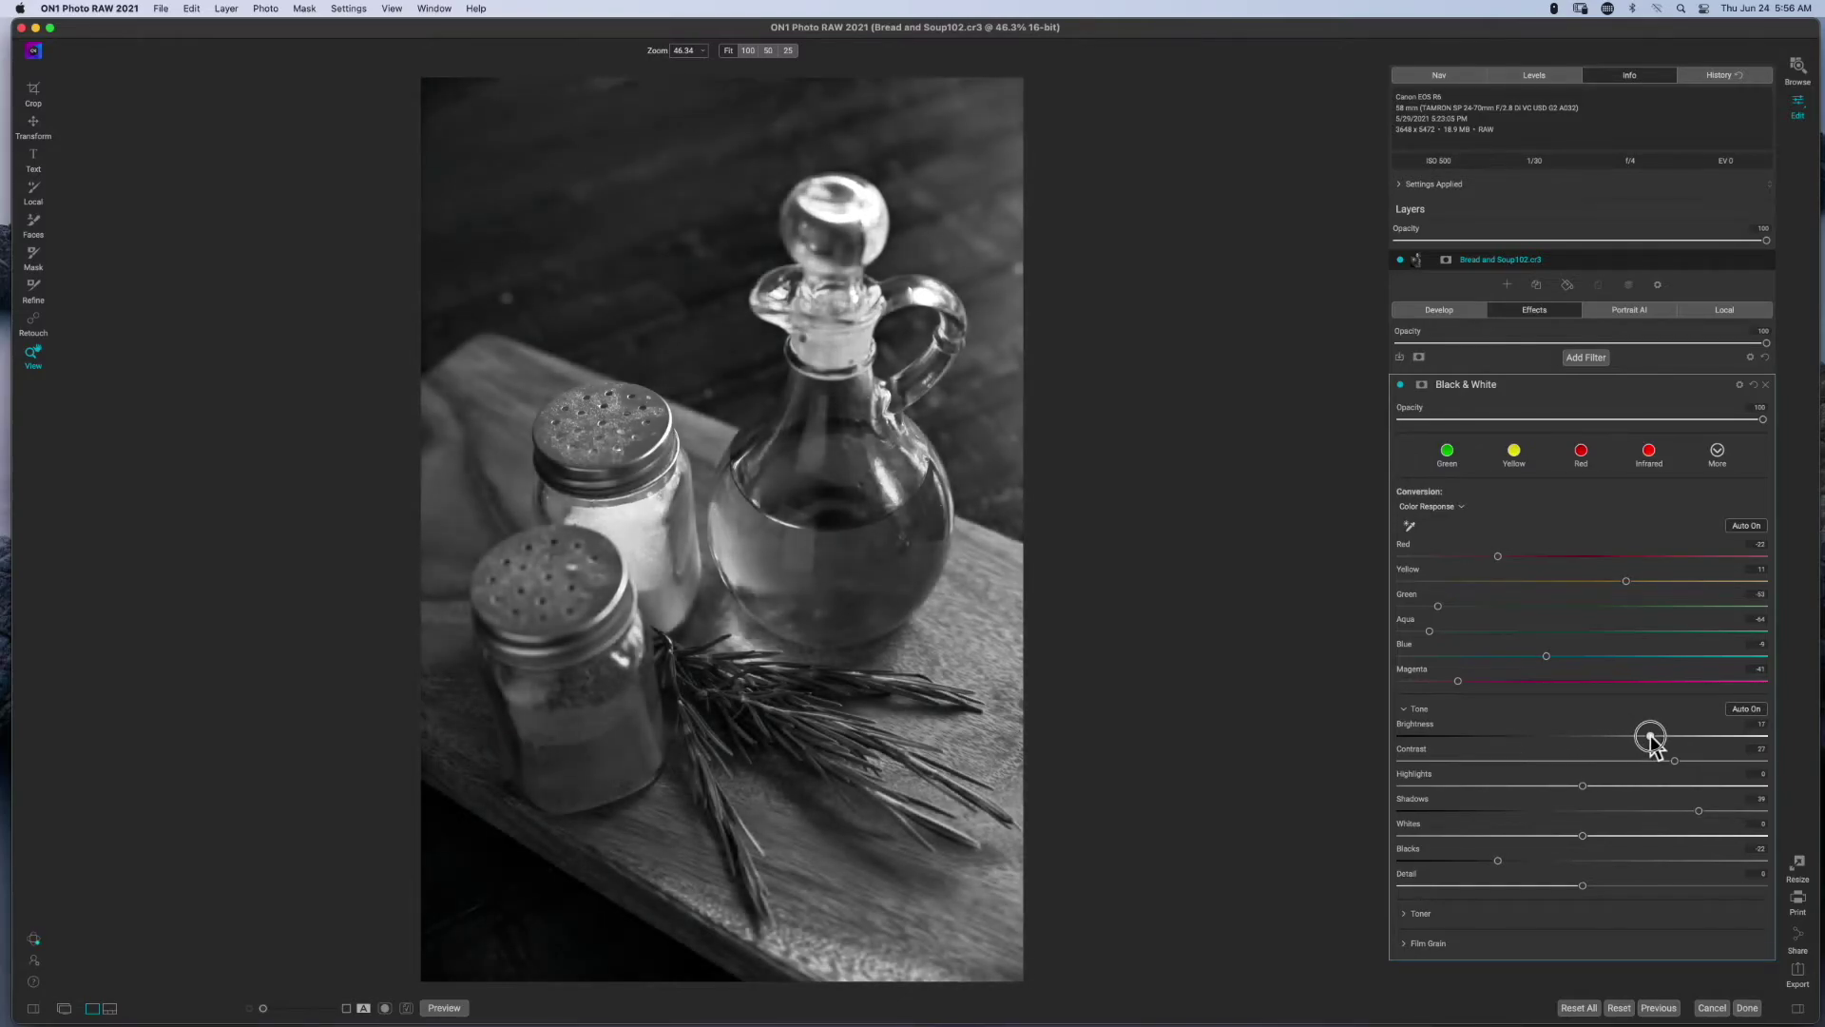
{"action": "double_click", "coordinate": [1418, 726]}
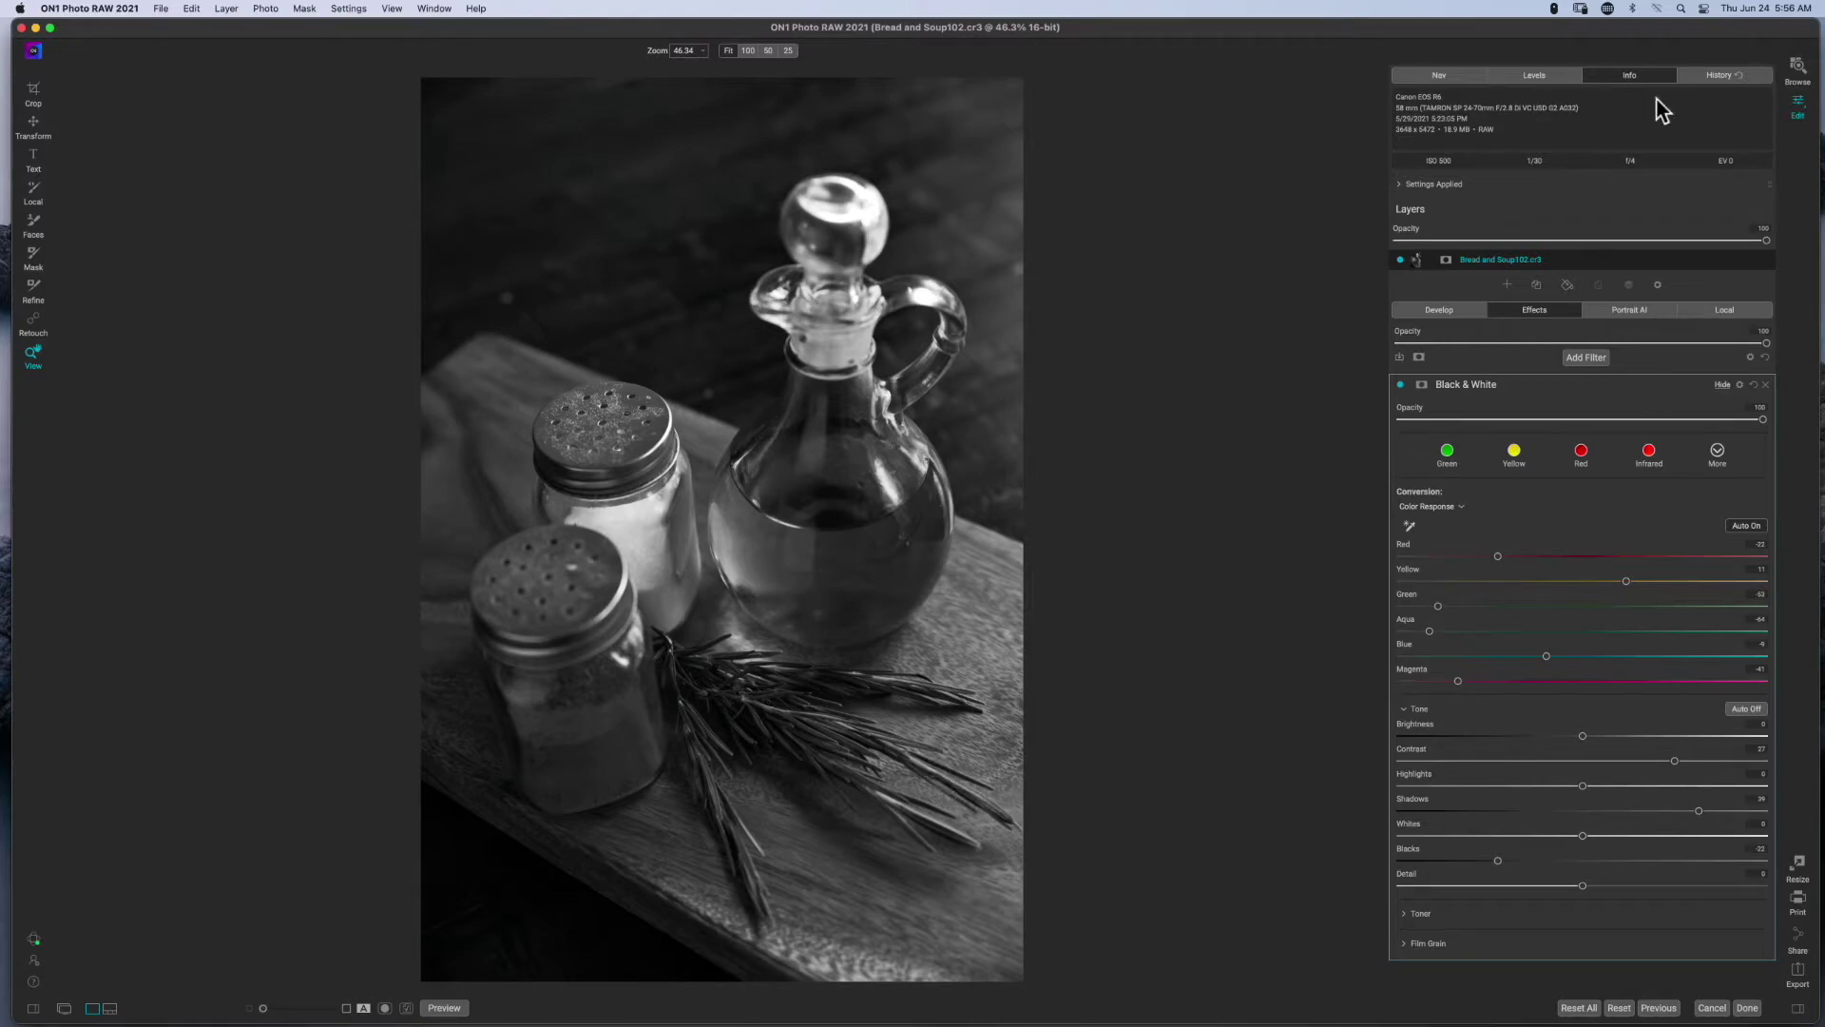
Step: Show the Levels histogram in the top panel and collapse the Tone section
{"action": "left_click", "coordinate": [1537, 76]}
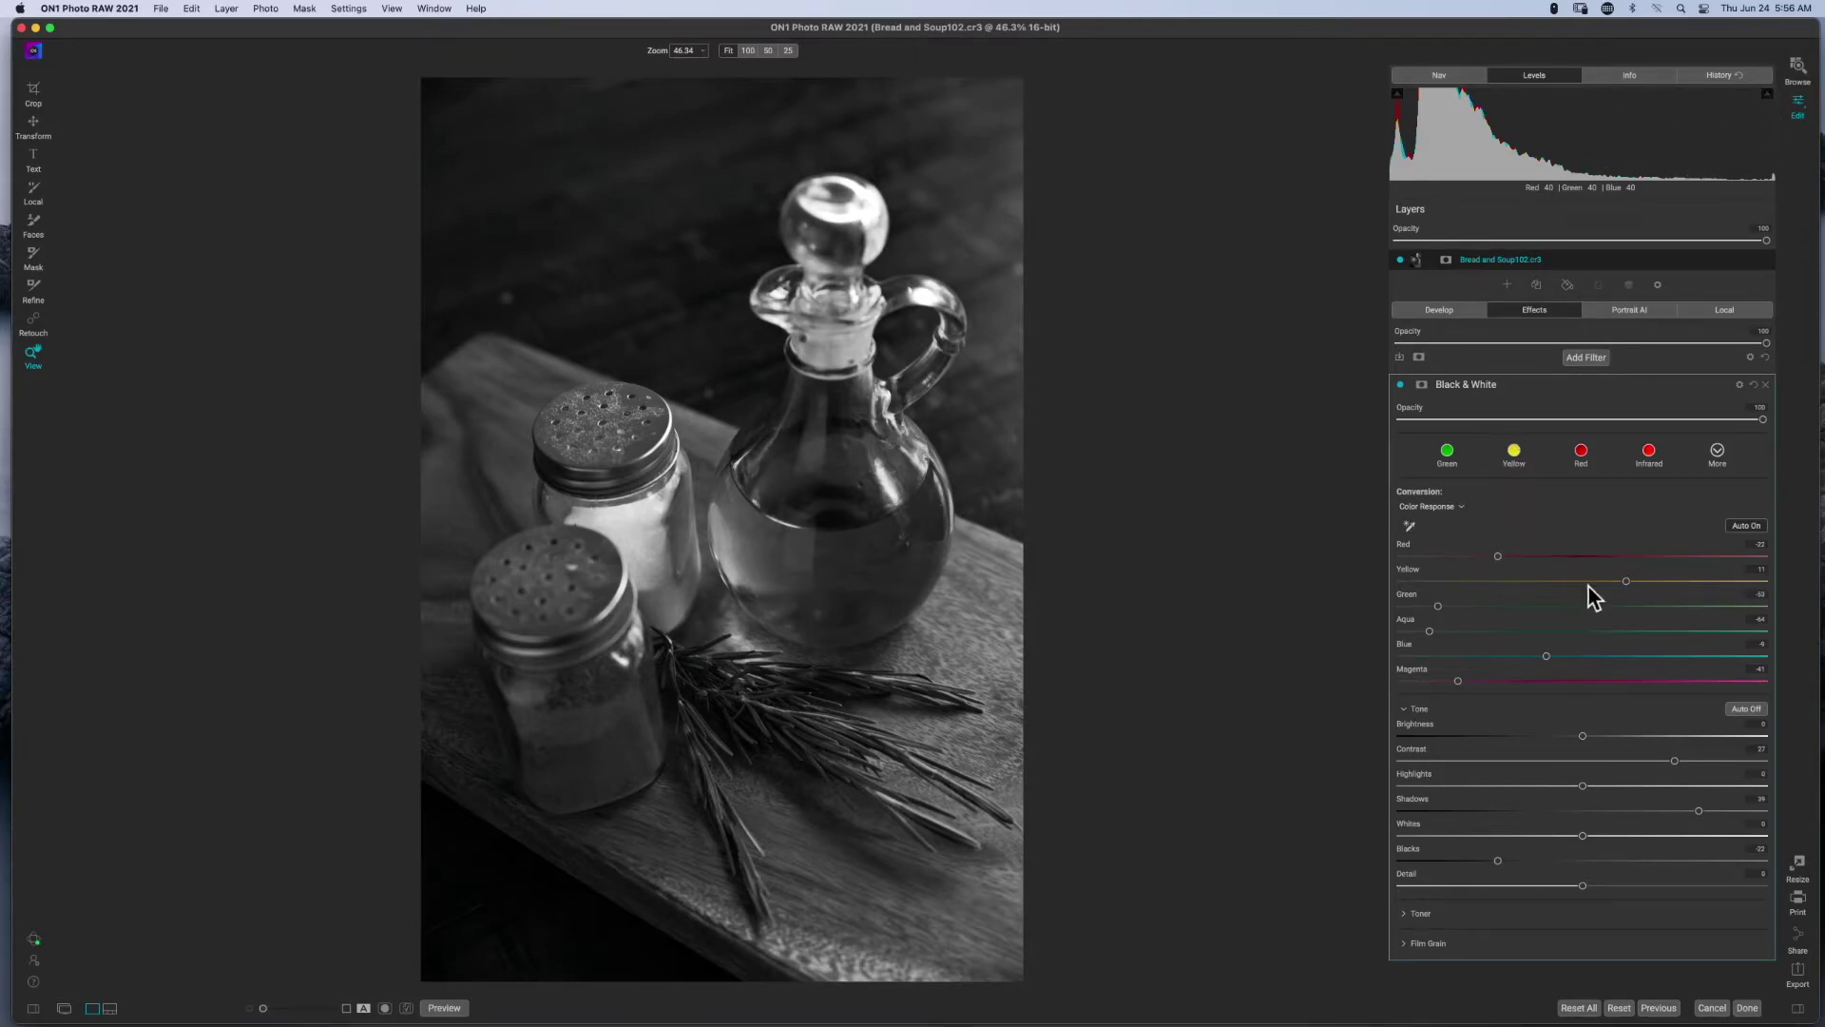
{"action": "left_click", "coordinate": [1405, 709]}
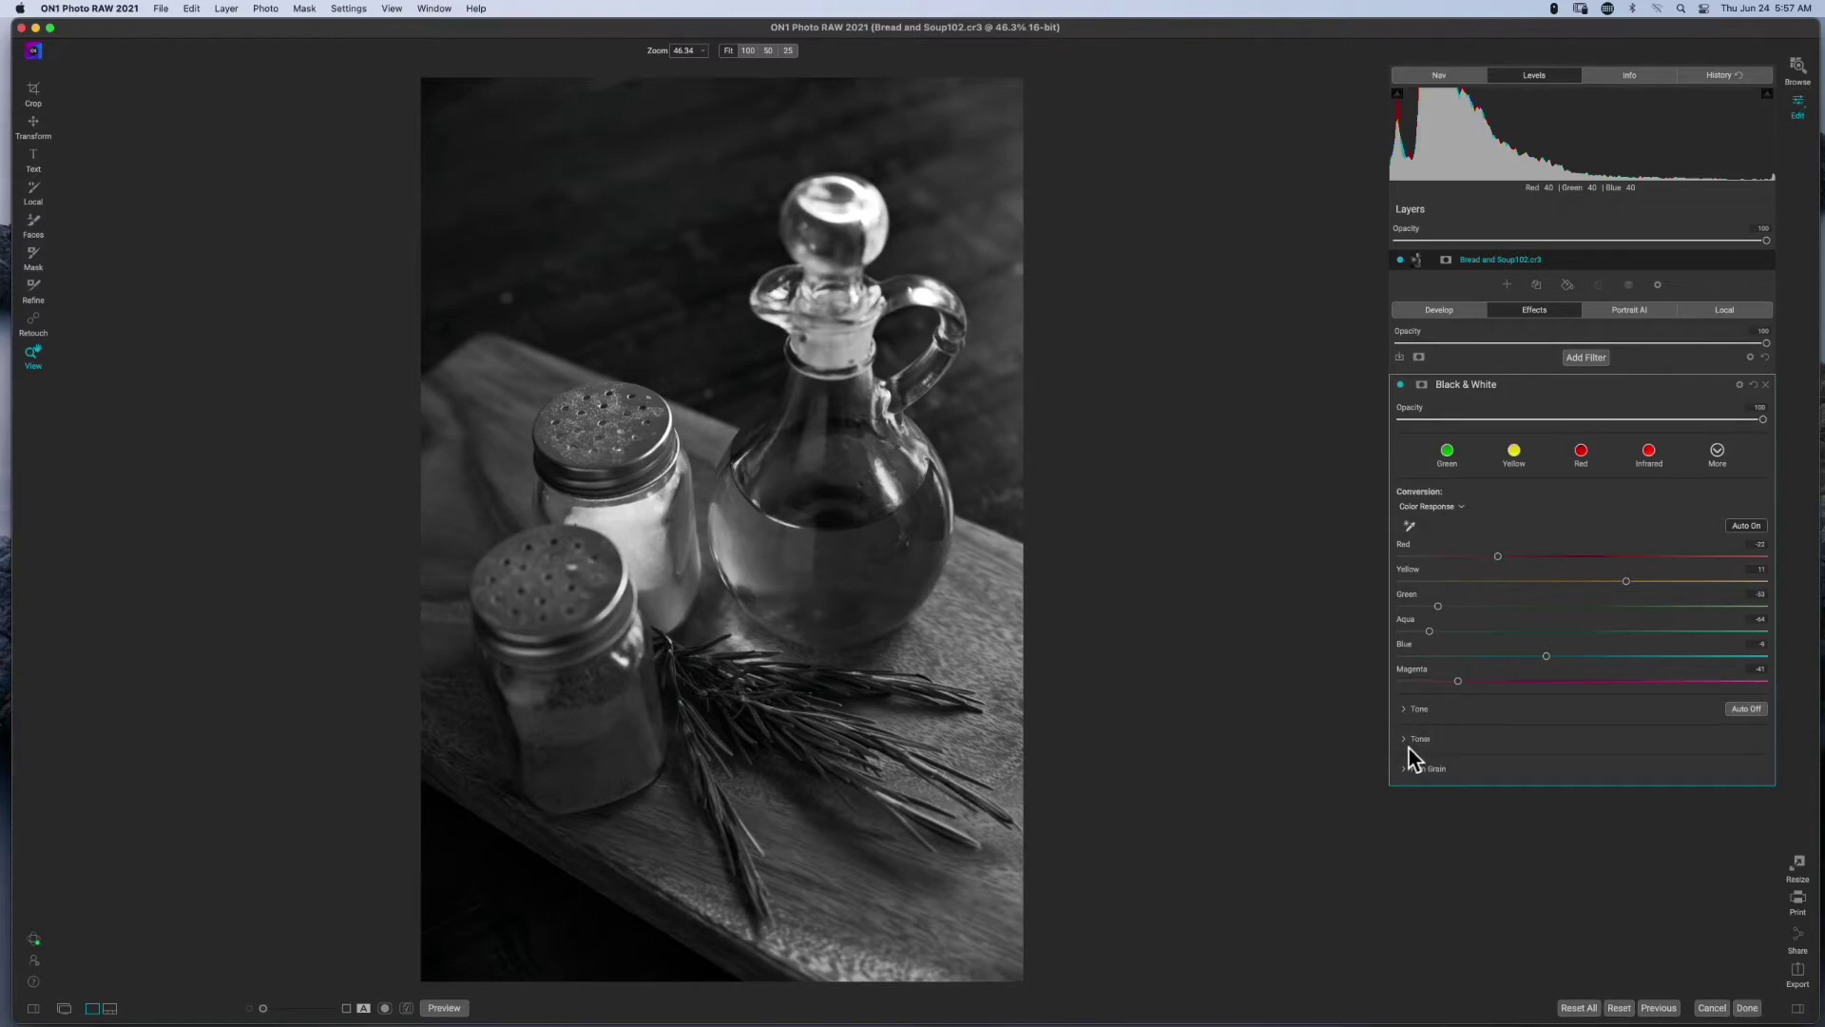
Step: Expand the Black & White filter's Toner section, currently set to None
{"action": "left_click", "coordinate": [1405, 738]}
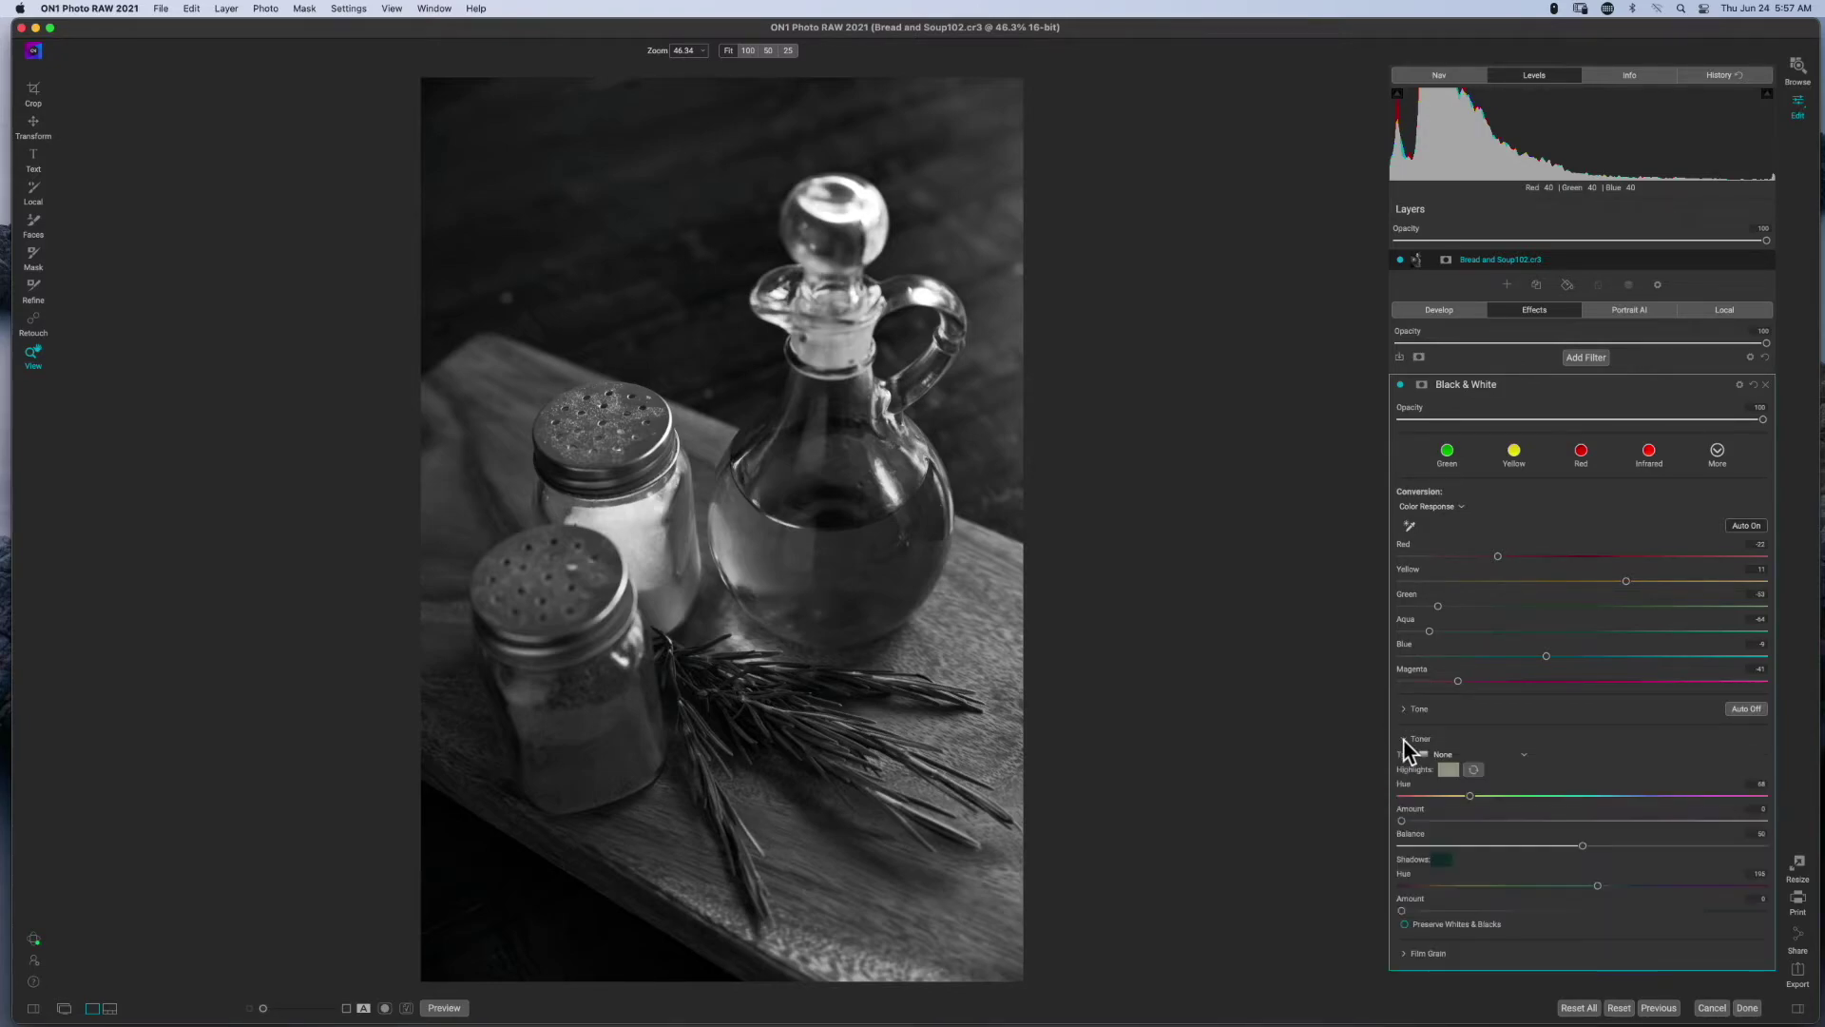
Step: Apply the Cyanotype 1 toner preset for a cool blue tint
{"action": "left_click", "coordinate": [1524, 757]}
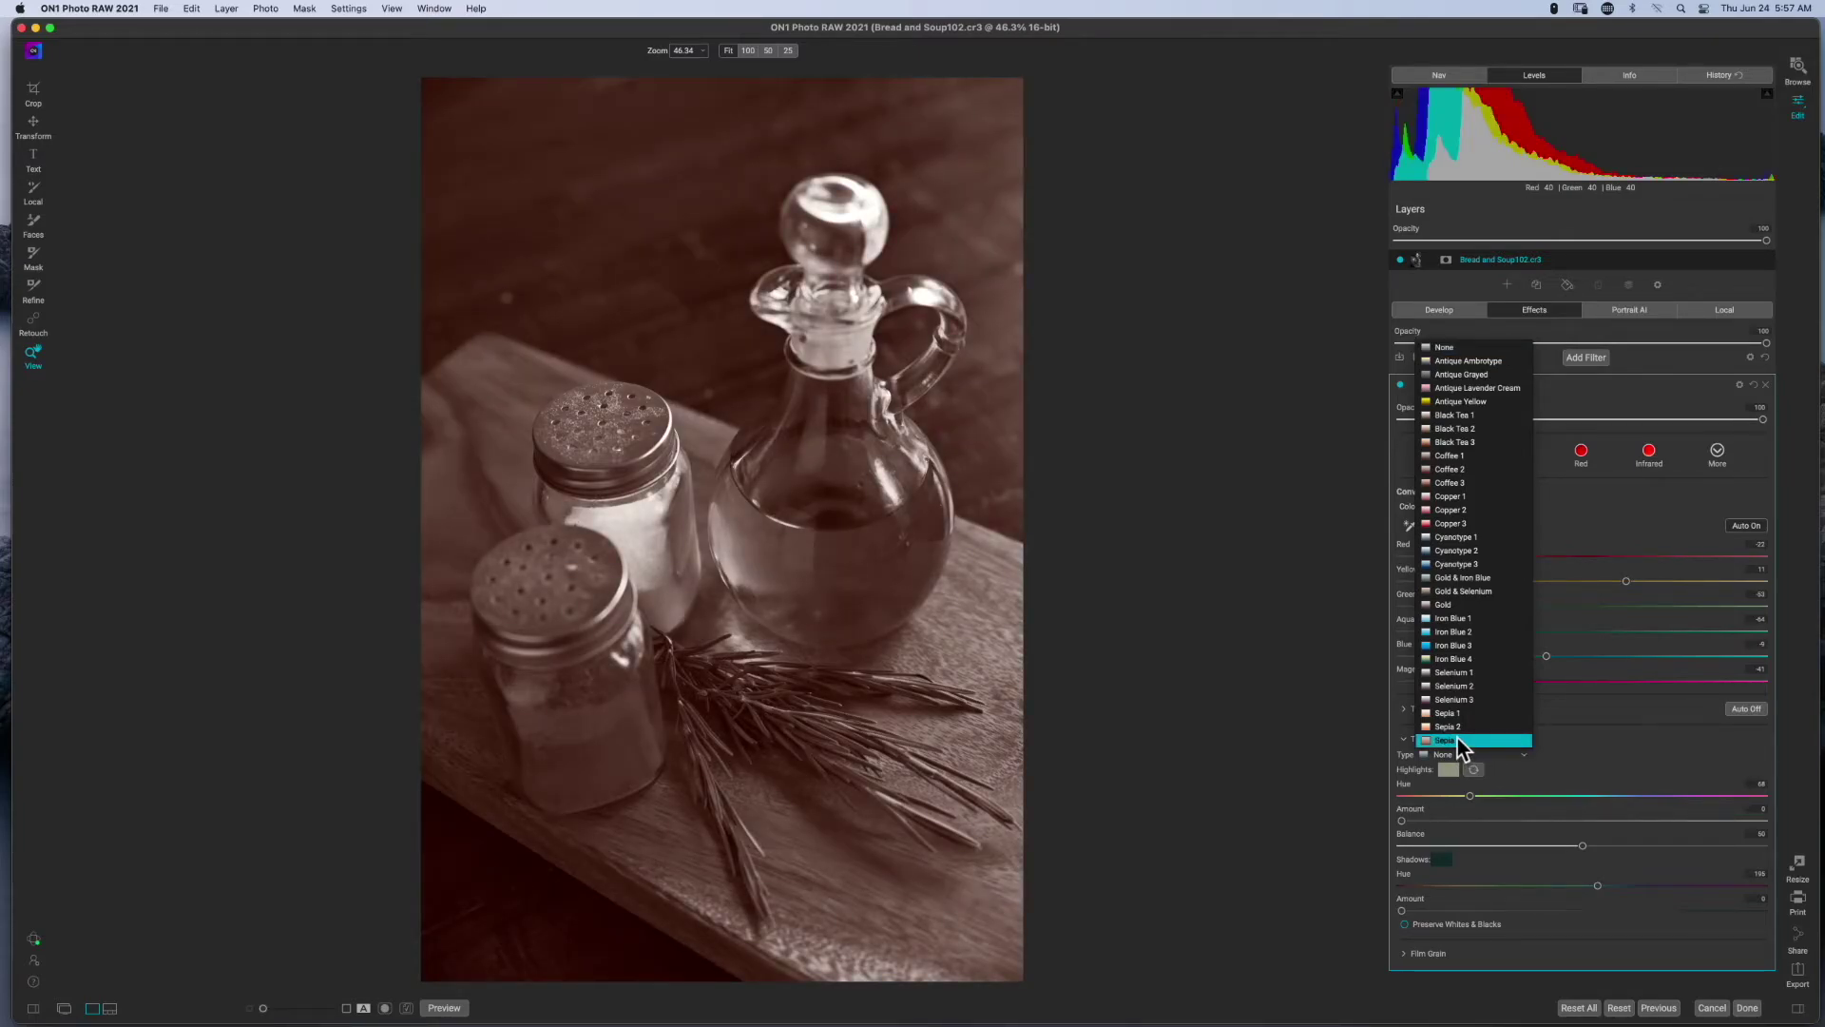
{"action": "left_click", "coordinate": [1497, 538]}
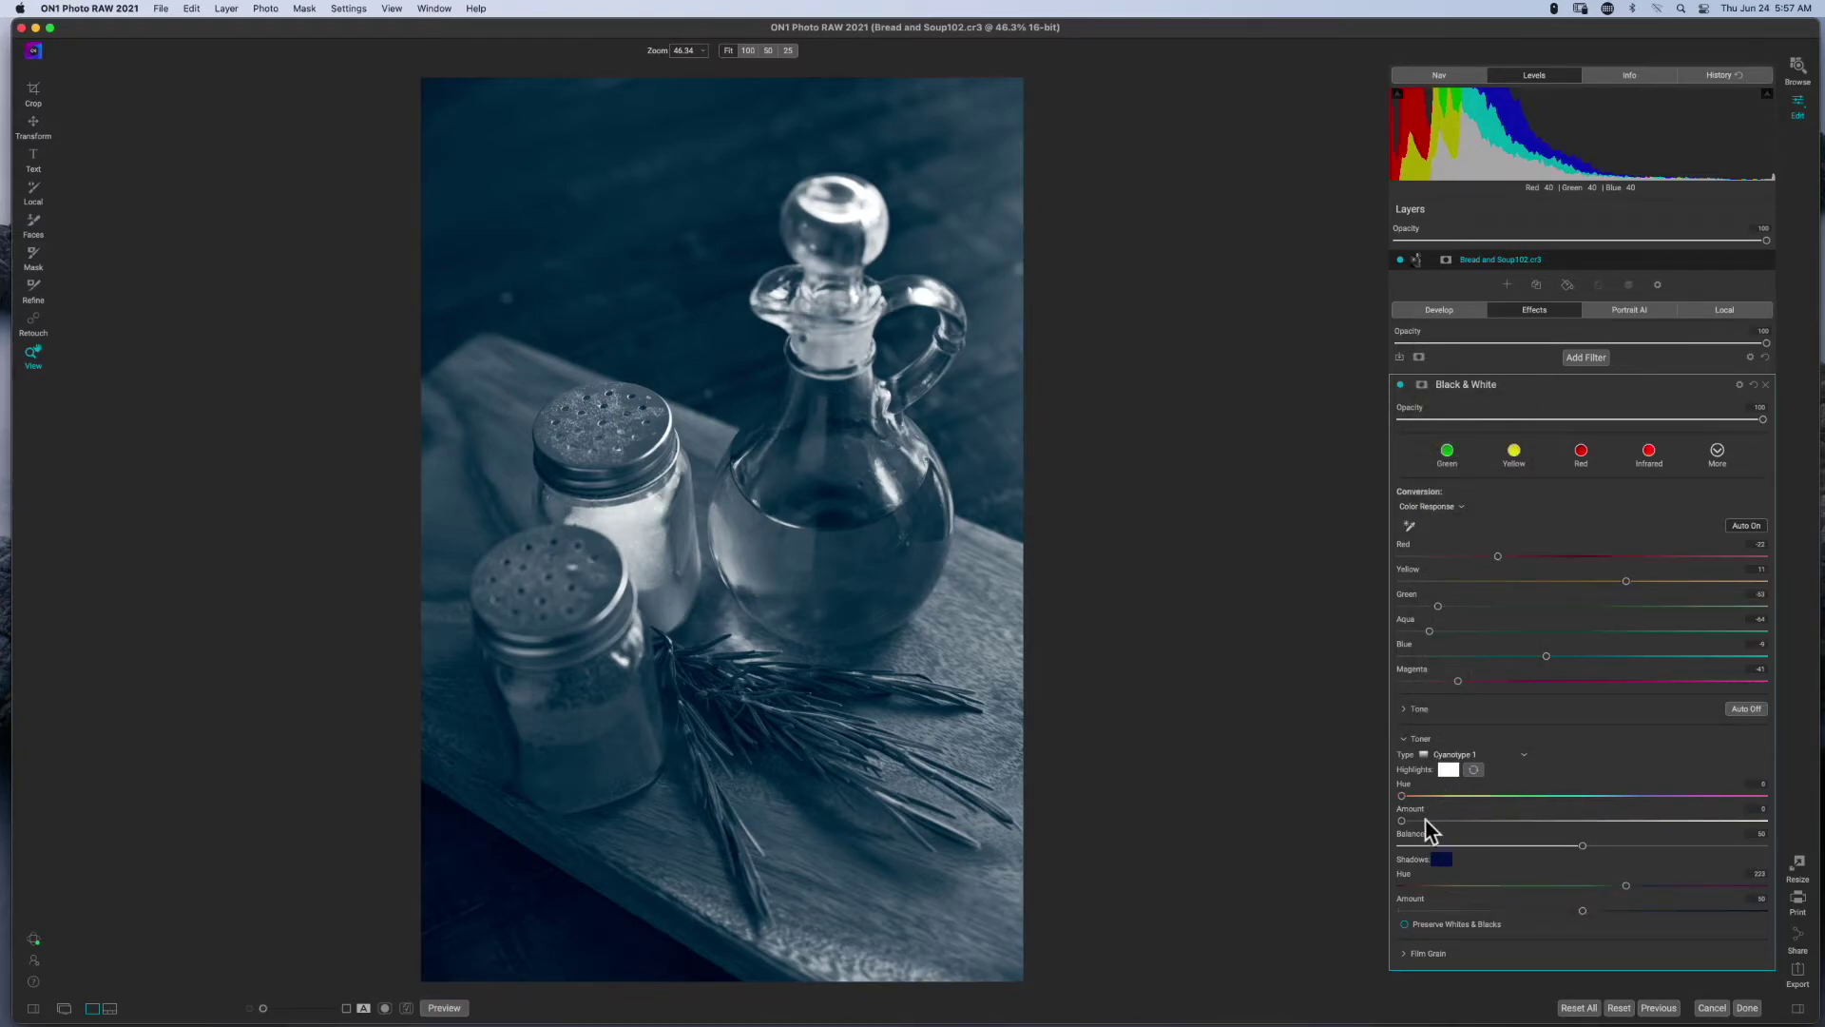
Step: Set the toner's Highlights colour to yellow using the colour wheel
{"action": "left_click", "coordinate": [1448, 770]}
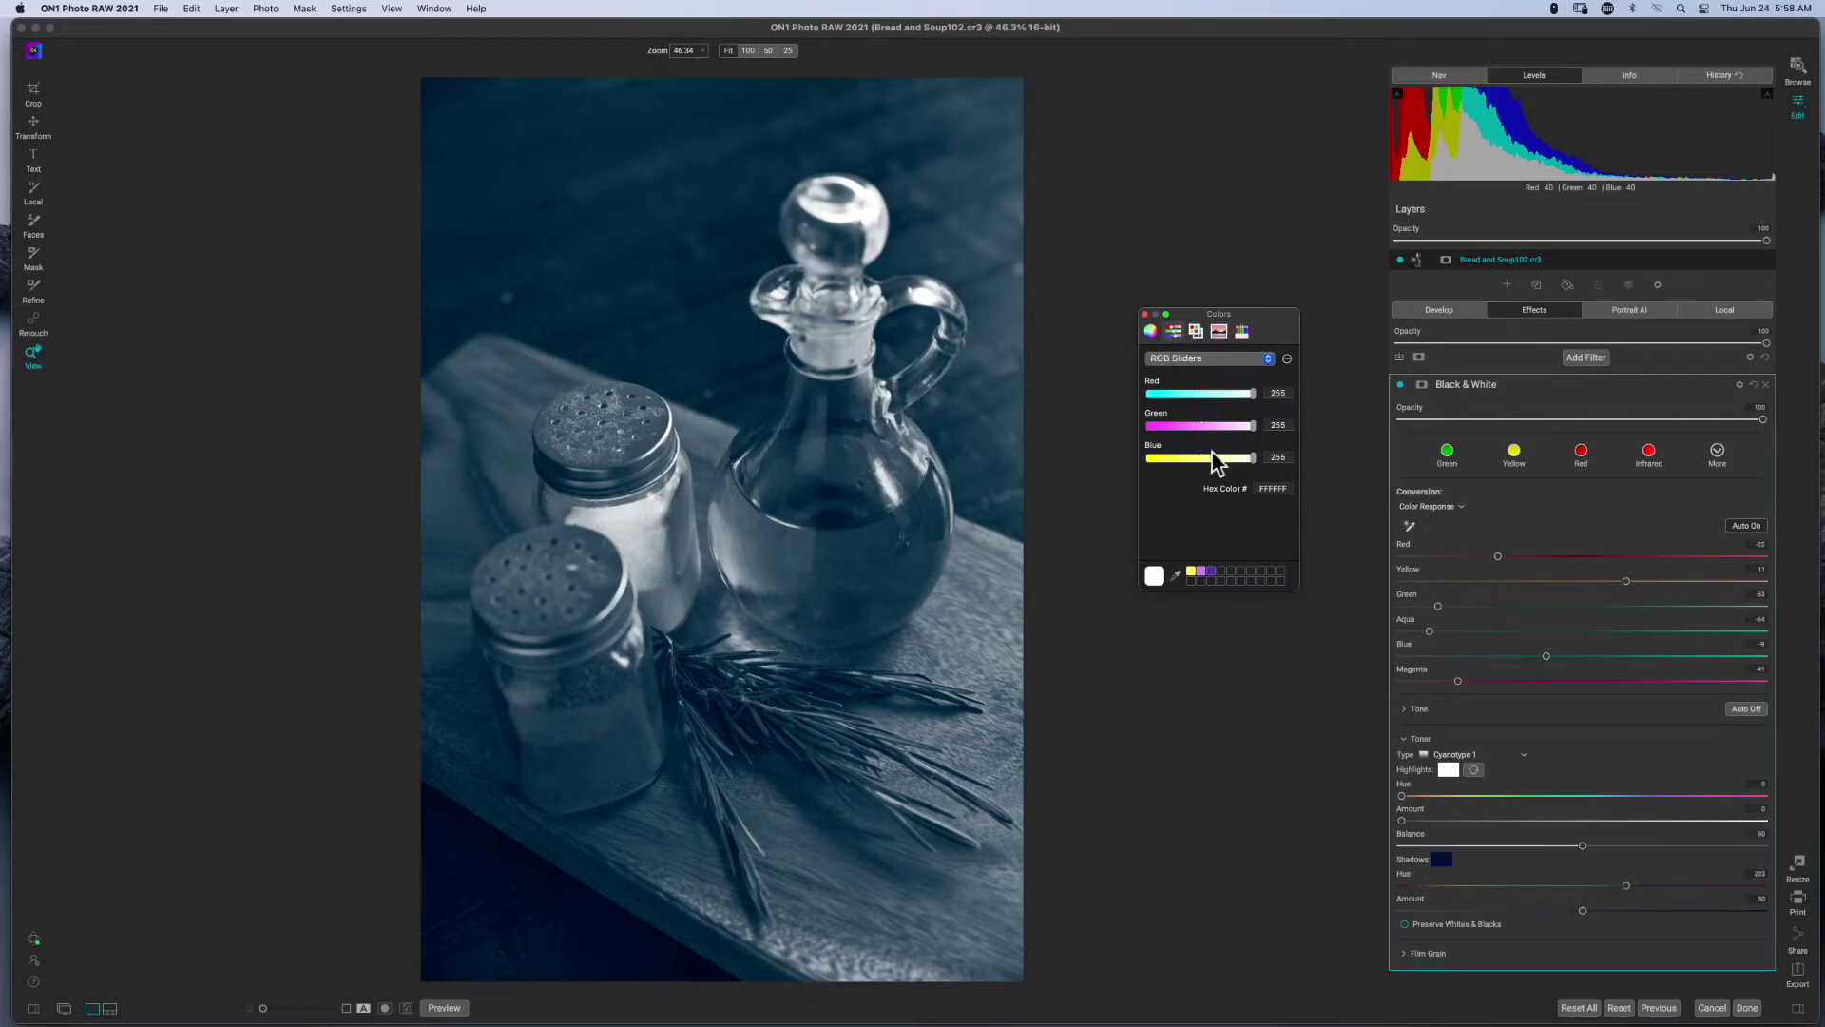
{"action": "left_click", "coordinate": [1151, 332]}
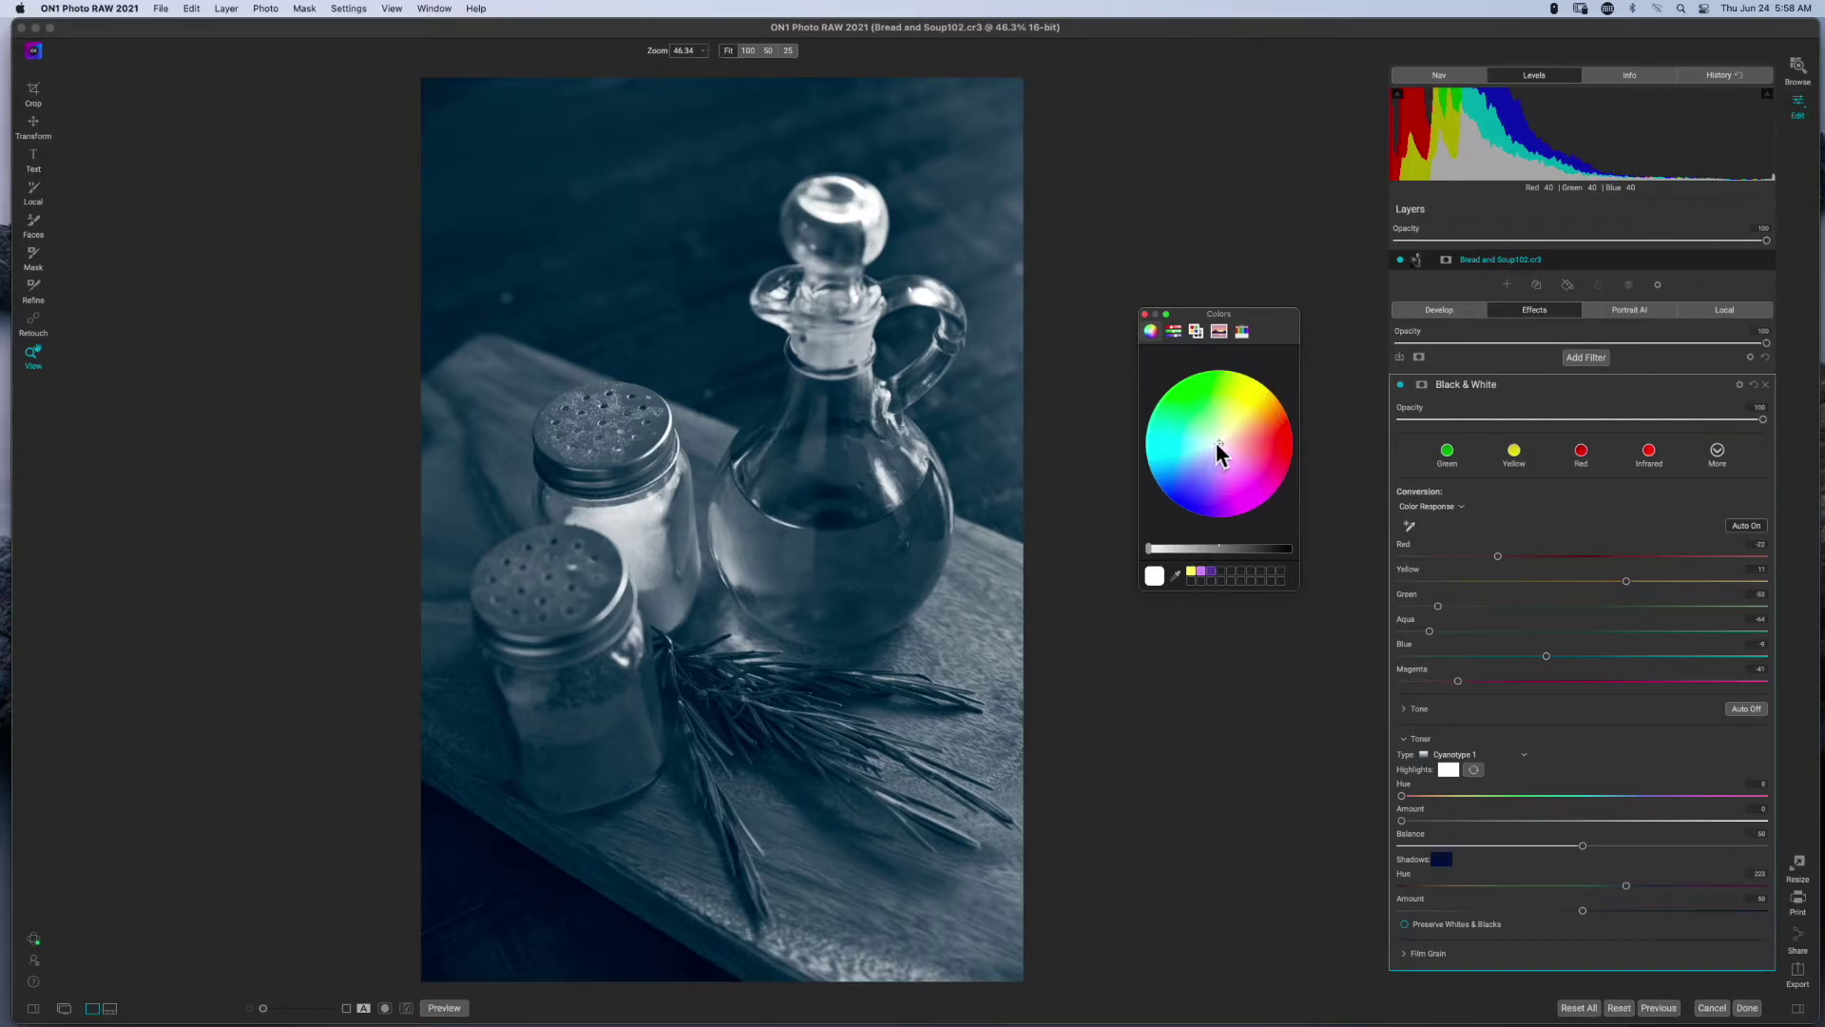
{"action": "mouse_move", "coordinate": [1195, 410]}
{"action": "left_mouse_down"}
{"action": "mouse_move", "coordinate": [1250, 454]}
{"action": "mouse_move", "coordinate": [1171, 474]}
{"action": "mouse_move", "coordinate": [1208, 418]}
{"action": "mouse_move", "coordinate": [1254, 401]}
{"action": "left_mouse_up"}
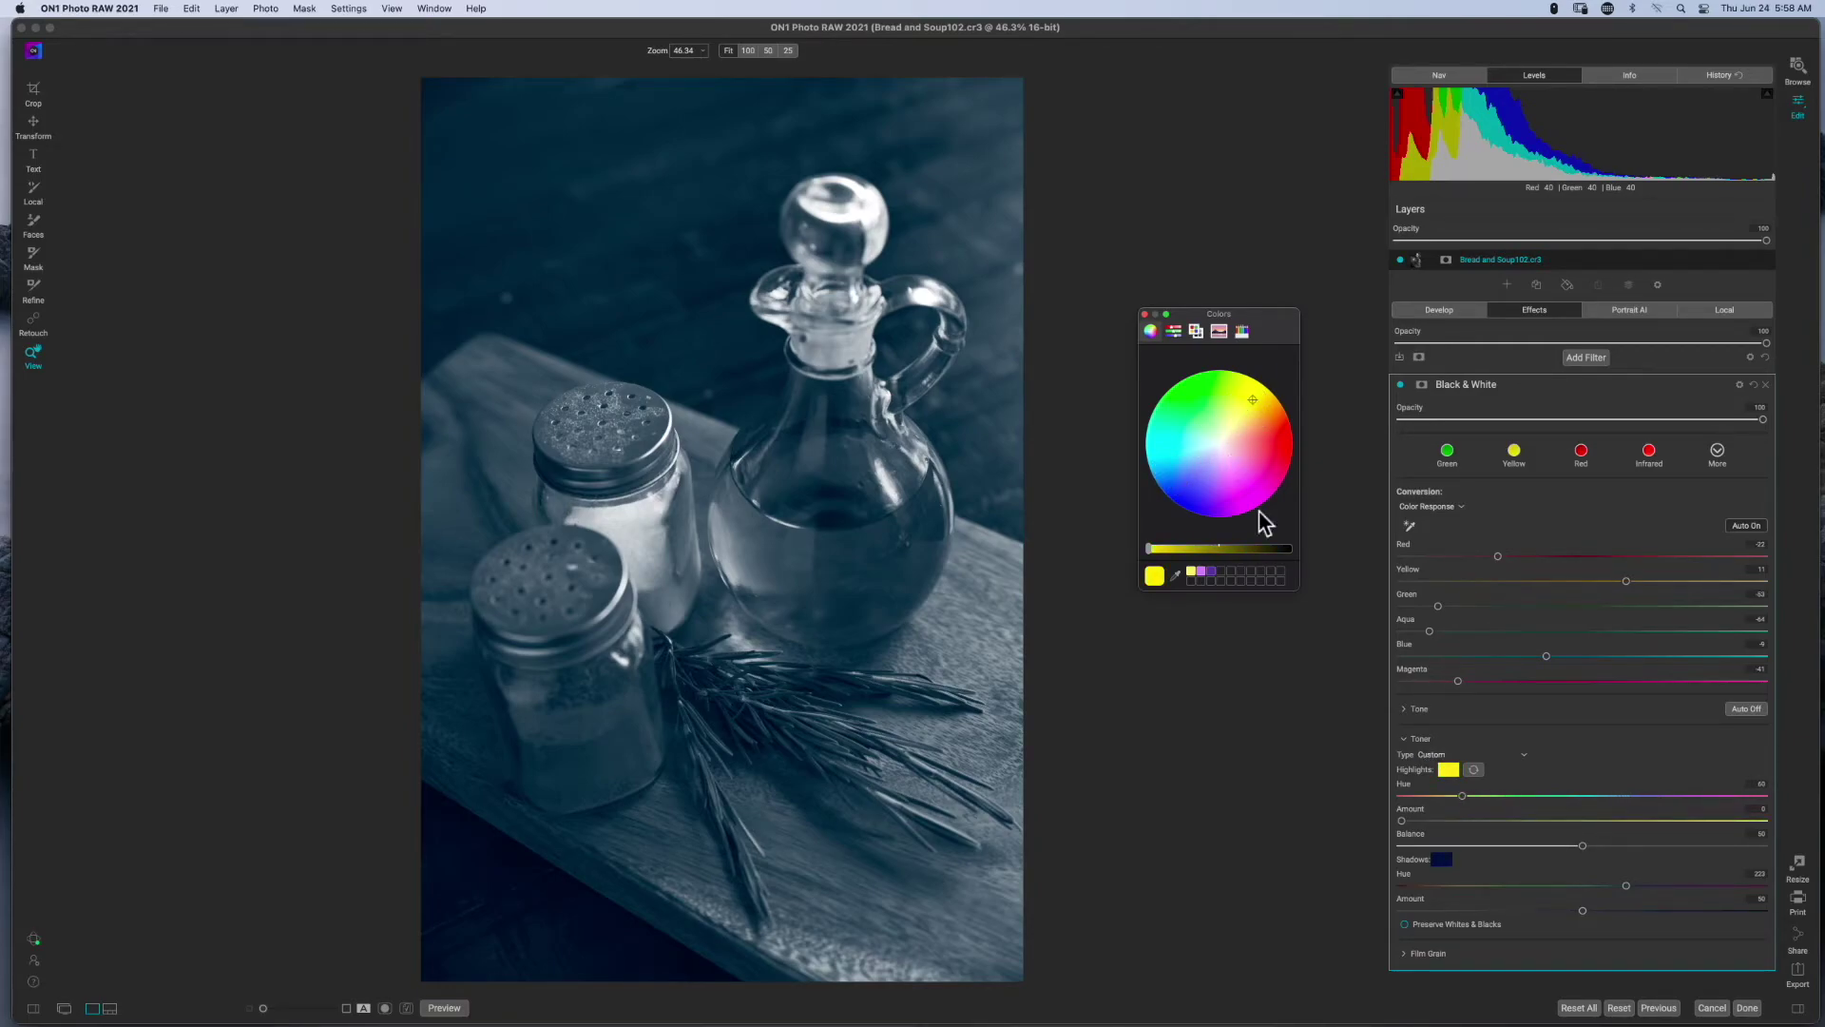
{"action": "left_click", "coordinate": [1147, 315]}
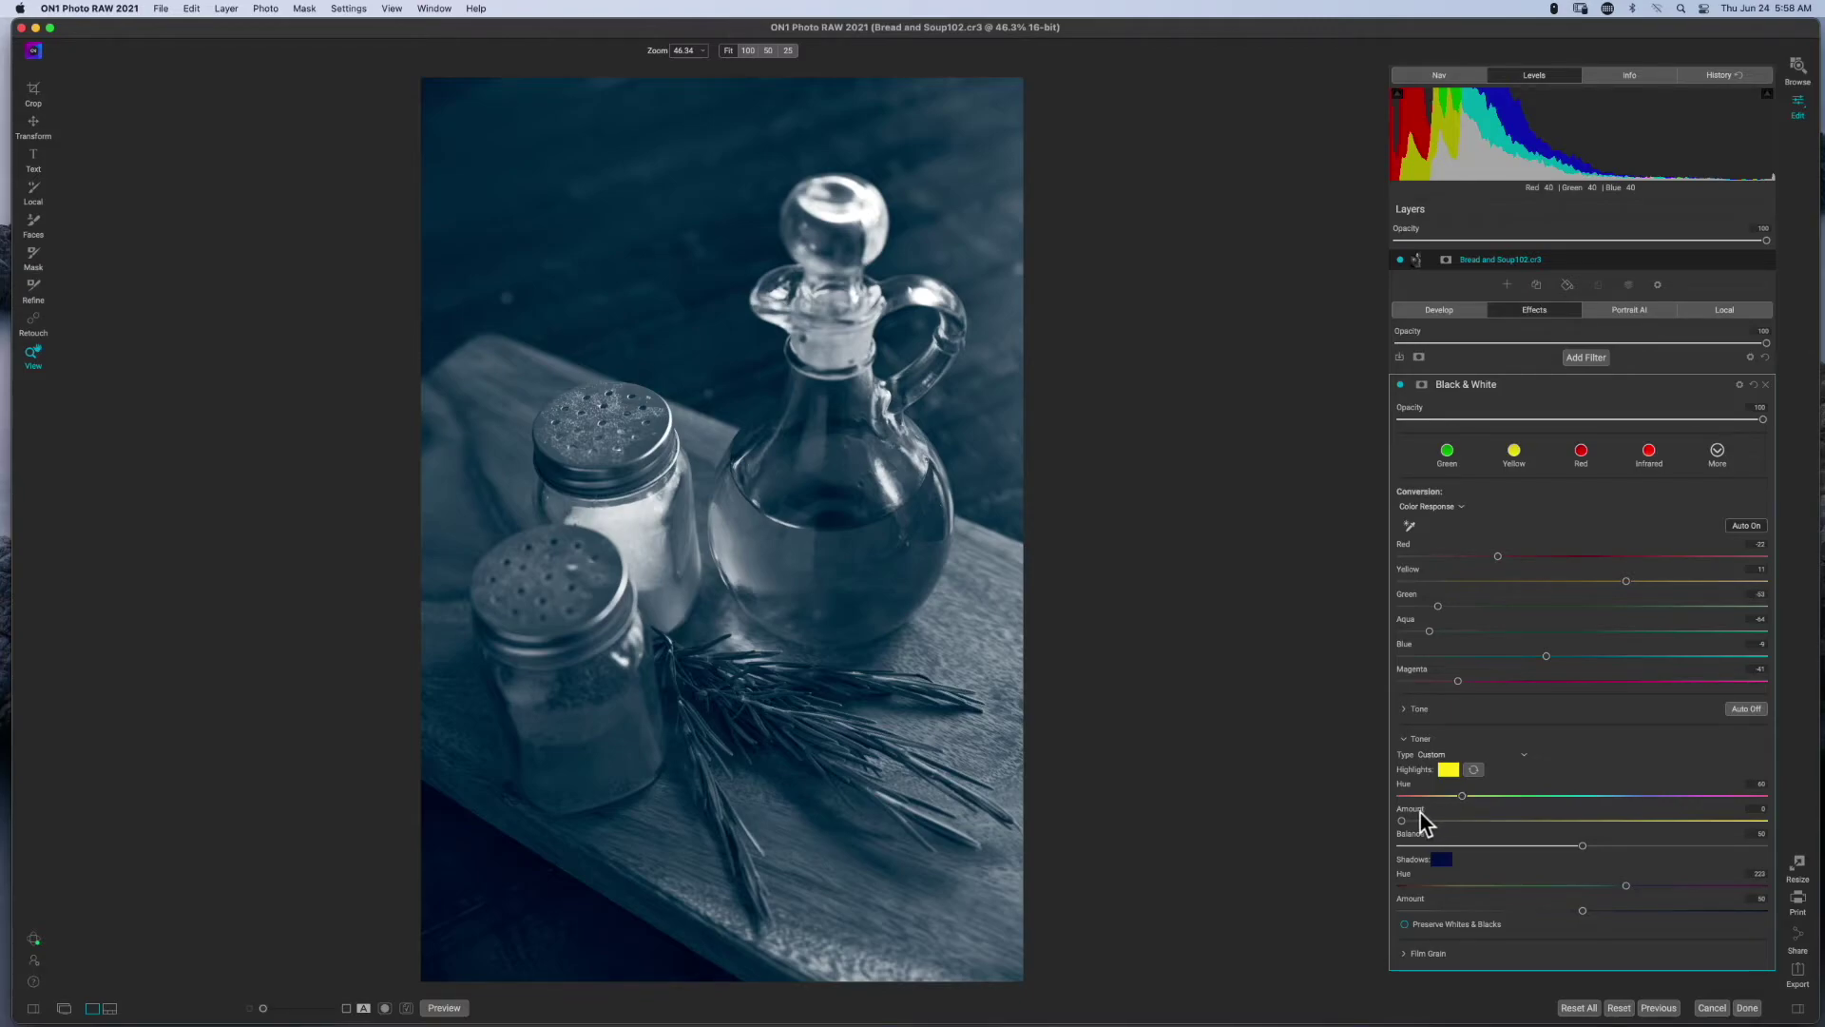
Step: Raise the toner Highlights Amount slider to warm the yellow highlights
{"action": "left_click_drag", "start_coordinate": [1400, 823], "coordinate": [1506, 823]}
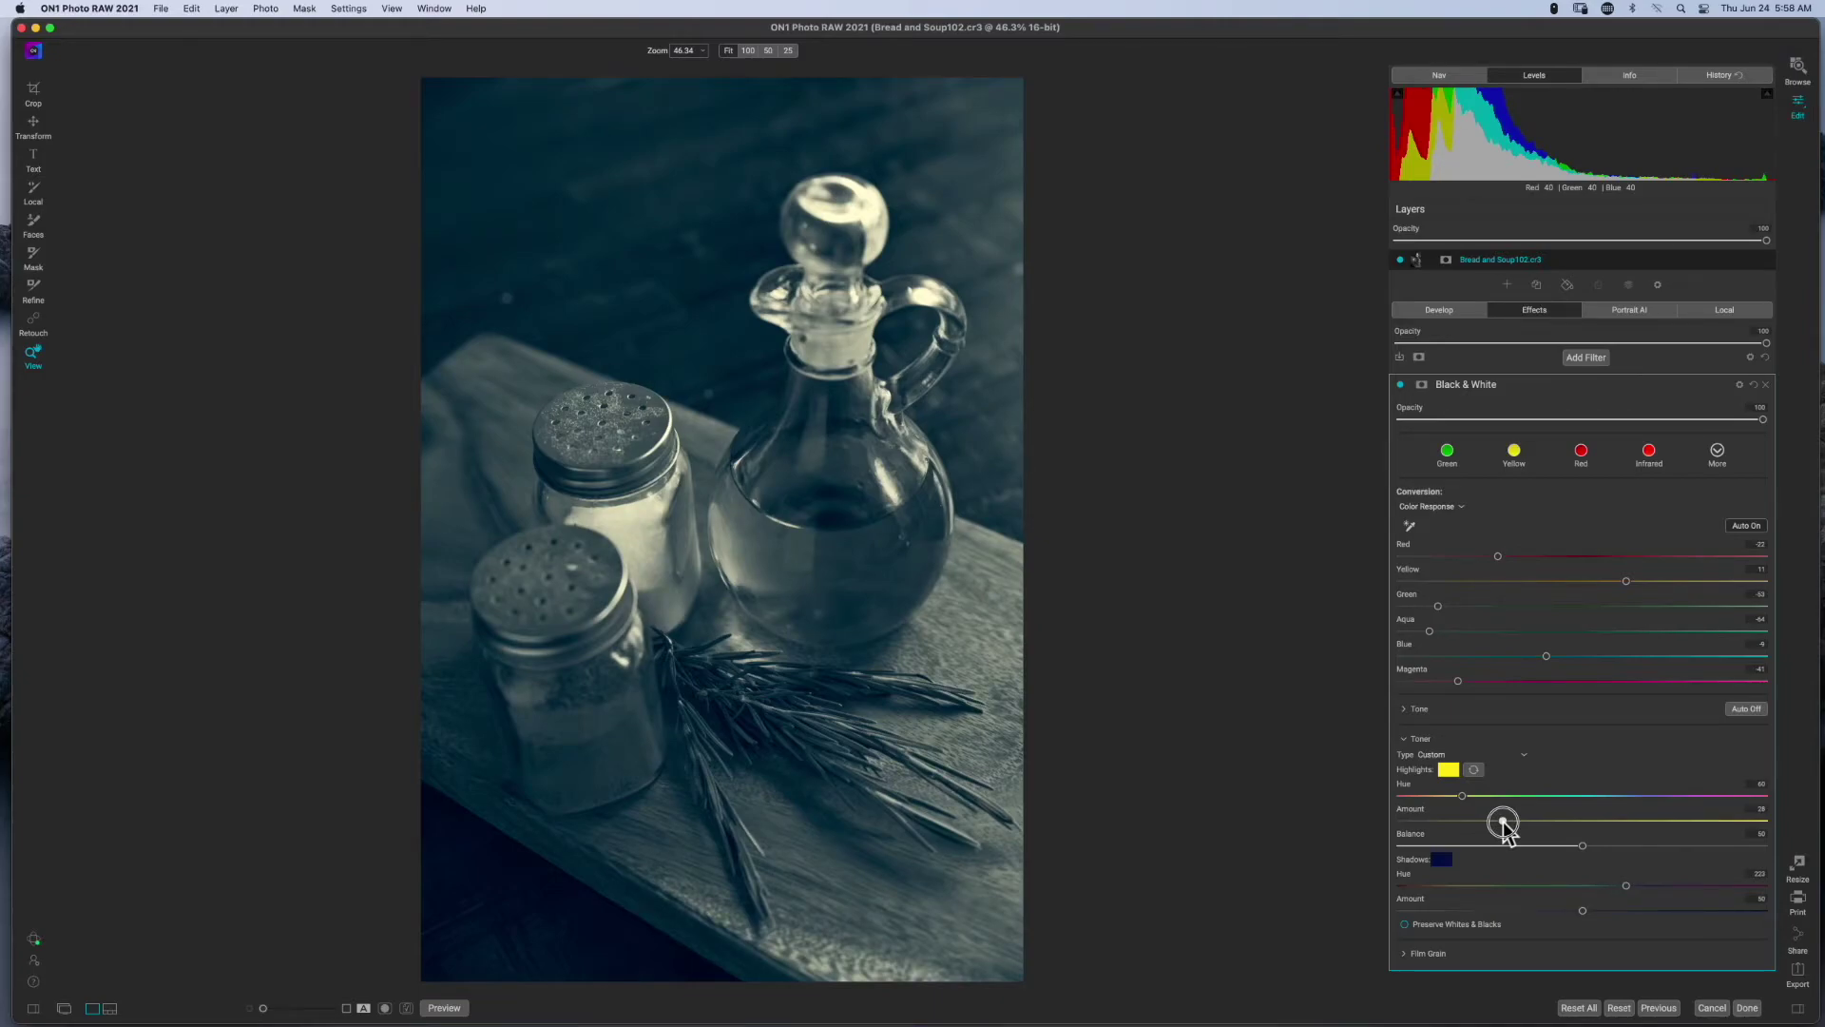
{"action": "left_click_drag", "start_coordinate": [1505, 823], "coordinate": [1531, 823]}
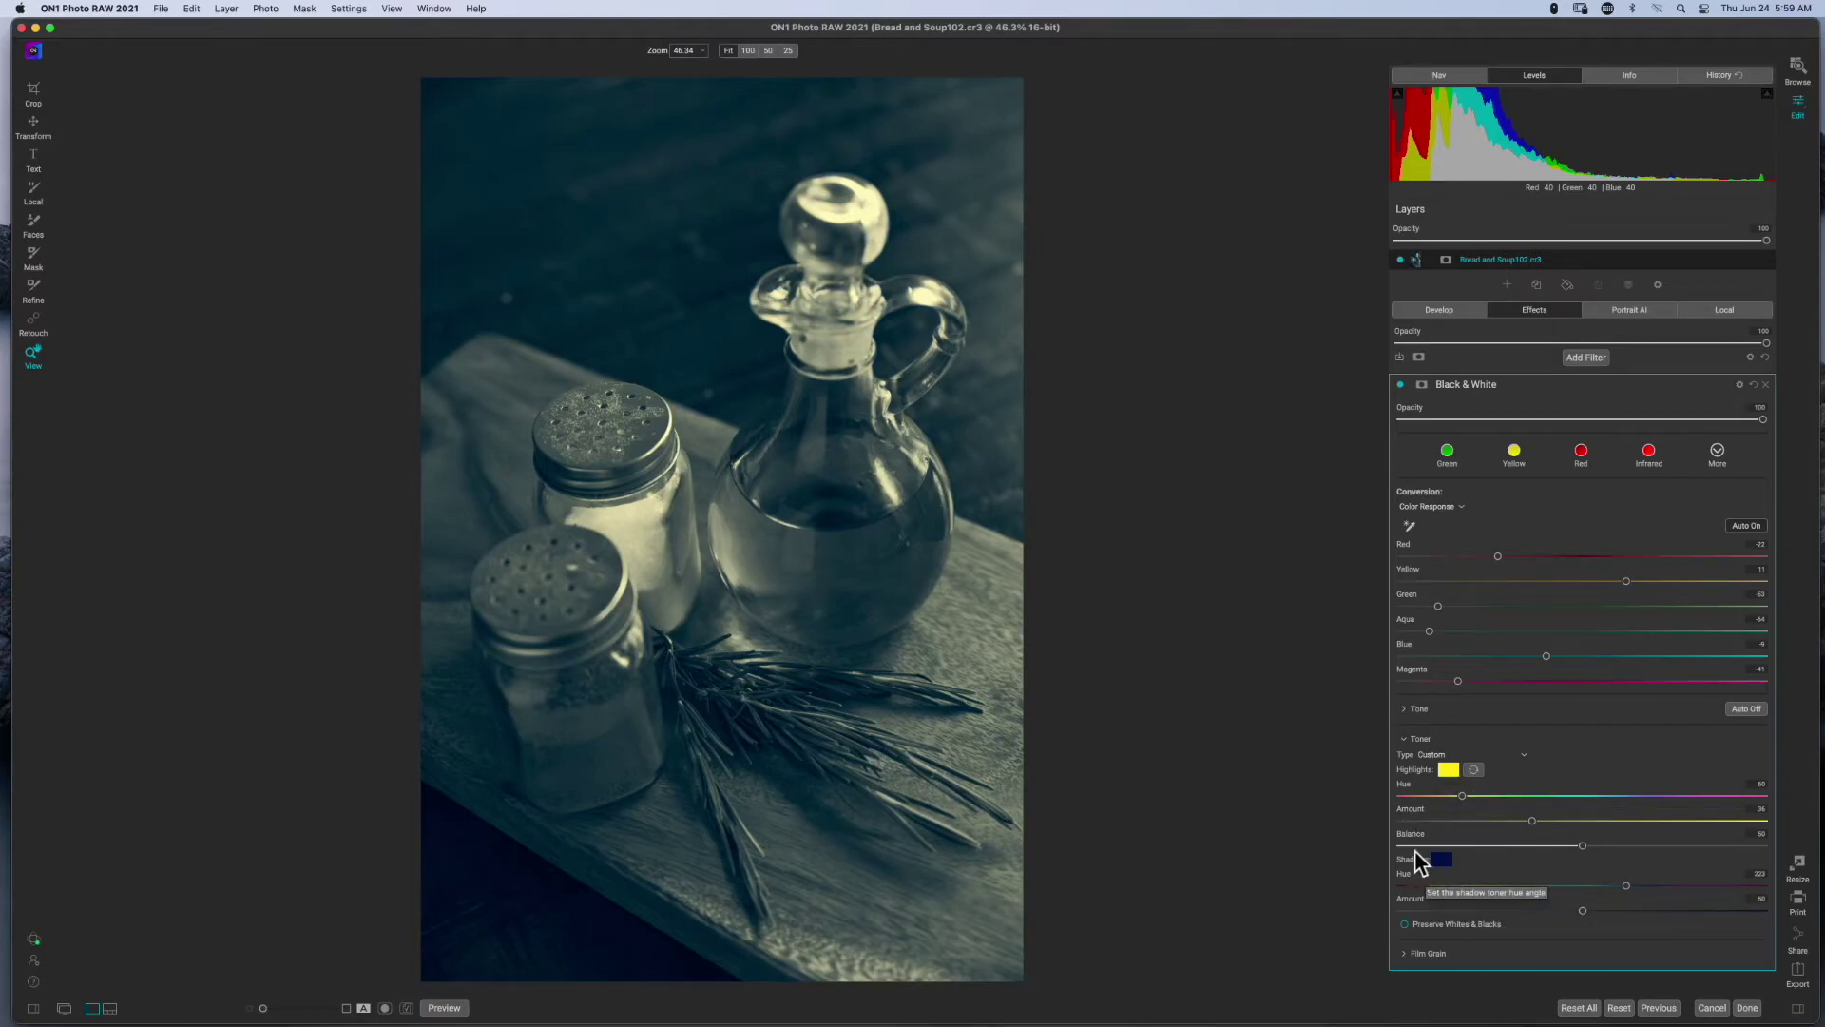
Step: Try the toner Balance at 25, then settle on 75
{"action": "left_click_drag", "start_coordinate": [1582, 846], "coordinate": [1492, 846]}
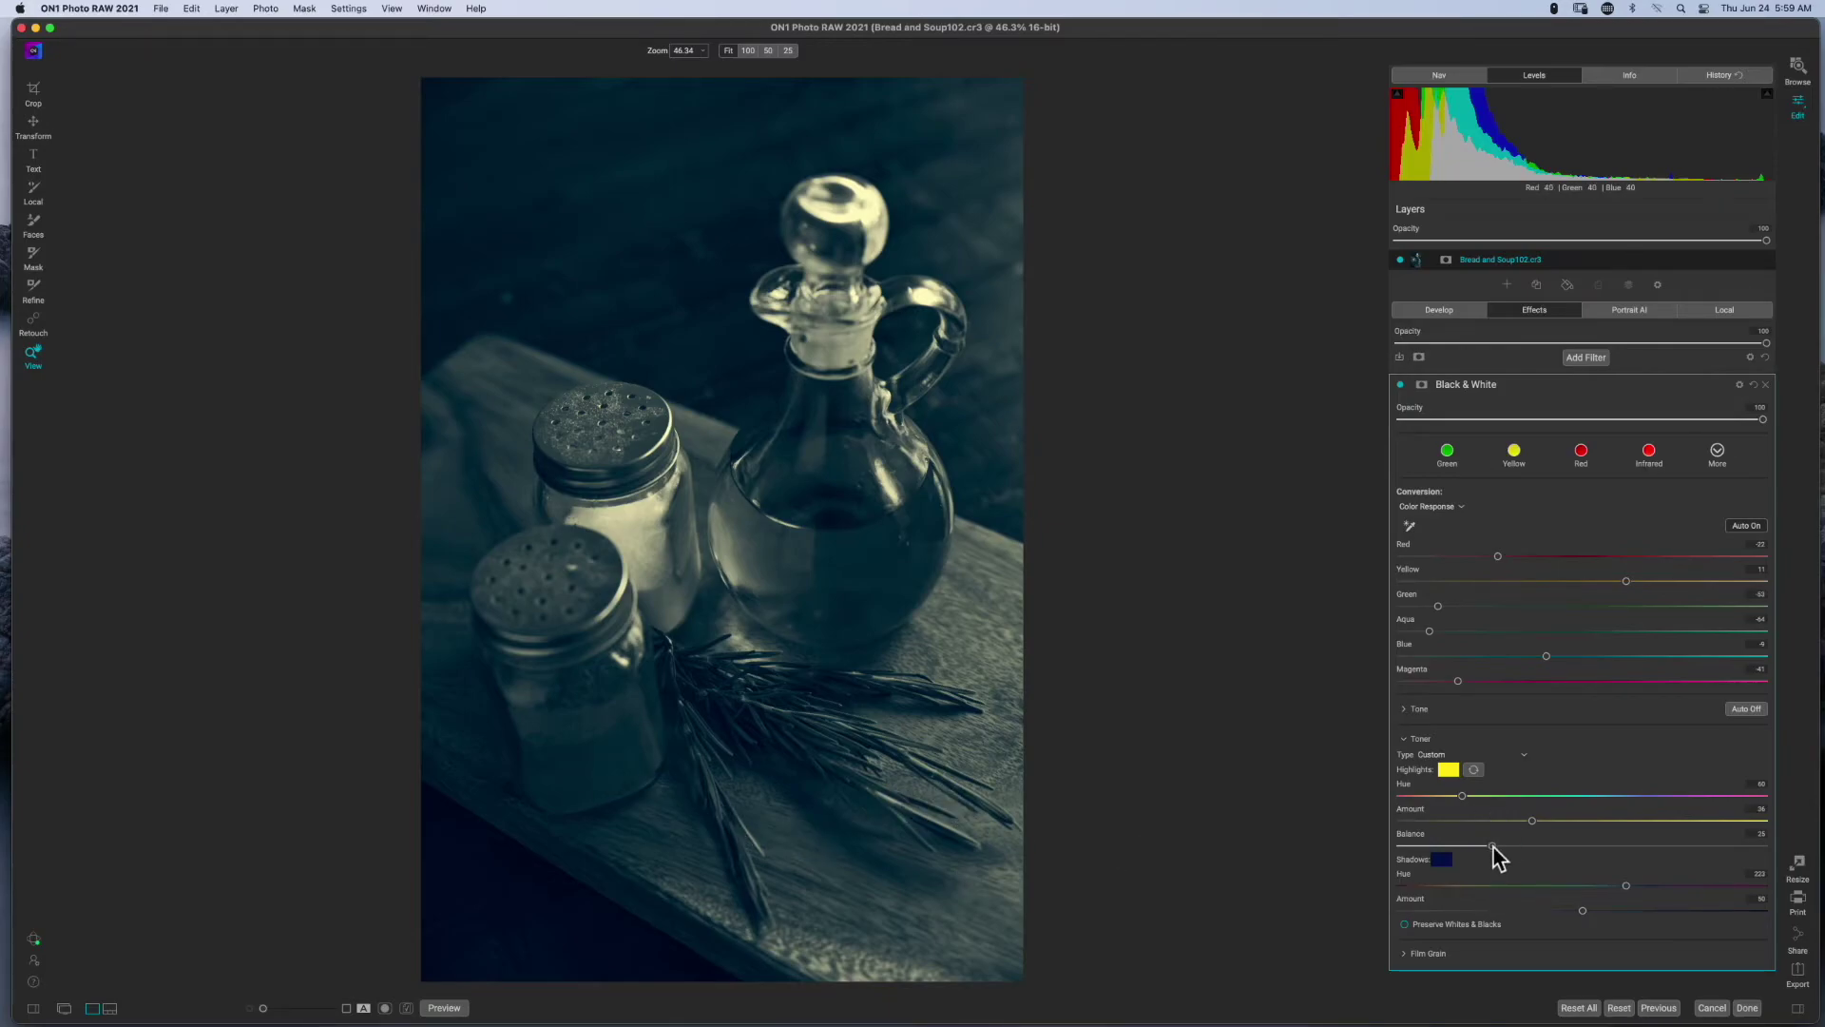
{"action": "left_click_drag", "start_coordinate": [1493, 846], "coordinate": [1672, 846]}
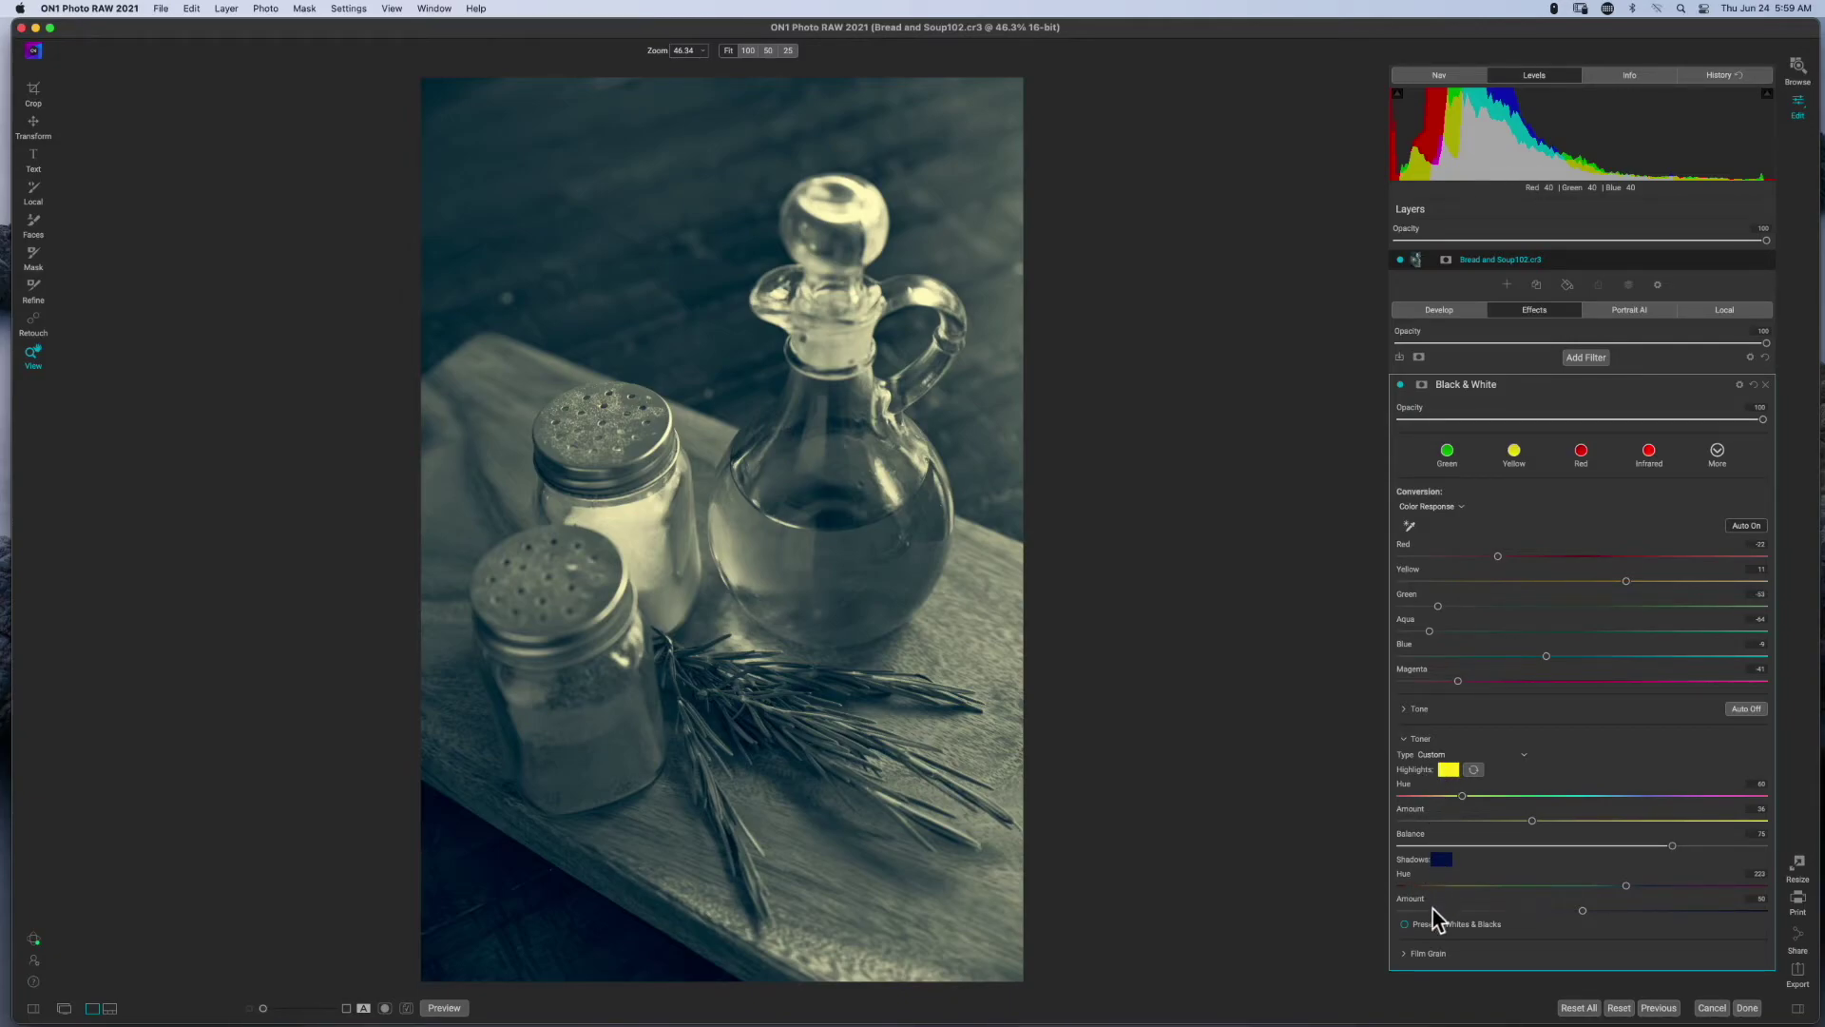
Step: Compare reversed toning colours, then swap back to yellow highlights with Balance at maximum
{"action": "left_click", "coordinate": [1474, 770]}
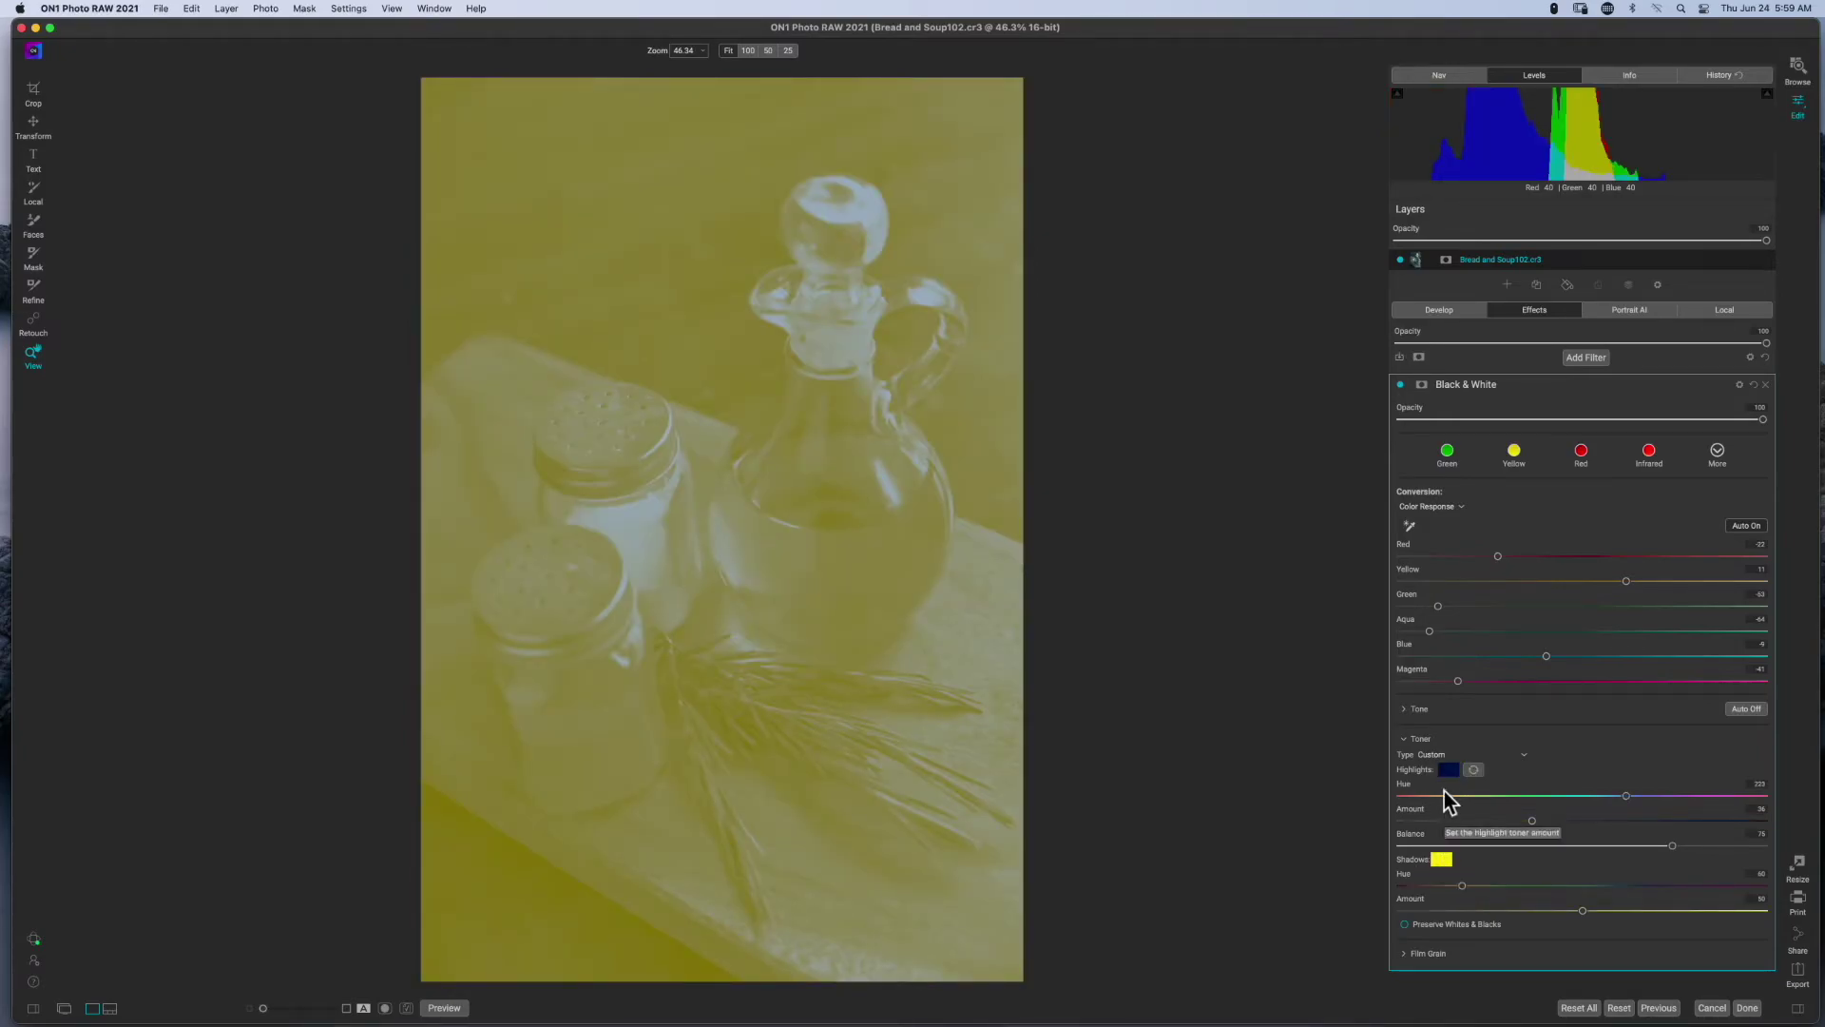
{"action": "left_click_drag", "start_coordinate": [1671, 846], "coordinate": [1762, 849]}
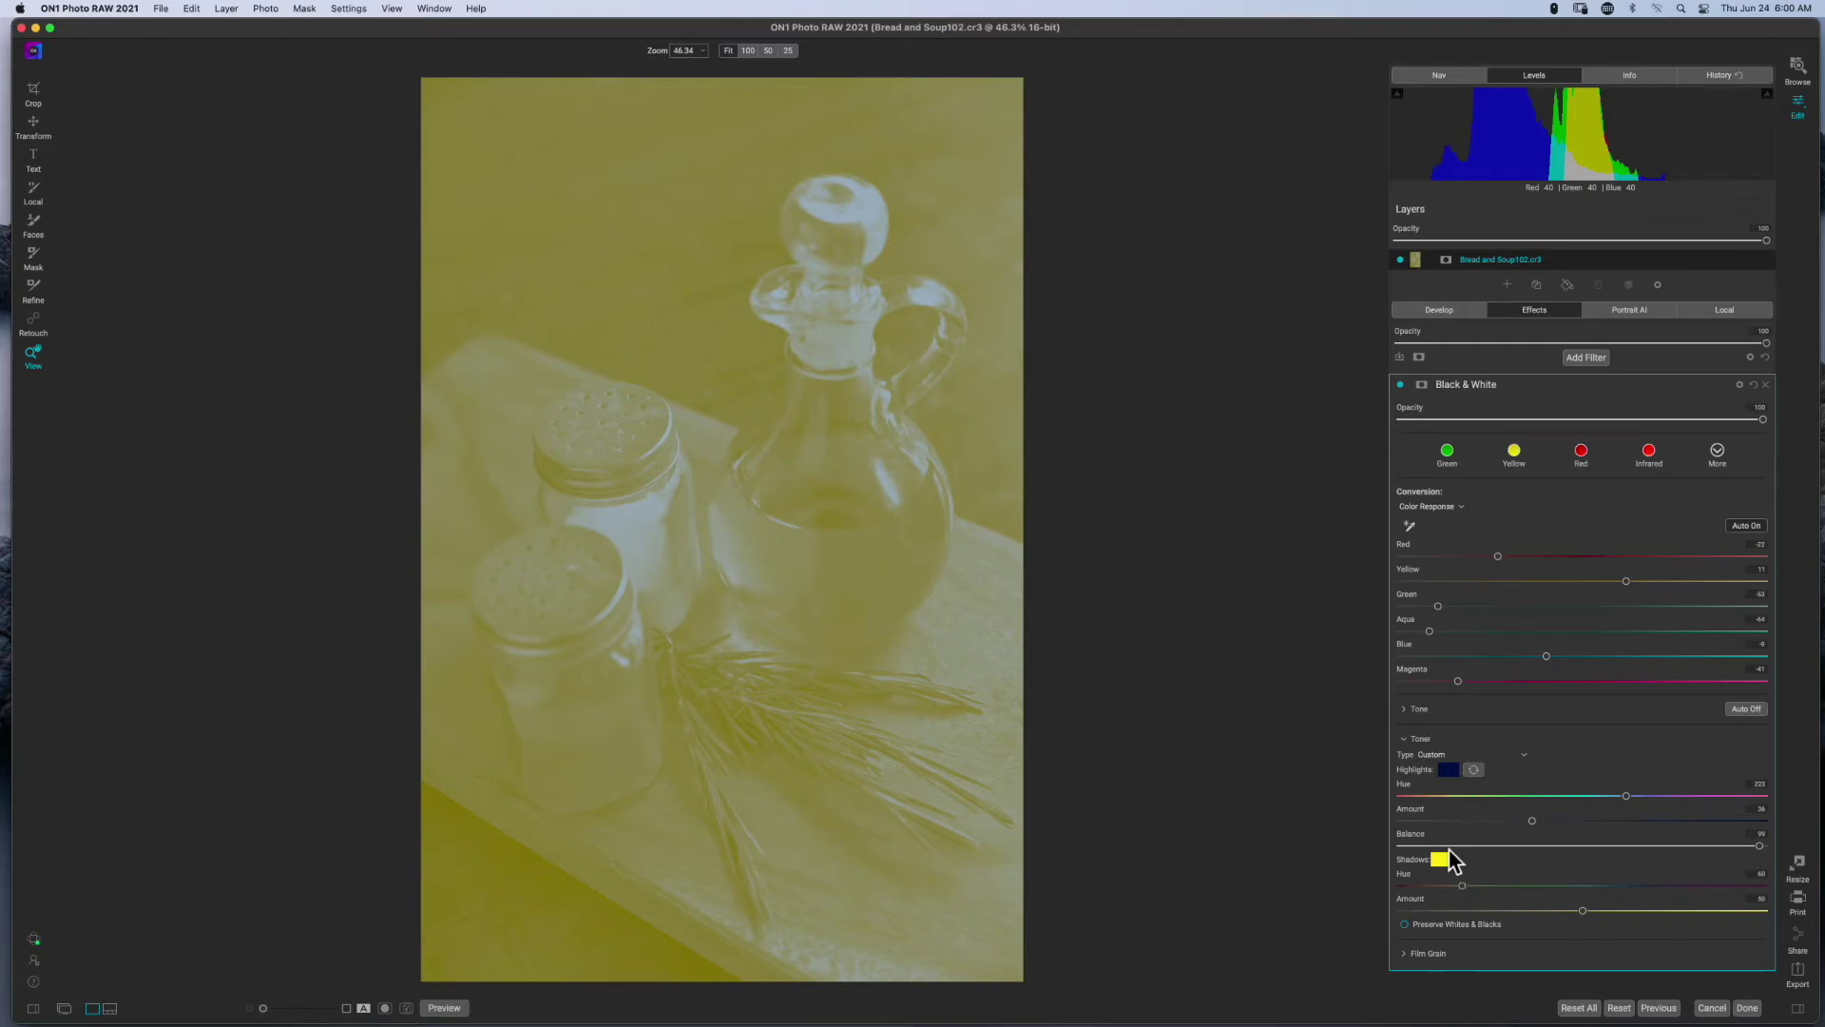
{"action": "left_click", "coordinate": [1474, 770]}
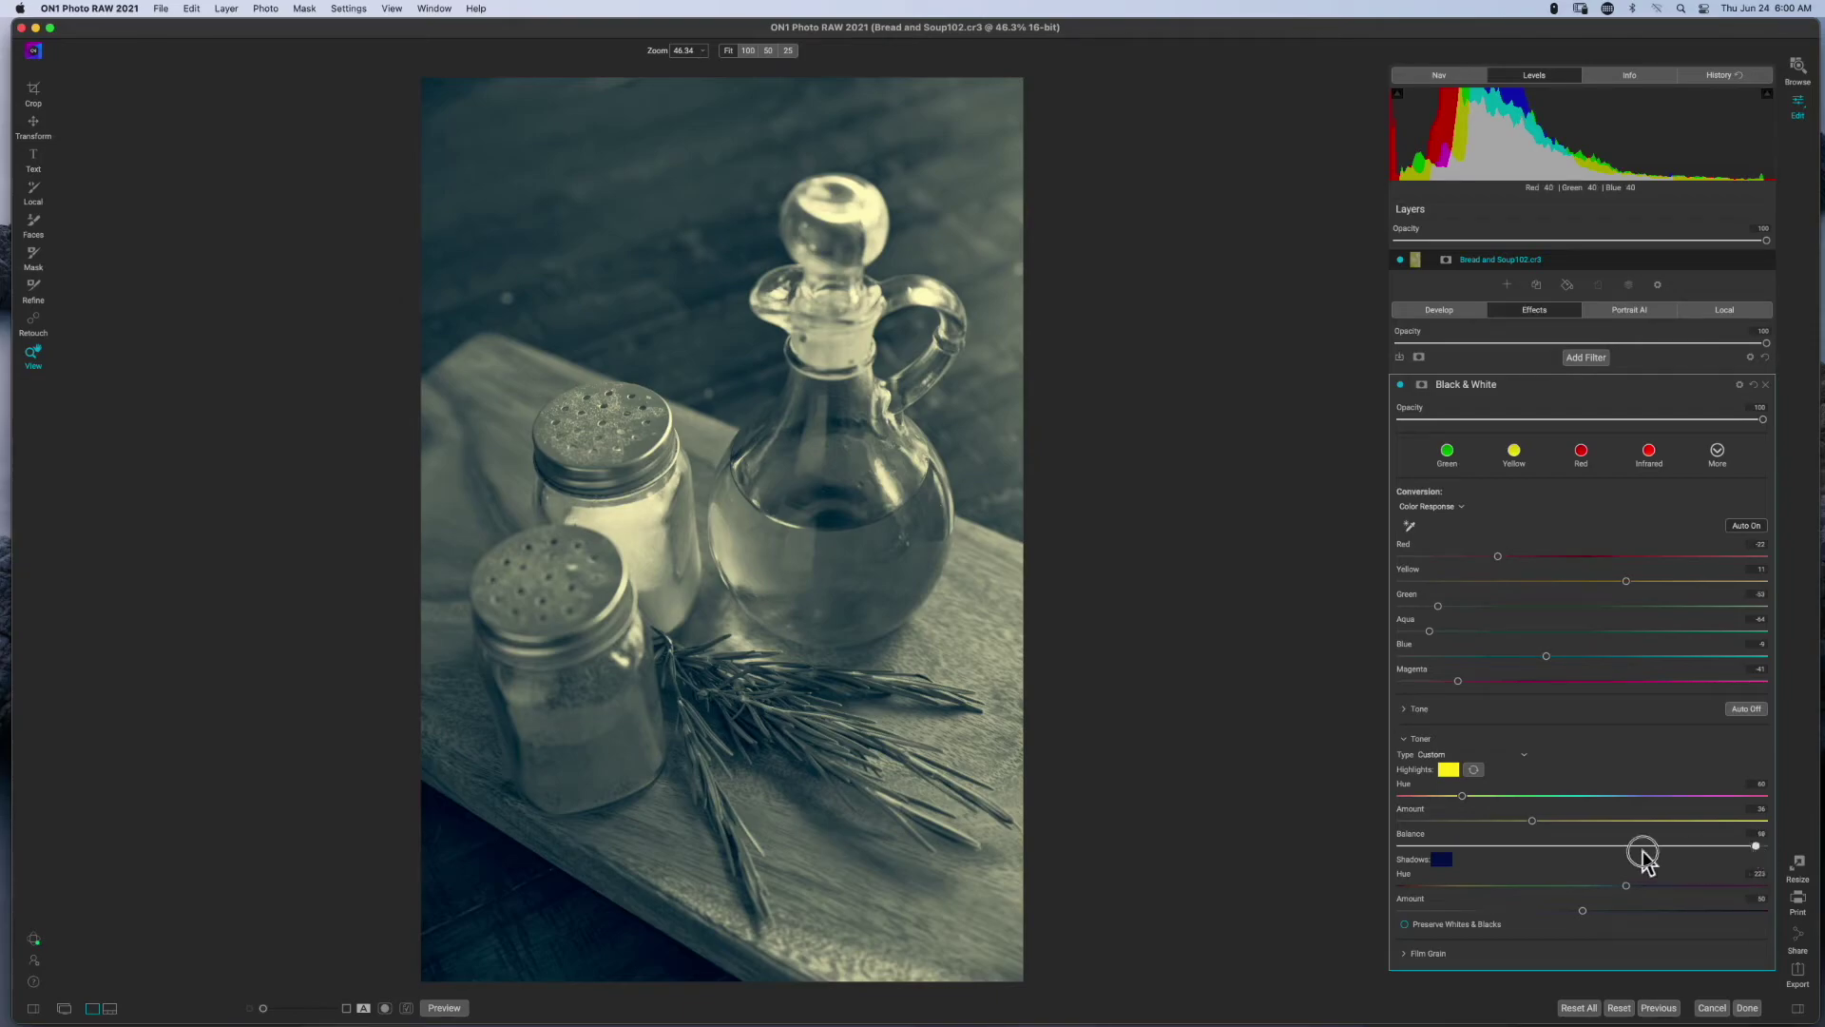
Step: Pull the toner Balance back from the far right to just above the middle
{"action": "mouse_move", "coordinate": [1642, 851]}
{"action": "left_mouse_down"}
{"action": "mouse_move", "coordinate": [1540, 844]}
{"action": "mouse_move", "coordinate": [1634, 853]}
{"action": "left_mouse_up"}
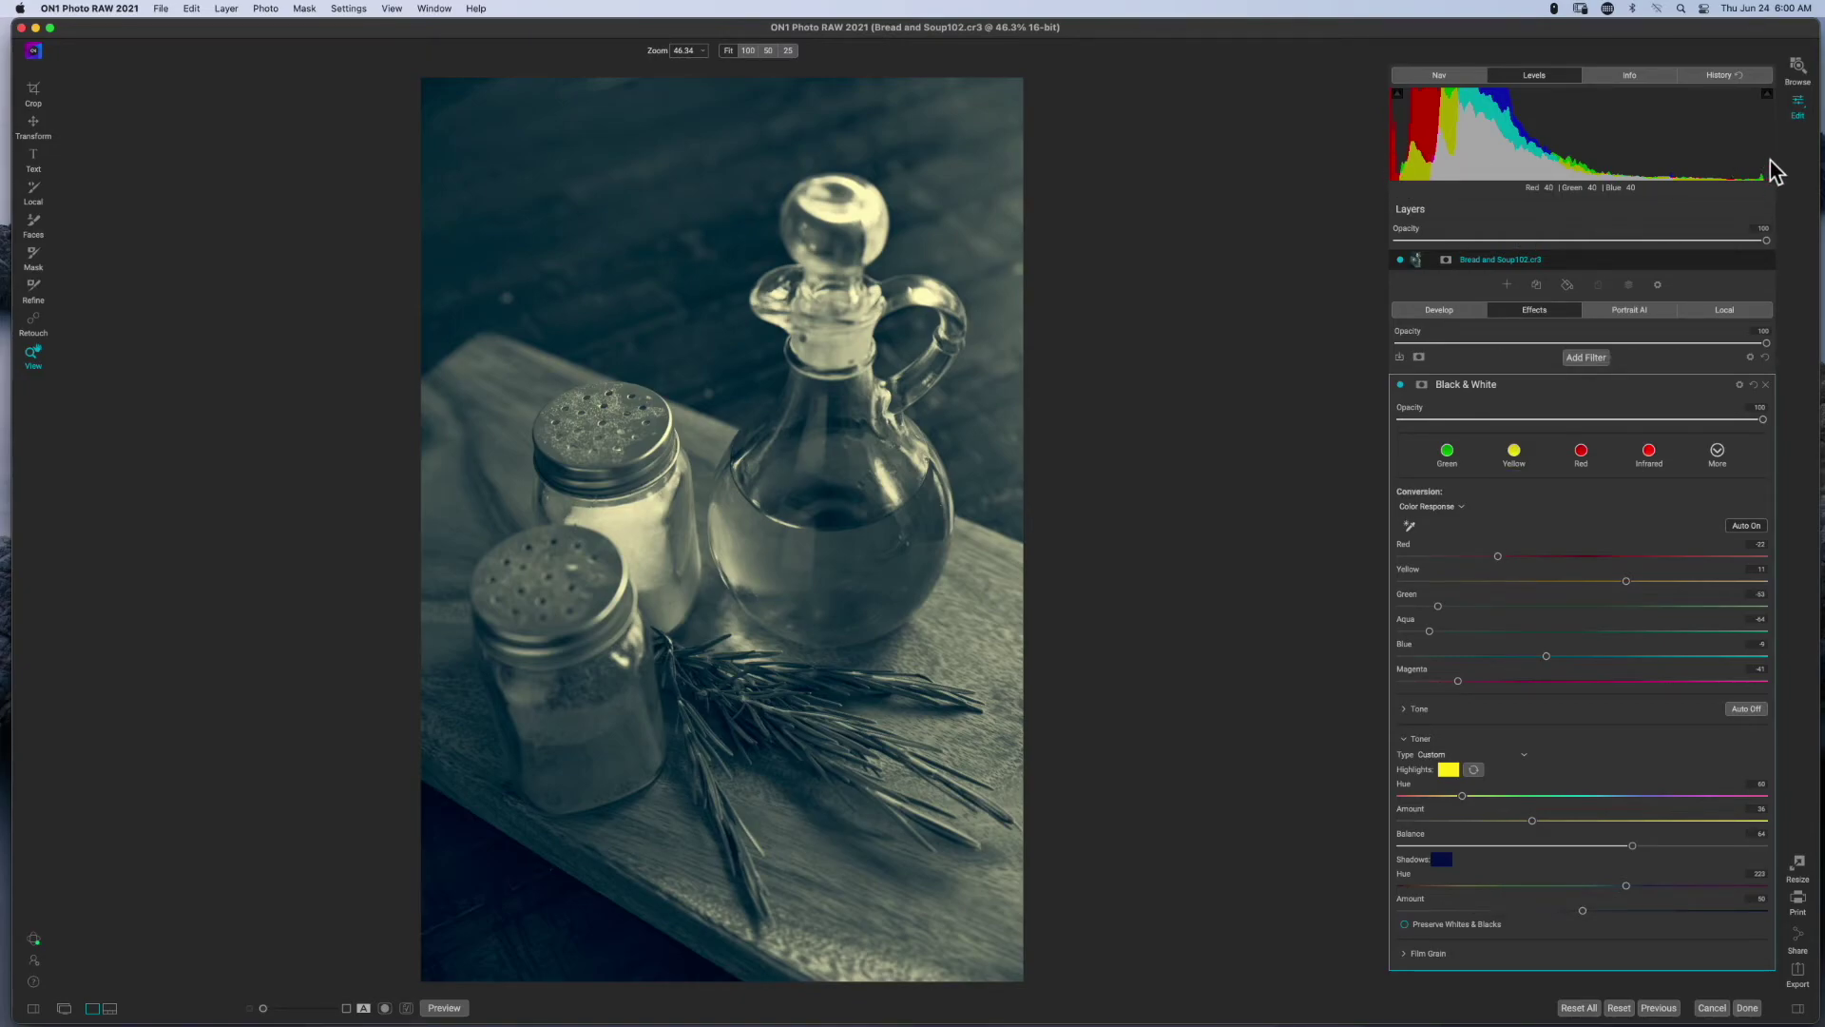
Step: Enable Preserve Whites & Blacks, compare it off, then re-enable it
{"action": "left_click", "coordinate": [1404, 925]}
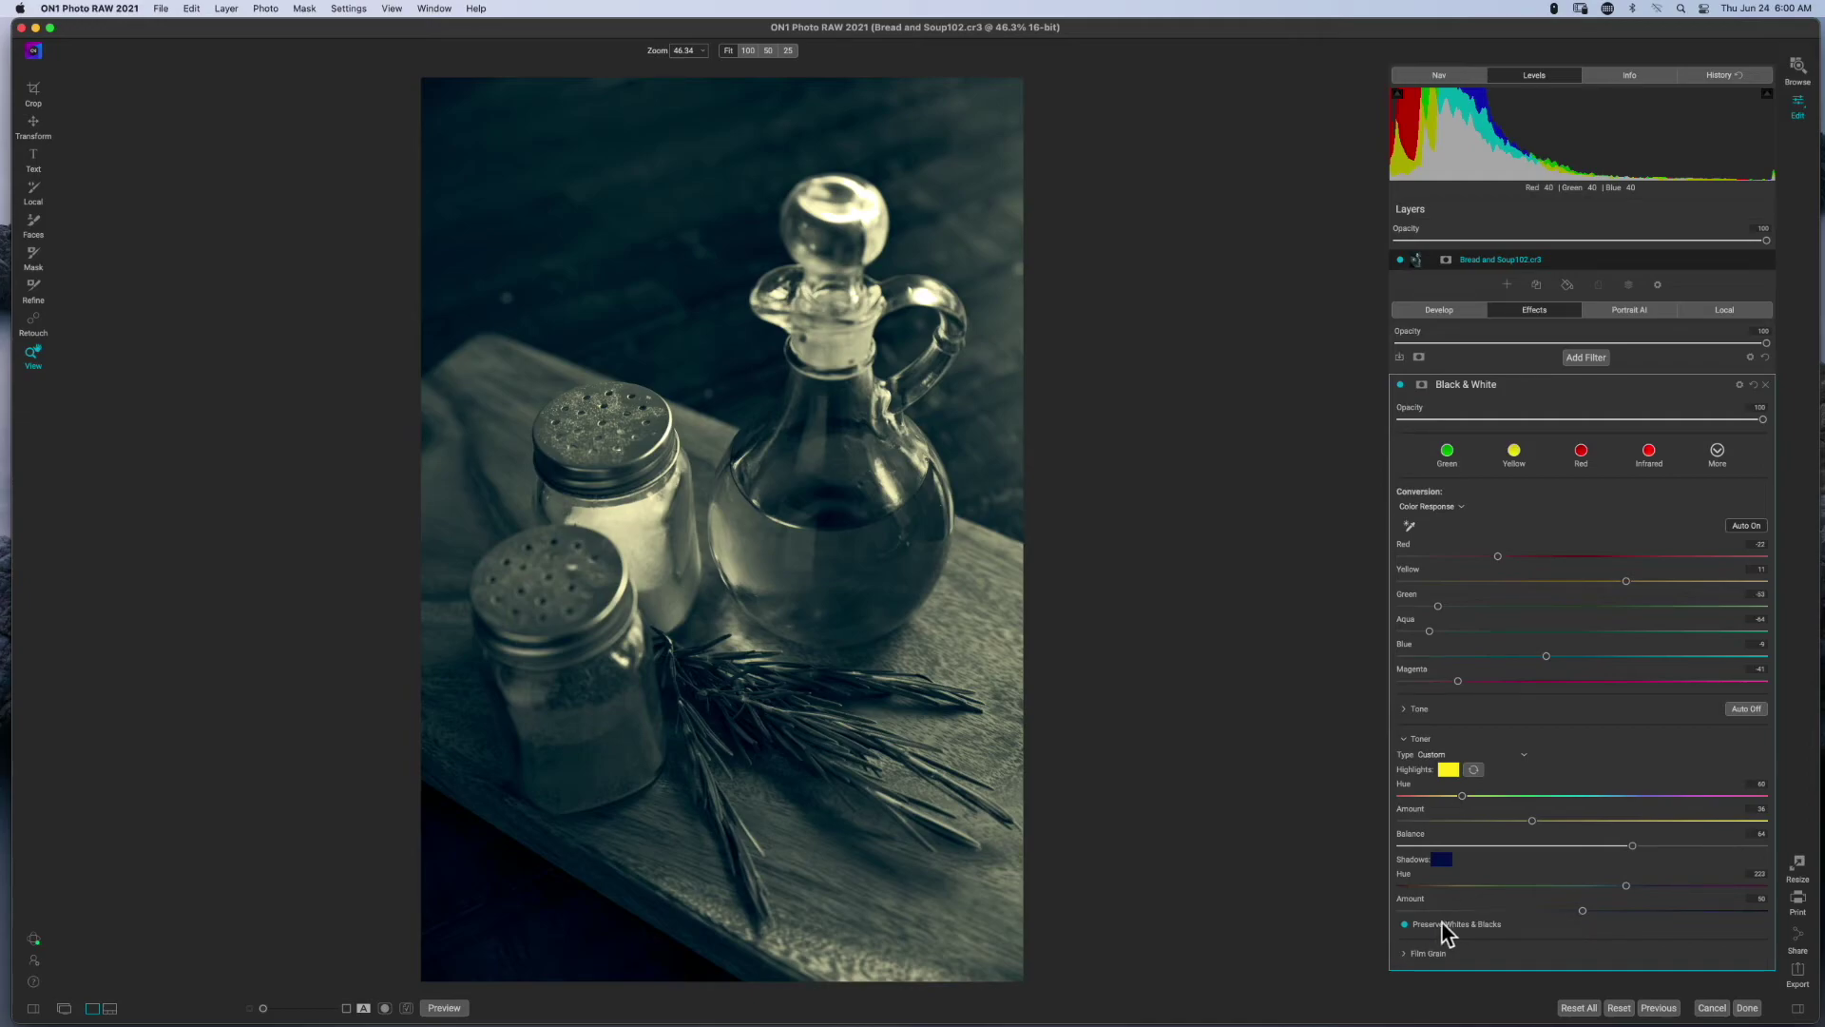
{"action": "left_click", "coordinate": [1404, 924]}
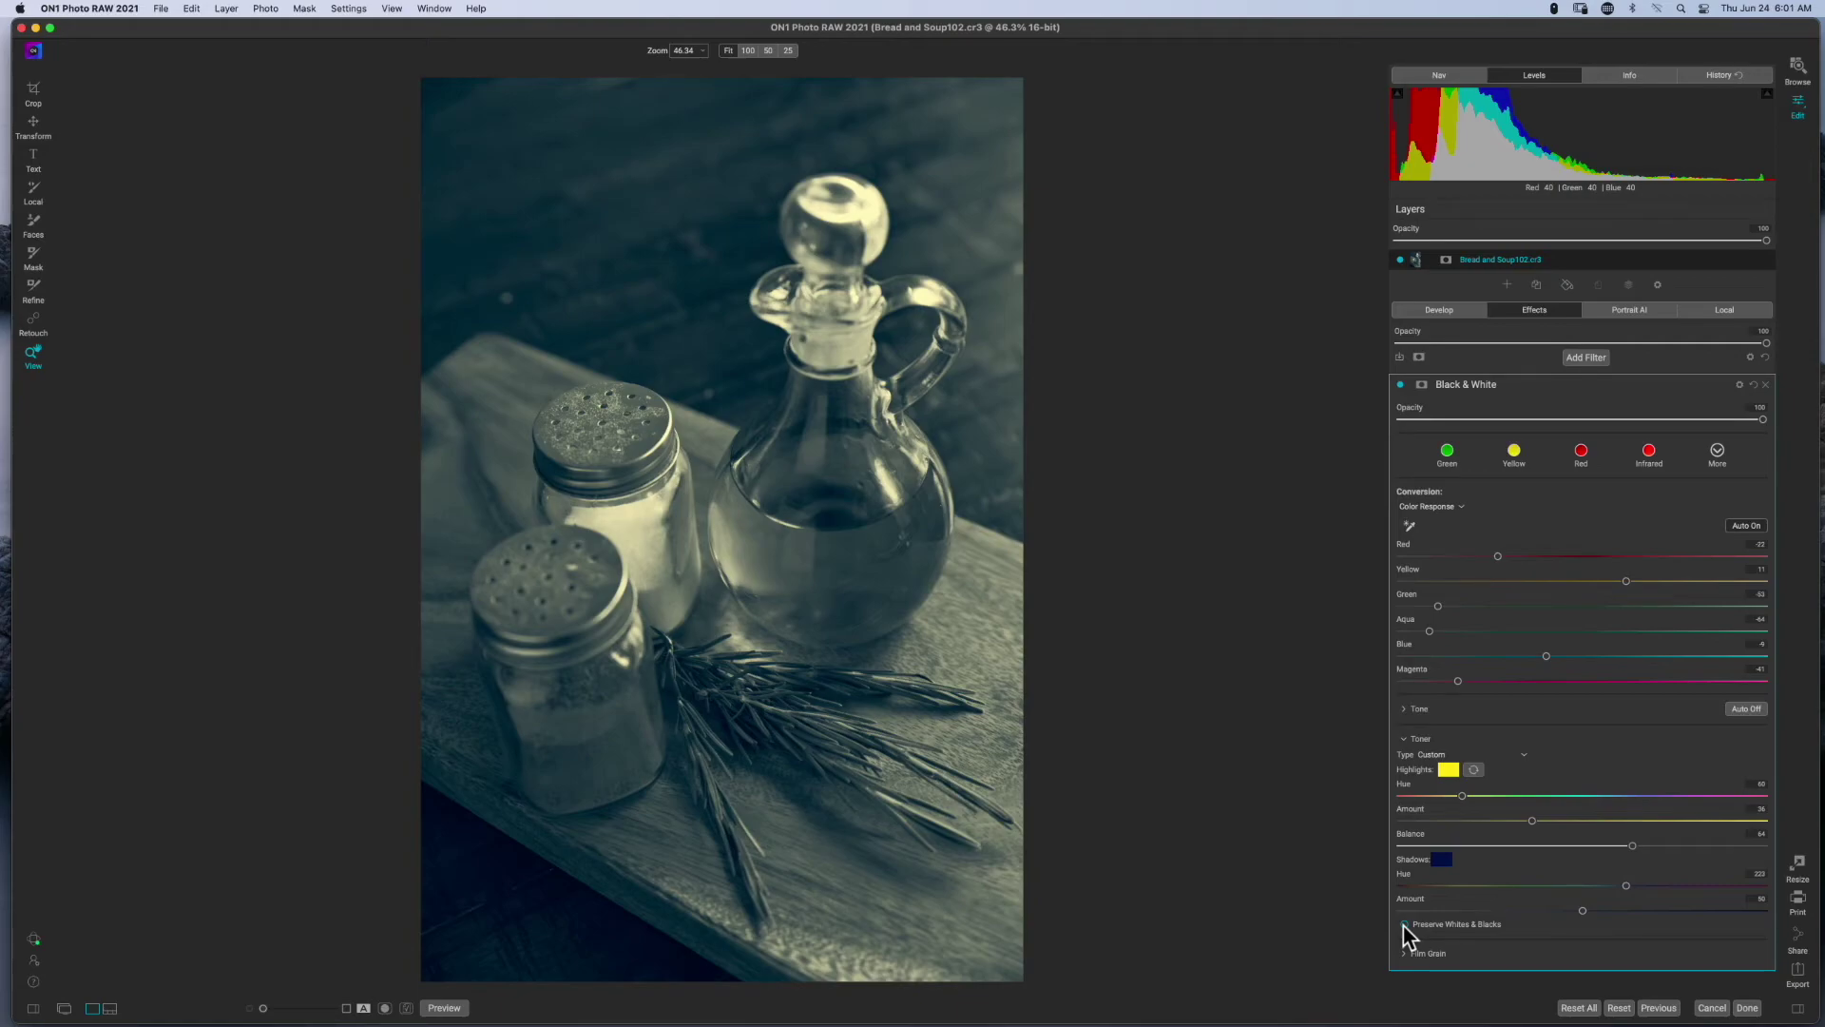
{"action": "left_click", "coordinate": [1404, 924]}
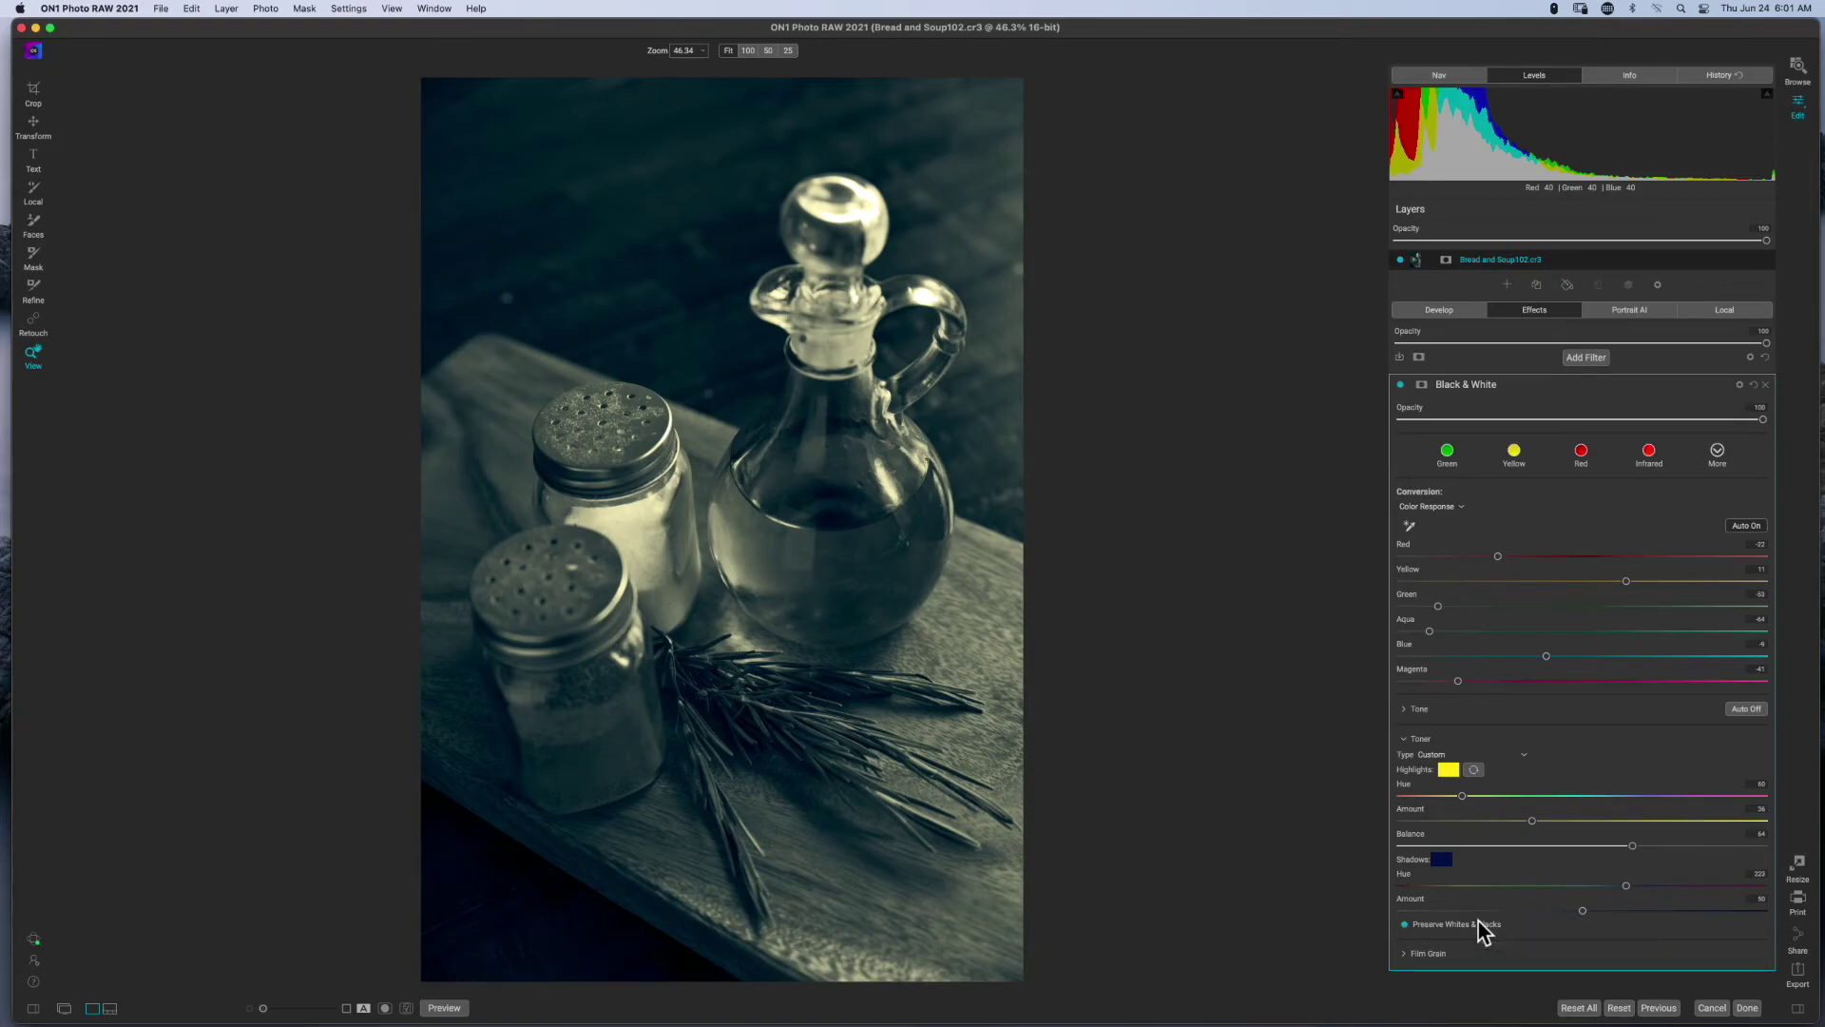
Step: Collapse the Toner section and expand Film Grain, with film type still None
{"action": "left_click", "coordinate": [1403, 739]}
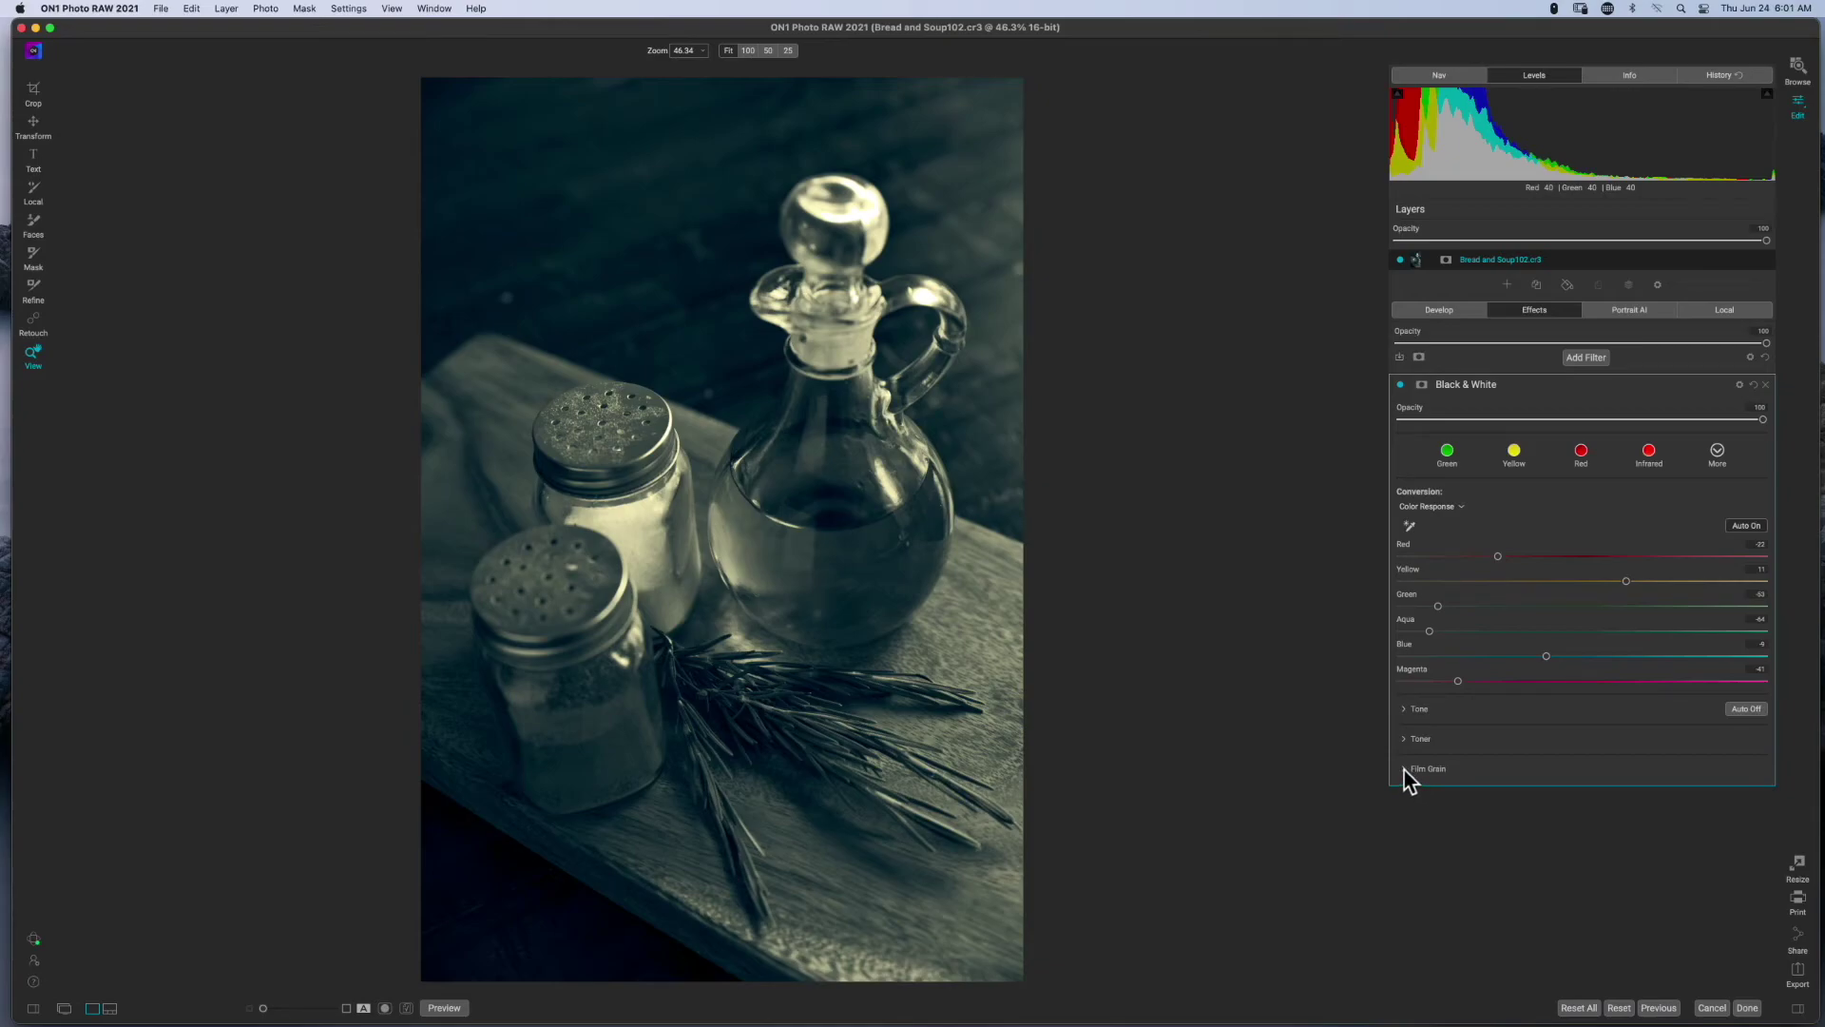
{"action": "left_click", "coordinate": [1405, 770]}
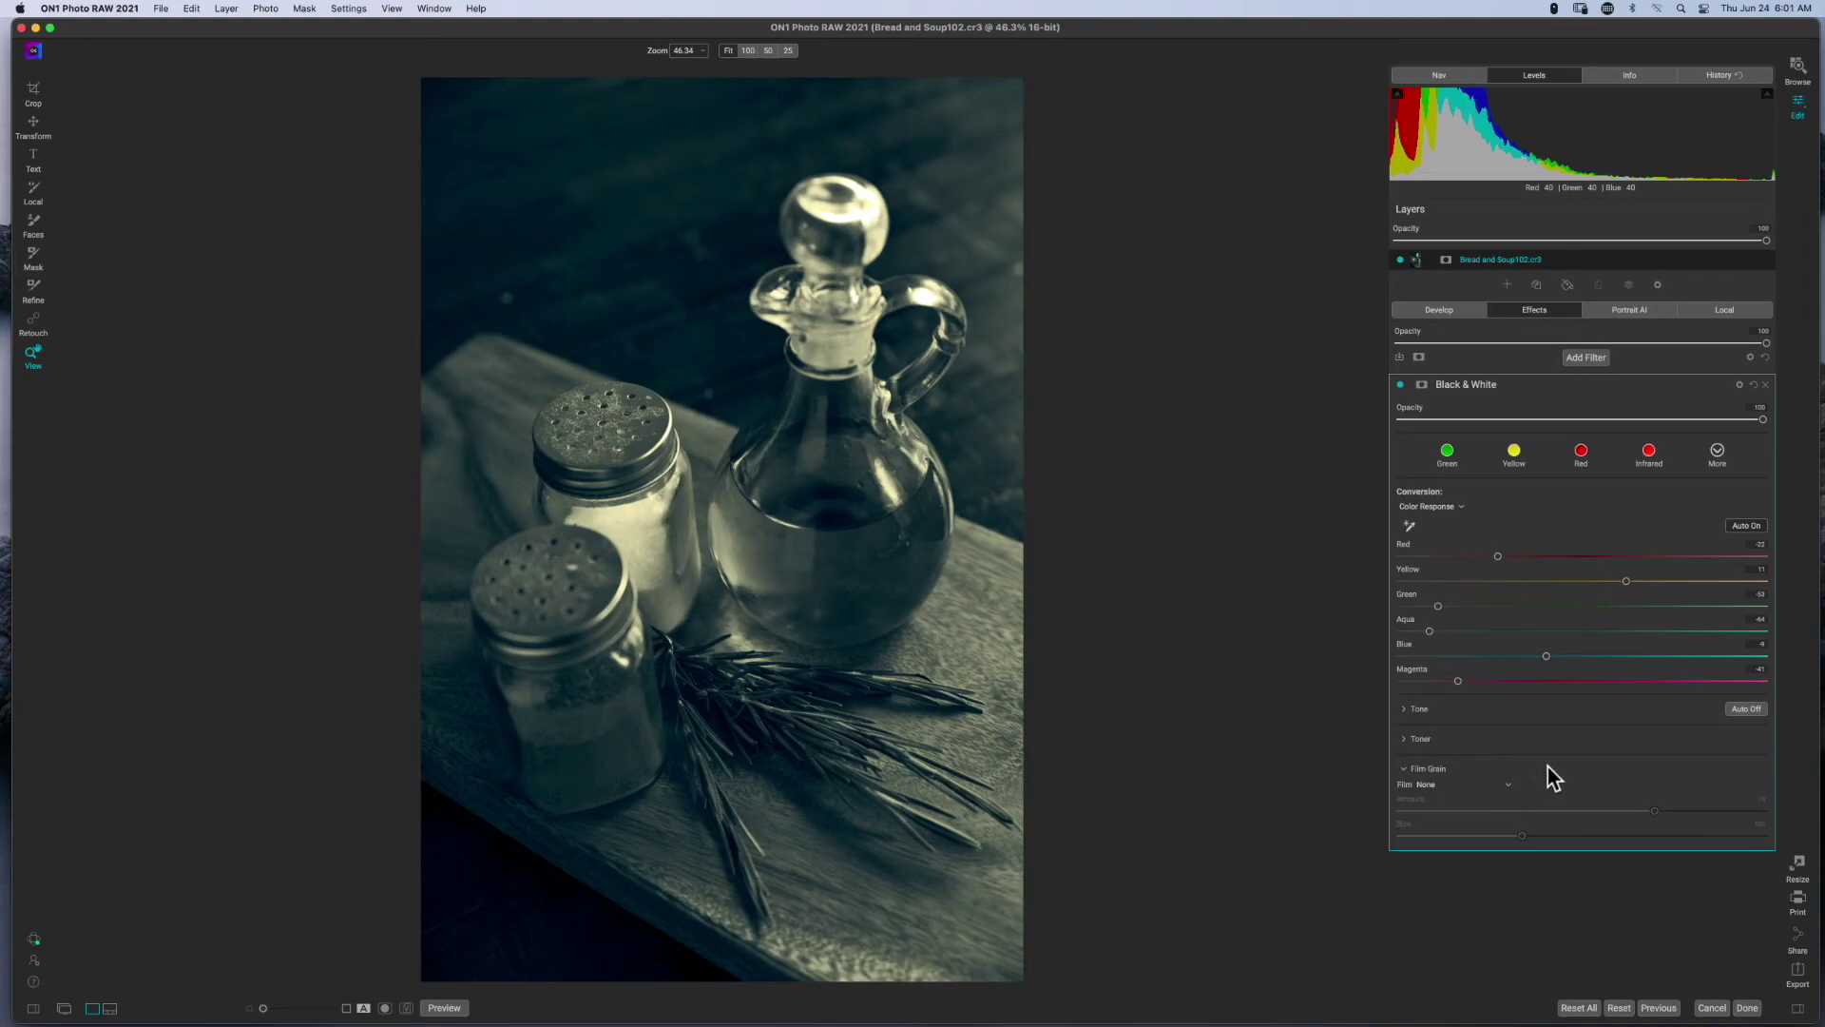
Step: Choose Ilford Delta 100 as the Film Grain film type
{"action": "left_click", "coordinate": [1507, 794]}
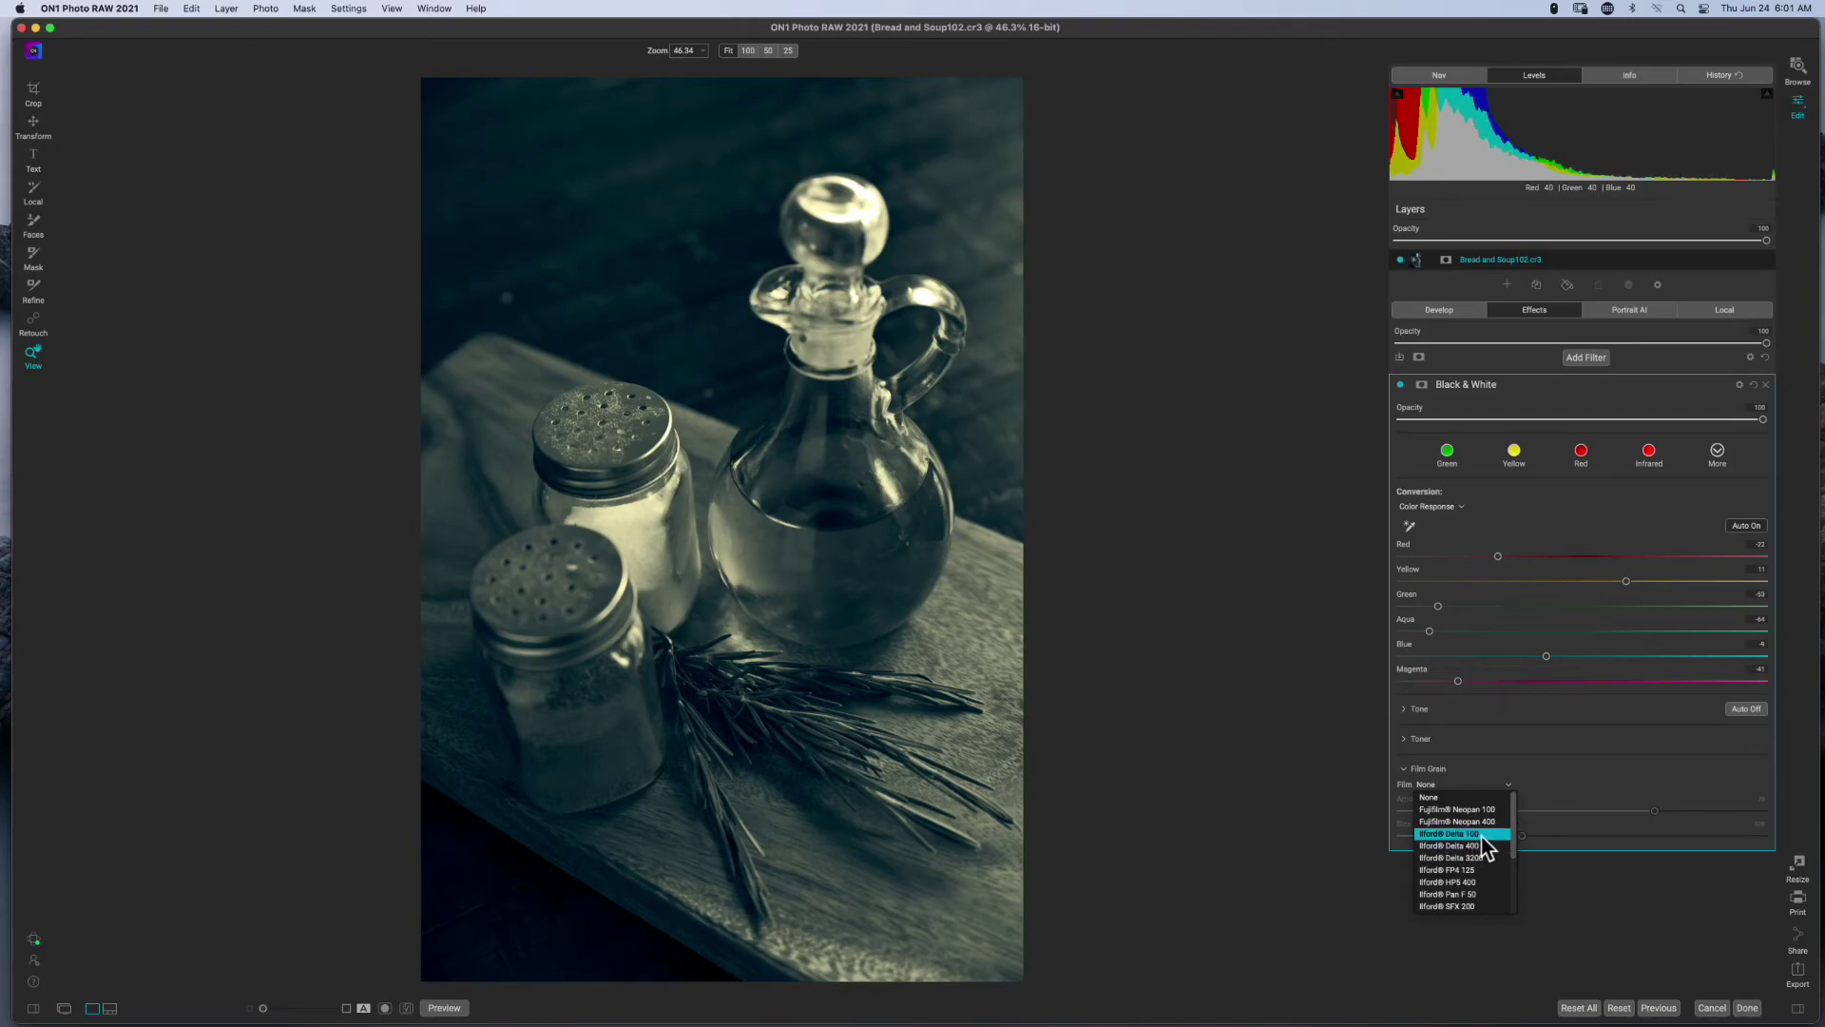
{"action": "left_click", "coordinate": [1484, 834]}
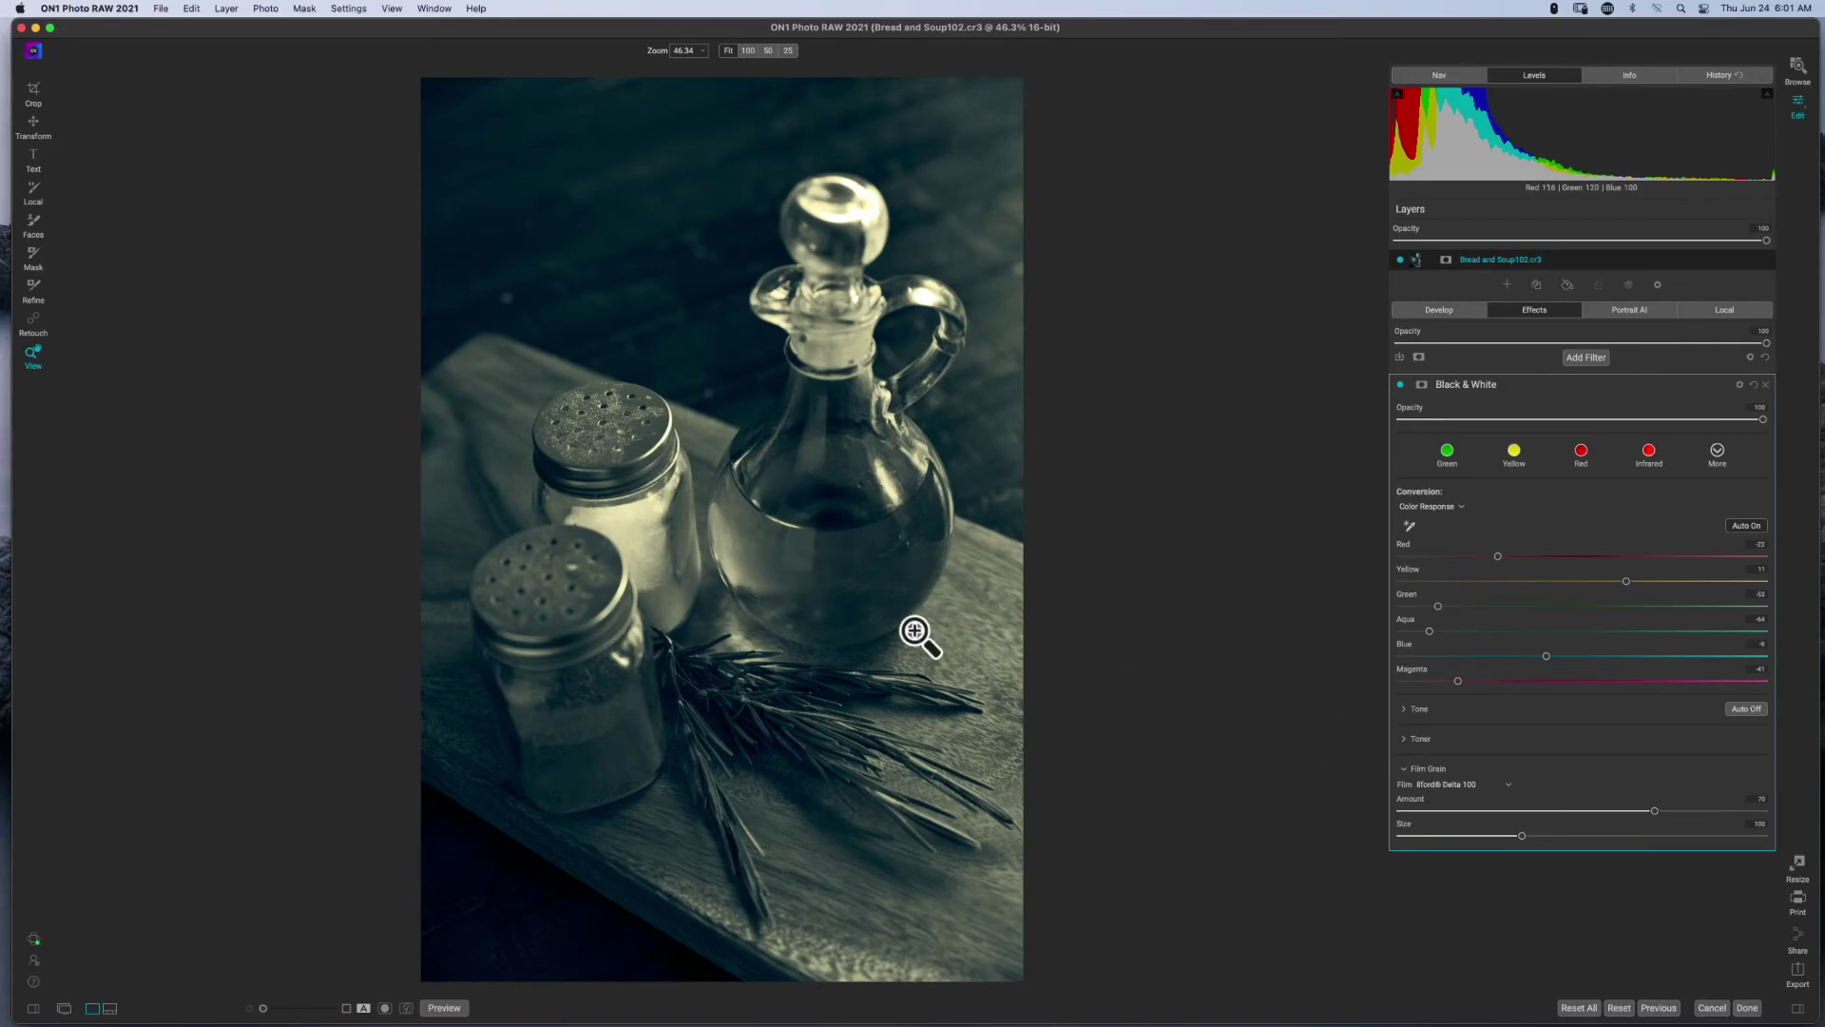
Step: Zoom the photo to 100%, set Film Grain's film to None, and glance at the Info panel before returning to the histogram
{"action": "left_click", "coordinate": [776, 425]}
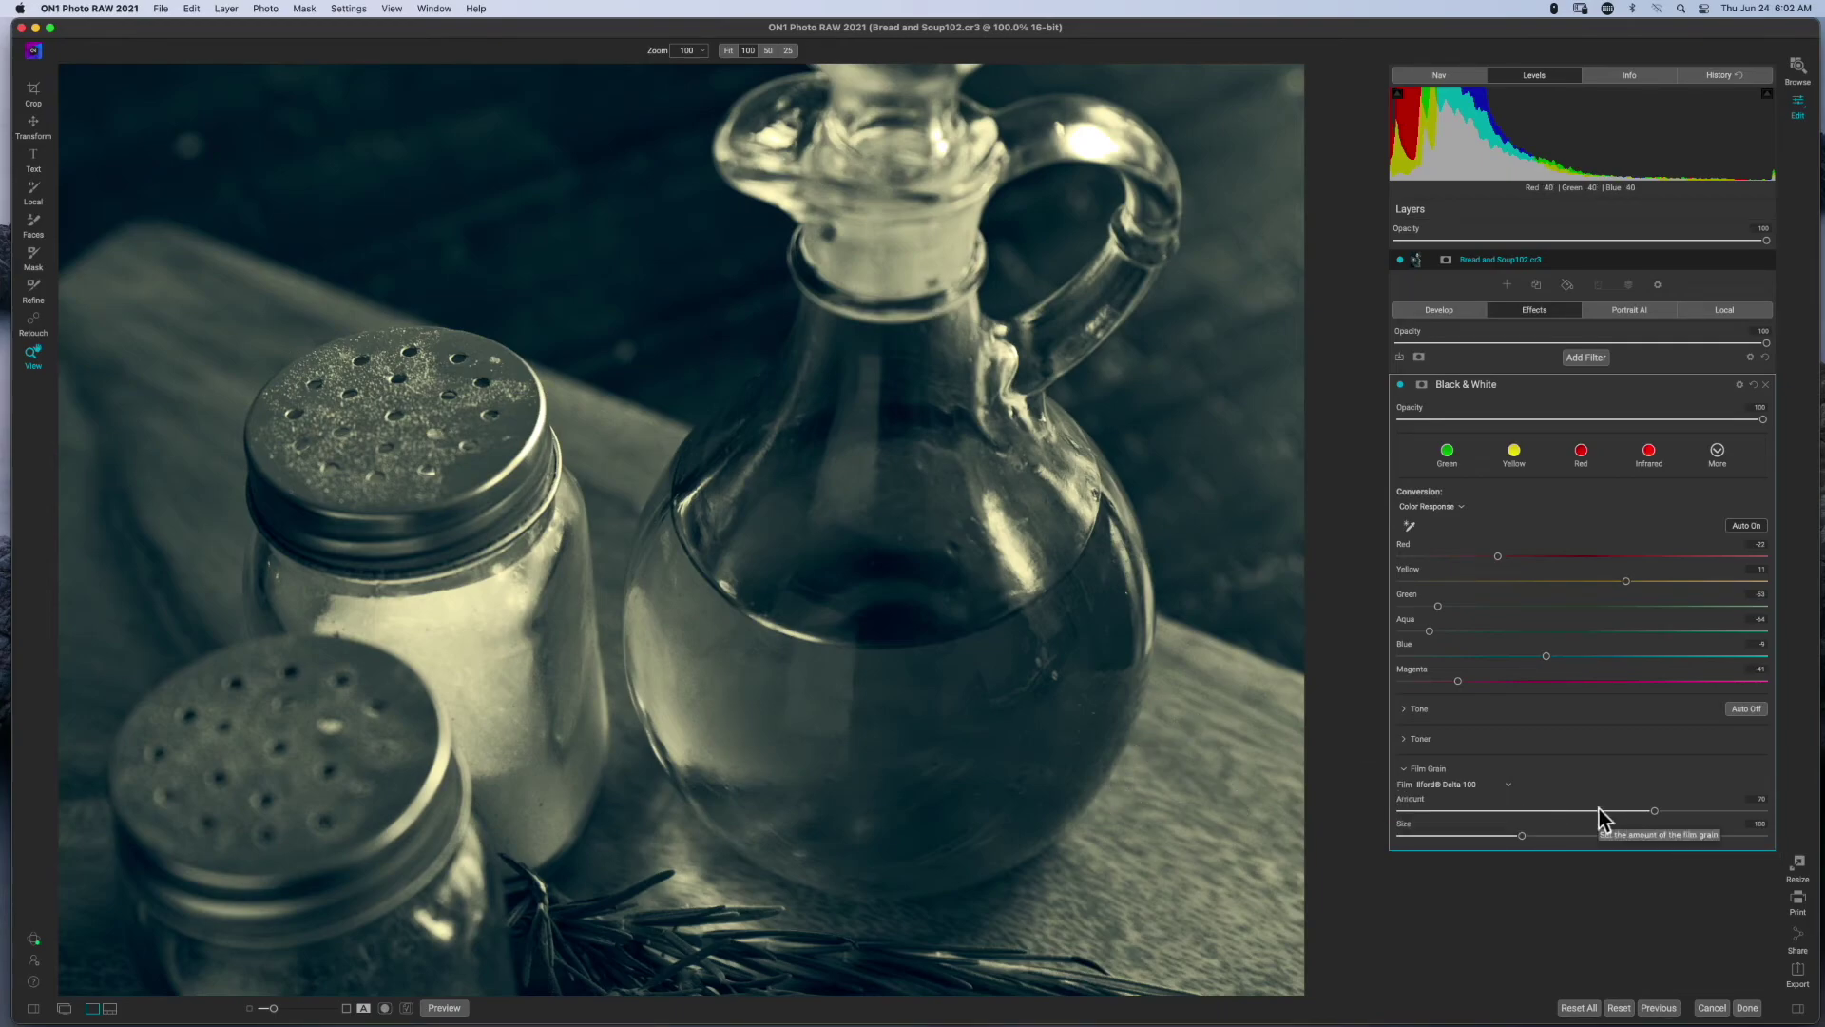
{"action": "left_click", "coordinate": [1494, 786]}
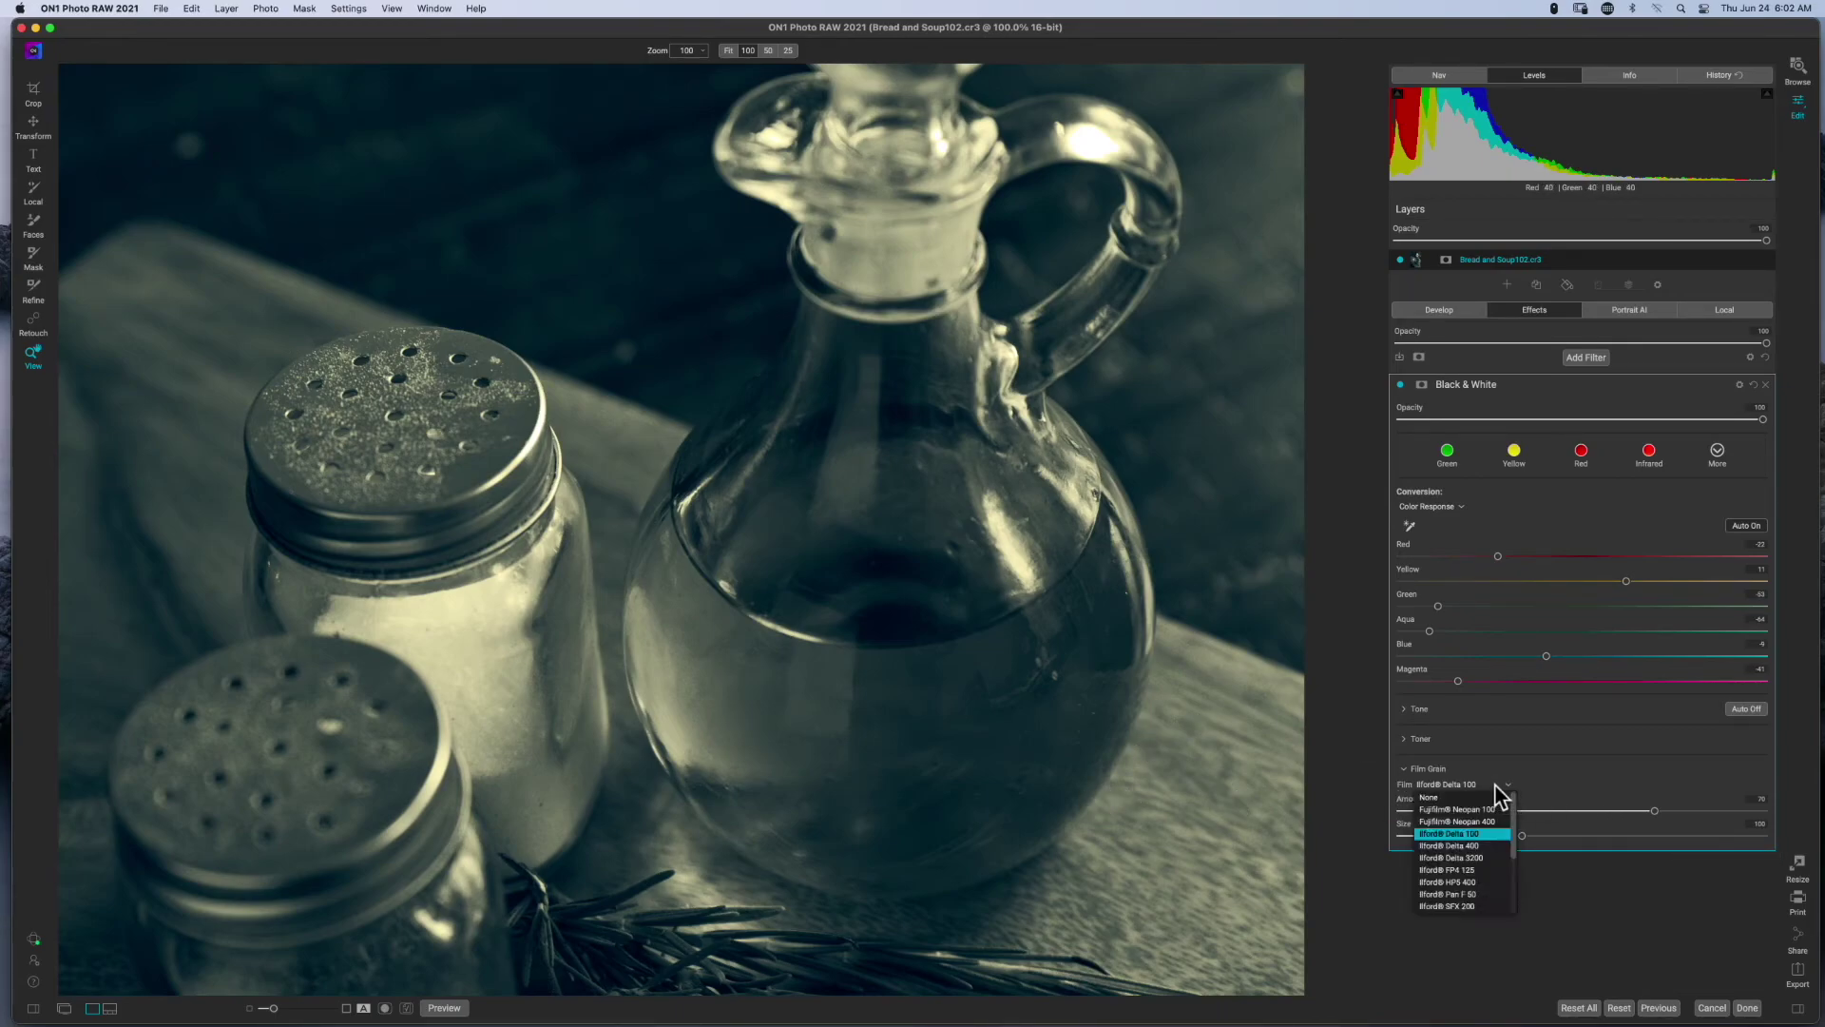
{"action": "left_click", "coordinate": [1445, 796]}
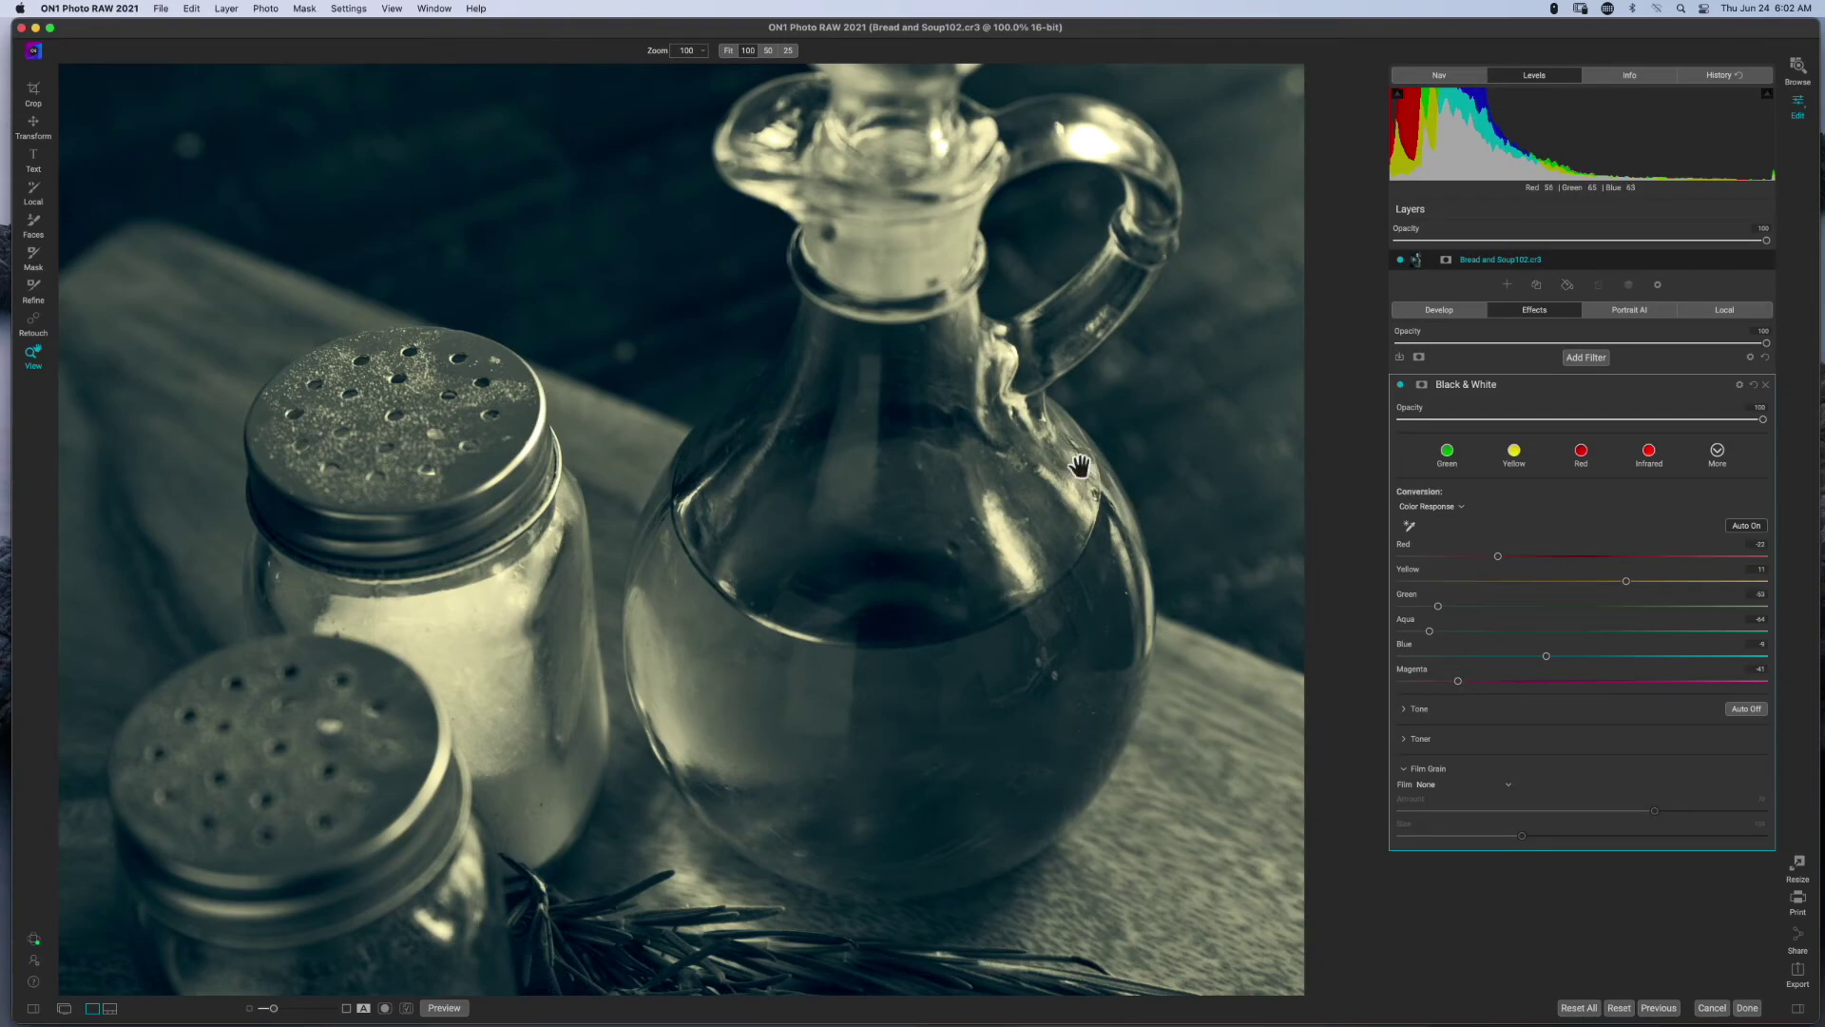
{"action": "left_click", "coordinate": [1633, 76]}
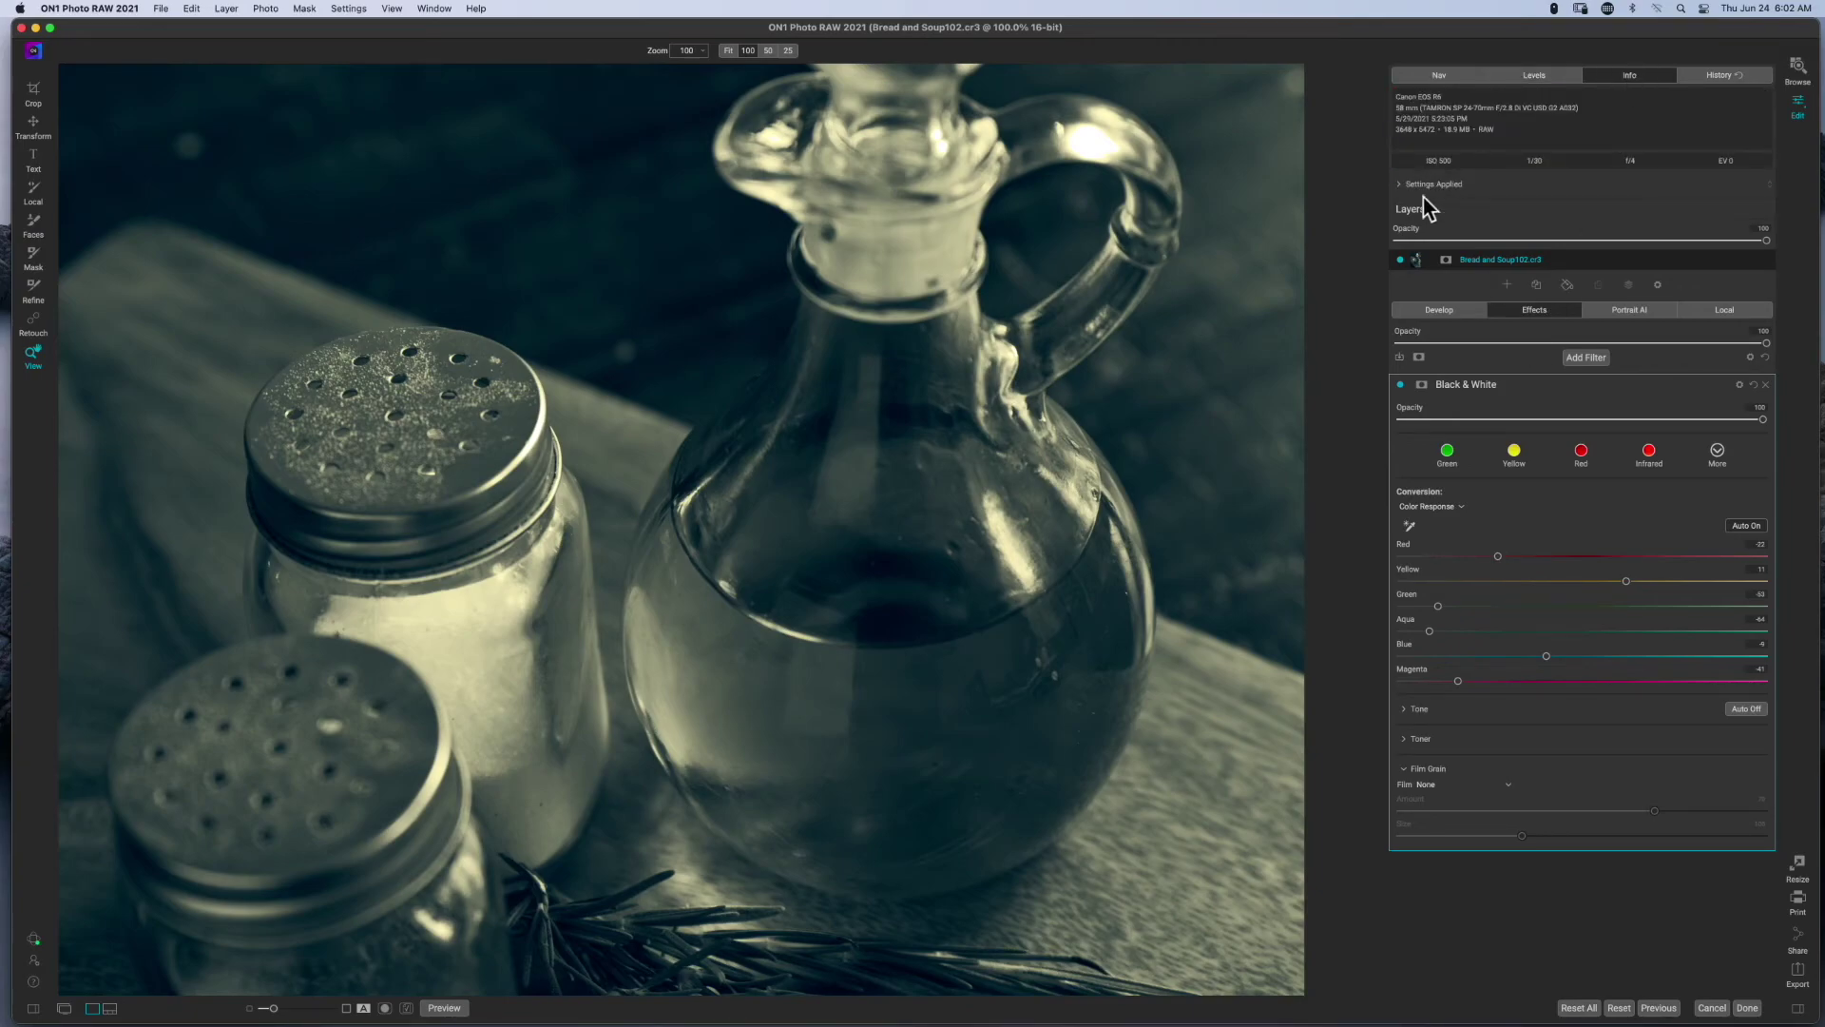
{"action": "left_click", "coordinate": [1540, 76]}
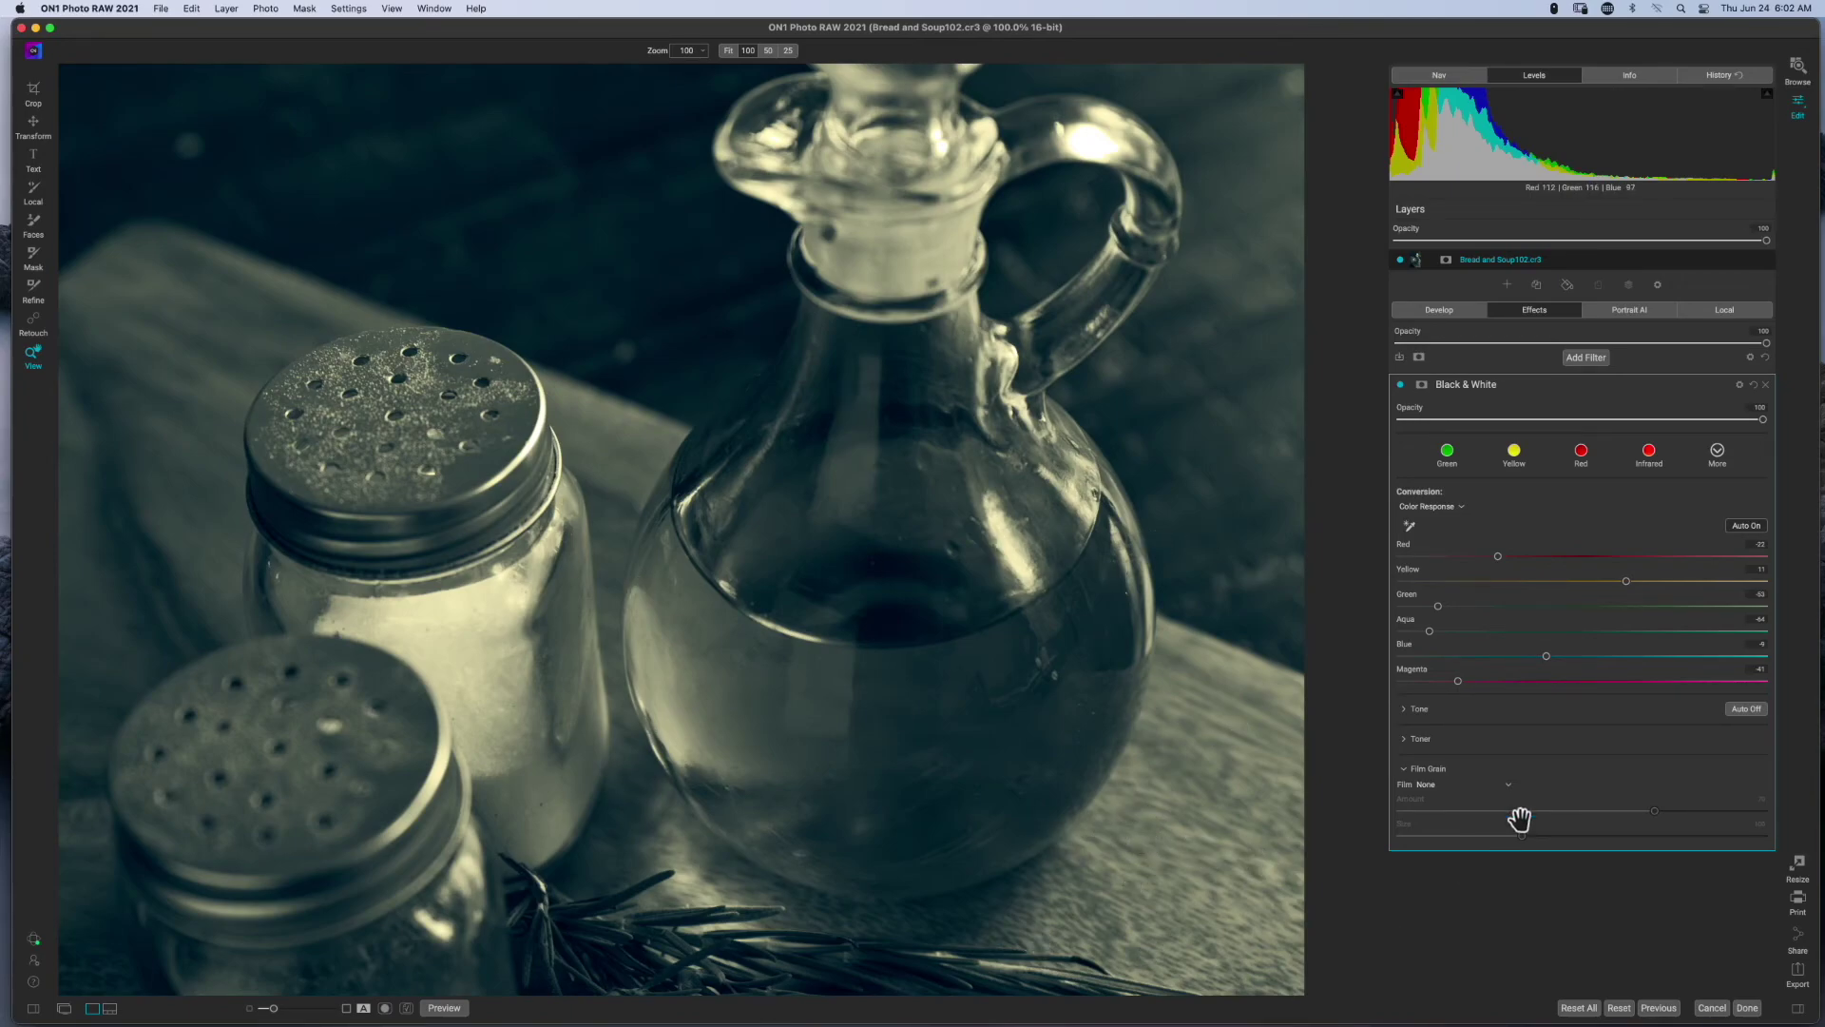
Step: Reapply Ilford Delta 100 grain, enlarging its Size and pushing Amount up to 100
{"action": "left_click", "coordinate": [1508, 788]}
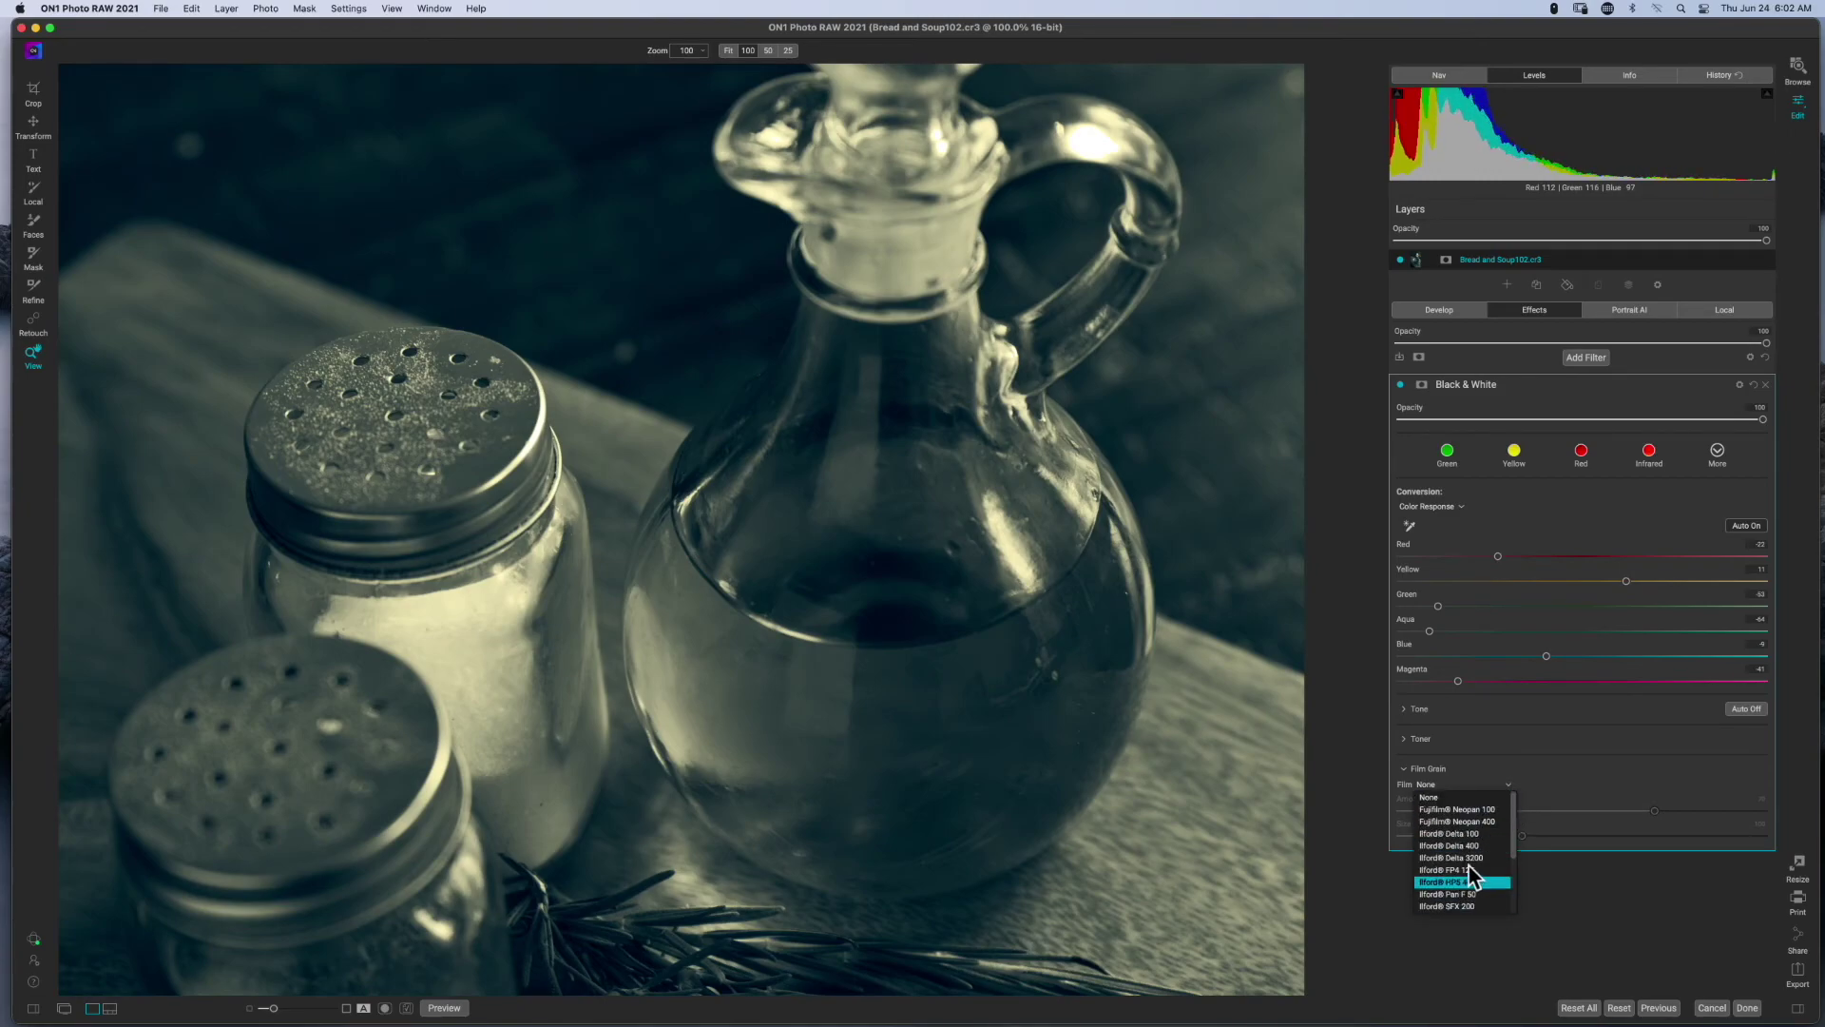
{"action": "left_click", "coordinate": [1473, 835]}
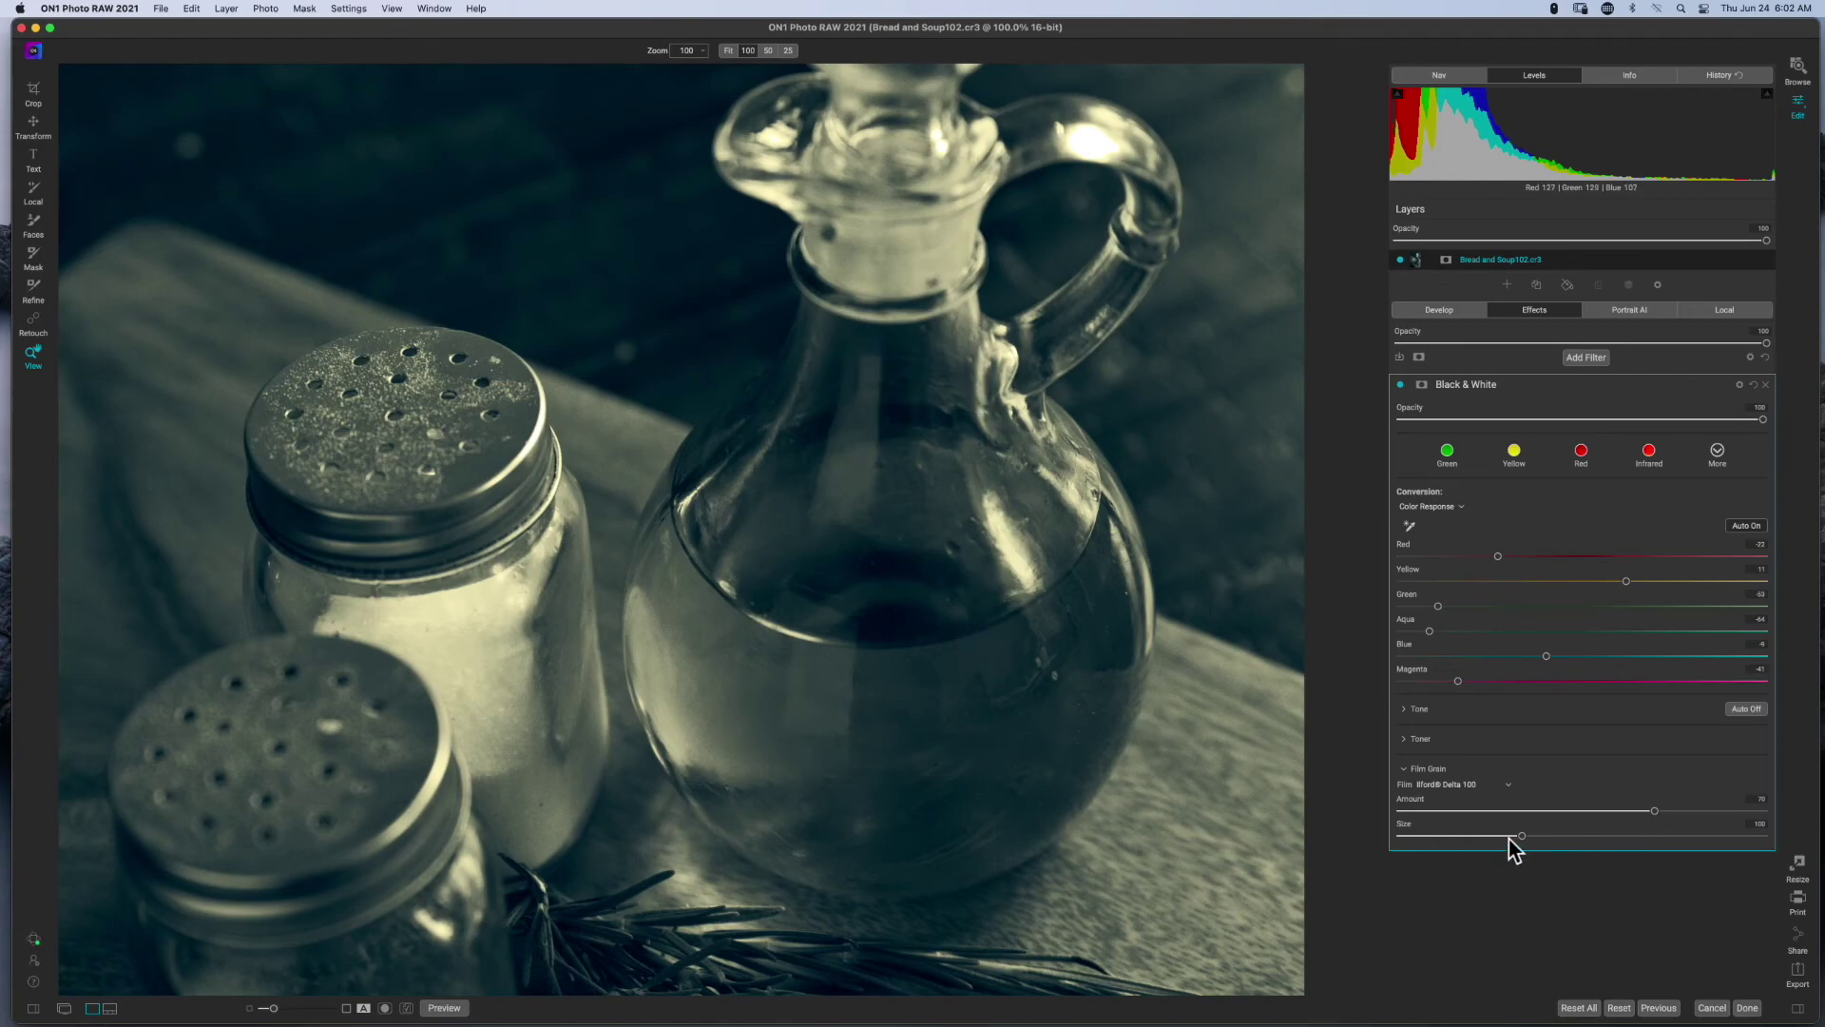
{"action": "left_click_drag", "start_coordinate": [1523, 841], "coordinate": [1613, 838]}
{"action": "left_click_drag", "start_coordinate": [1654, 813], "coordinate": [1811, 816]}
Step: Switch to Ilford Delta 3200, fit the whole photo in view, and settle Amount at 64 and Size at 111
{"action": "left_click", "coordinate": [1509, 787]}
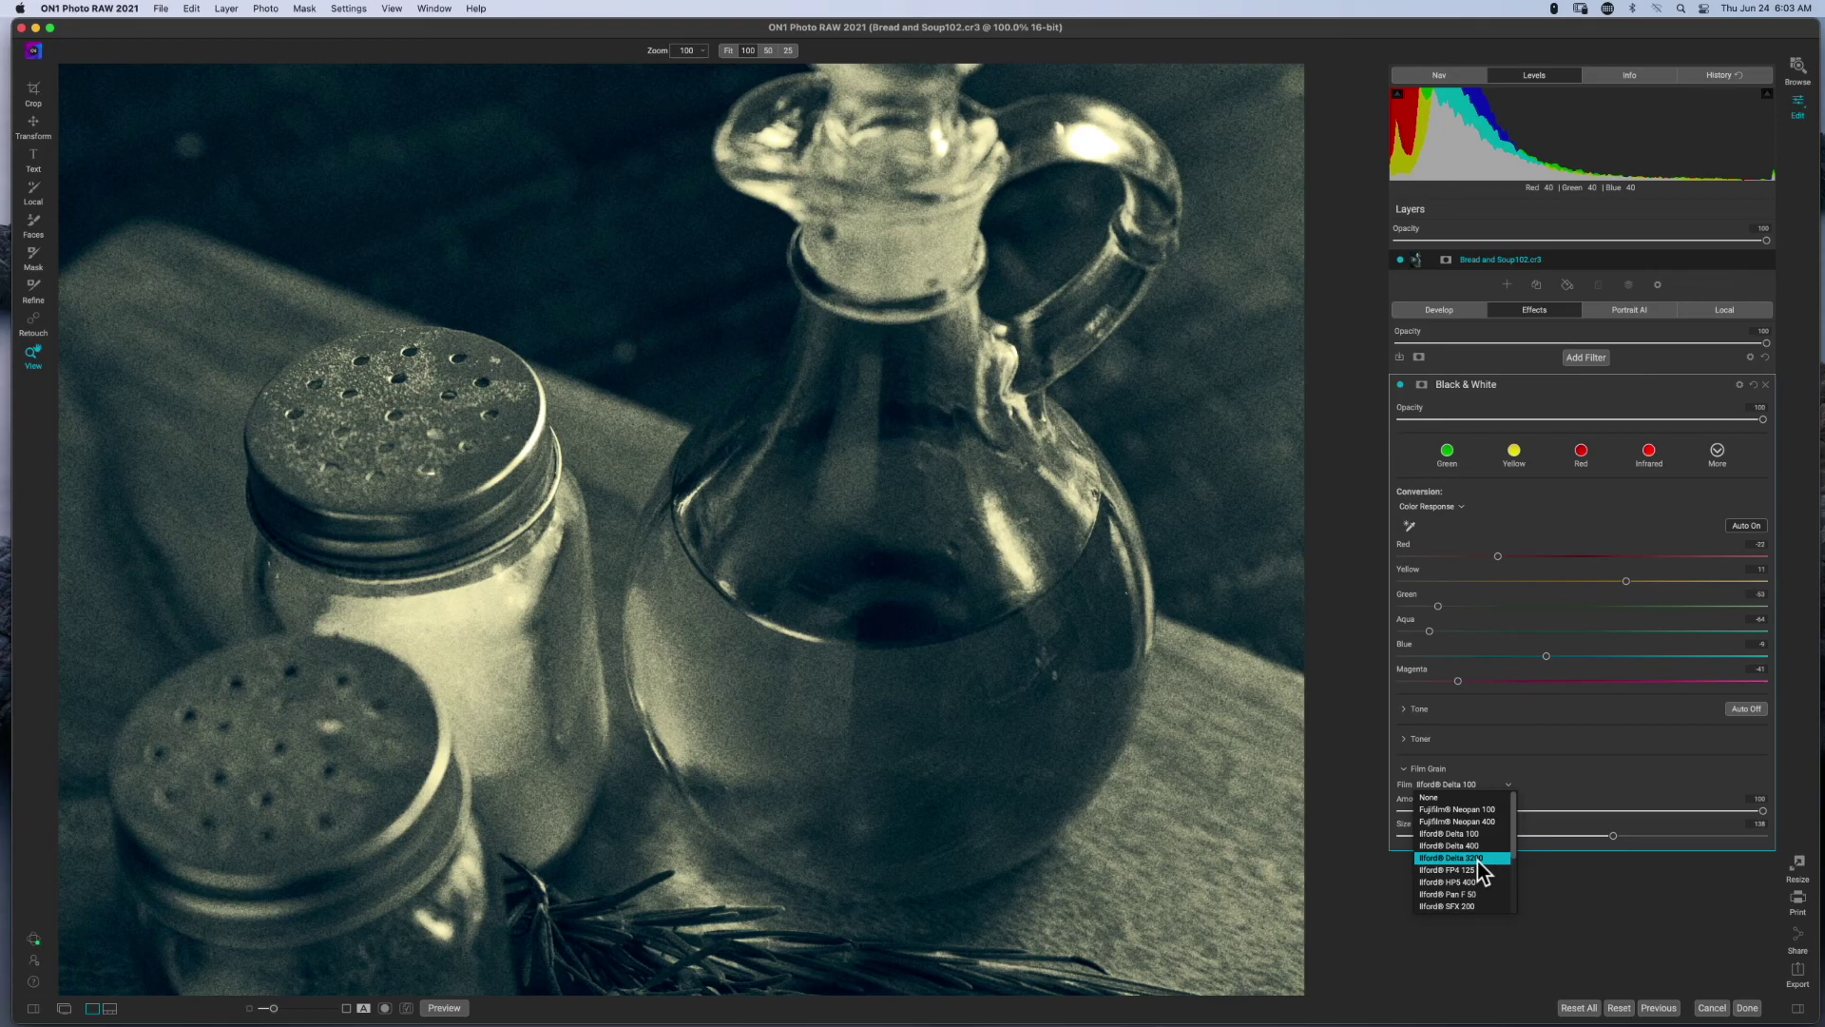
{"action": "left_click", "coordinate": [1480, 859]}
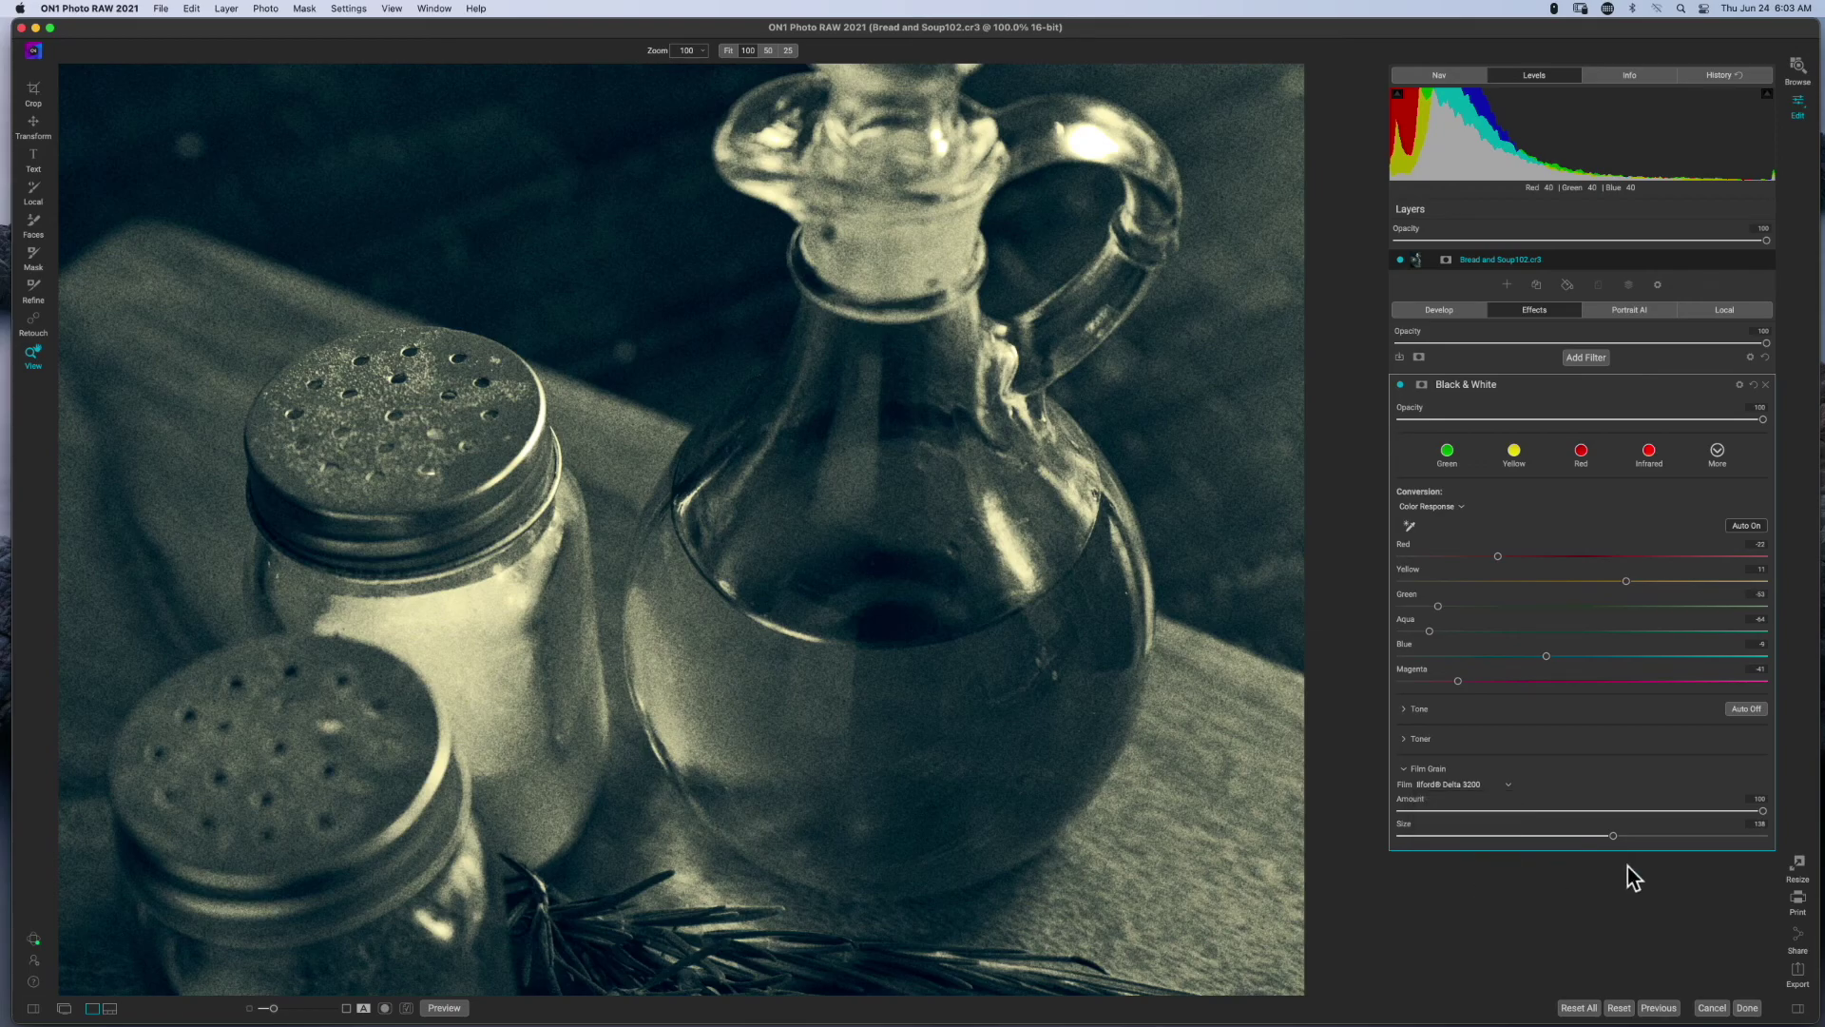
{"action": "left_click", "coordinate": [966, 557]}
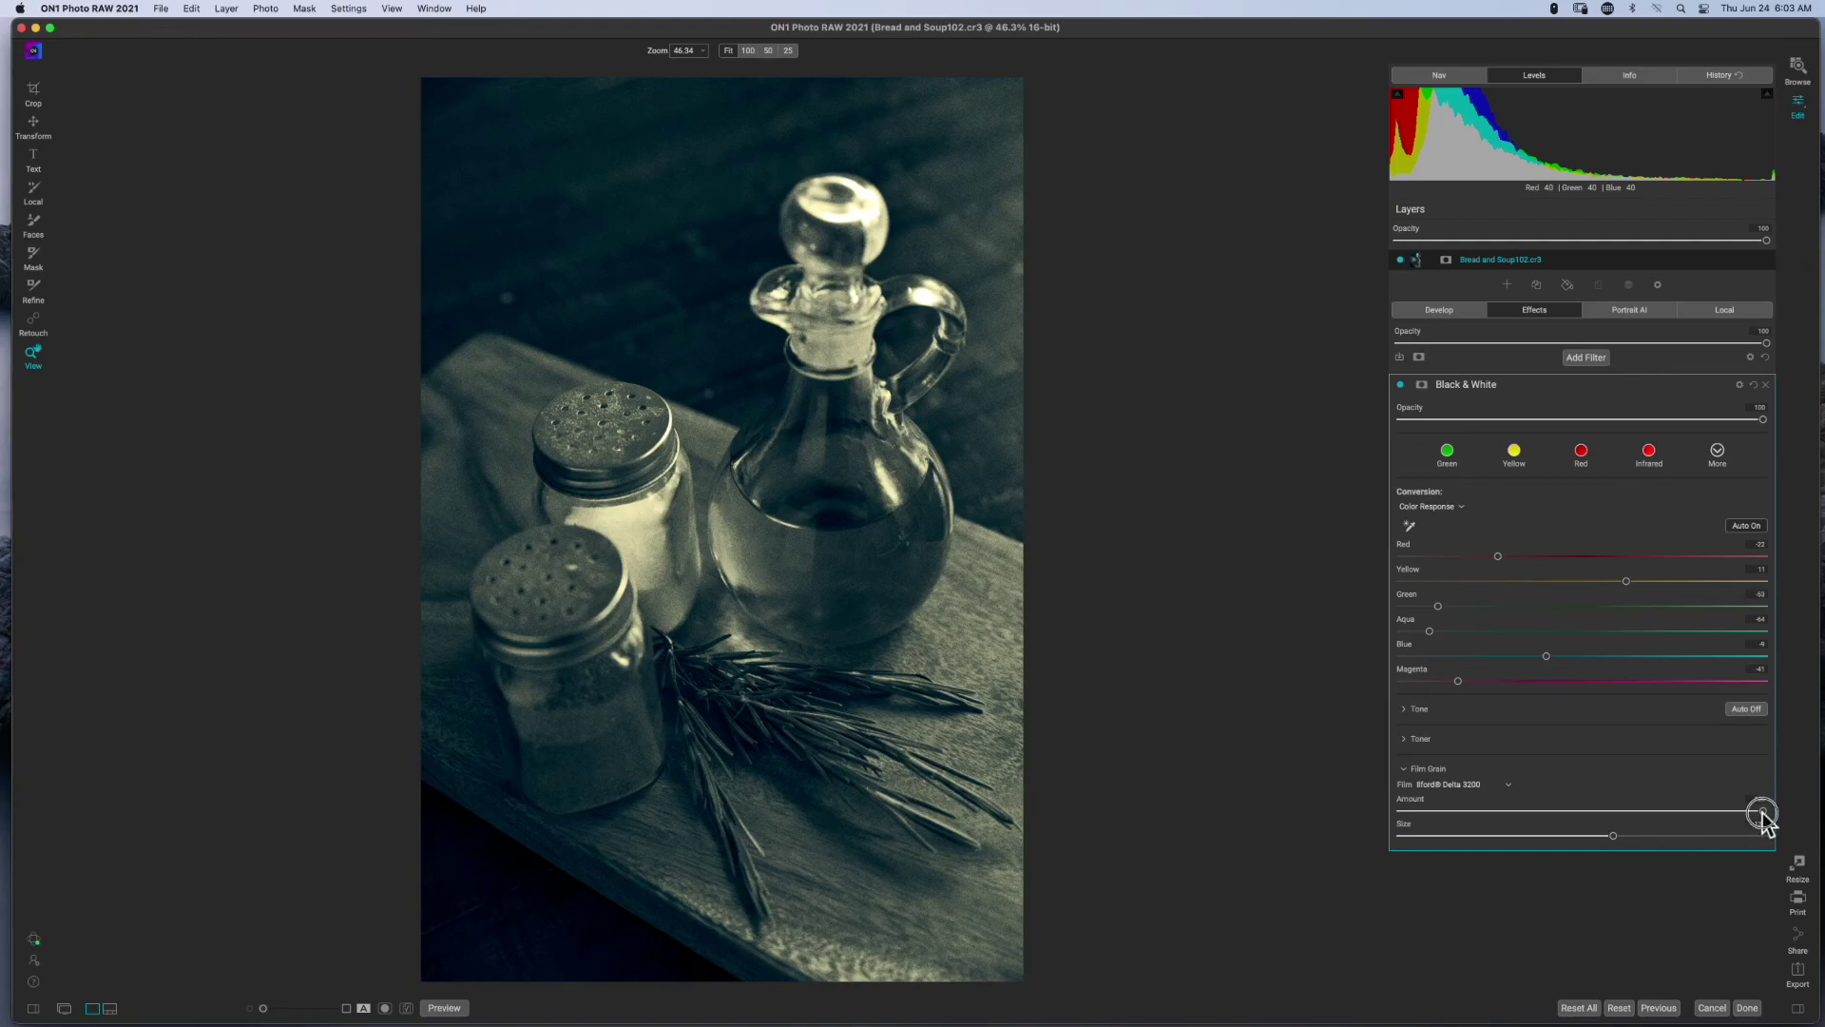
{"action": "left_click_drag", "start_coordinate": [1762, 814], "coordinate": [1512, 816]}
{"action": "left_click_drag", "start_coordinate": [1616, 836], "coordinate": [1487, 839]}
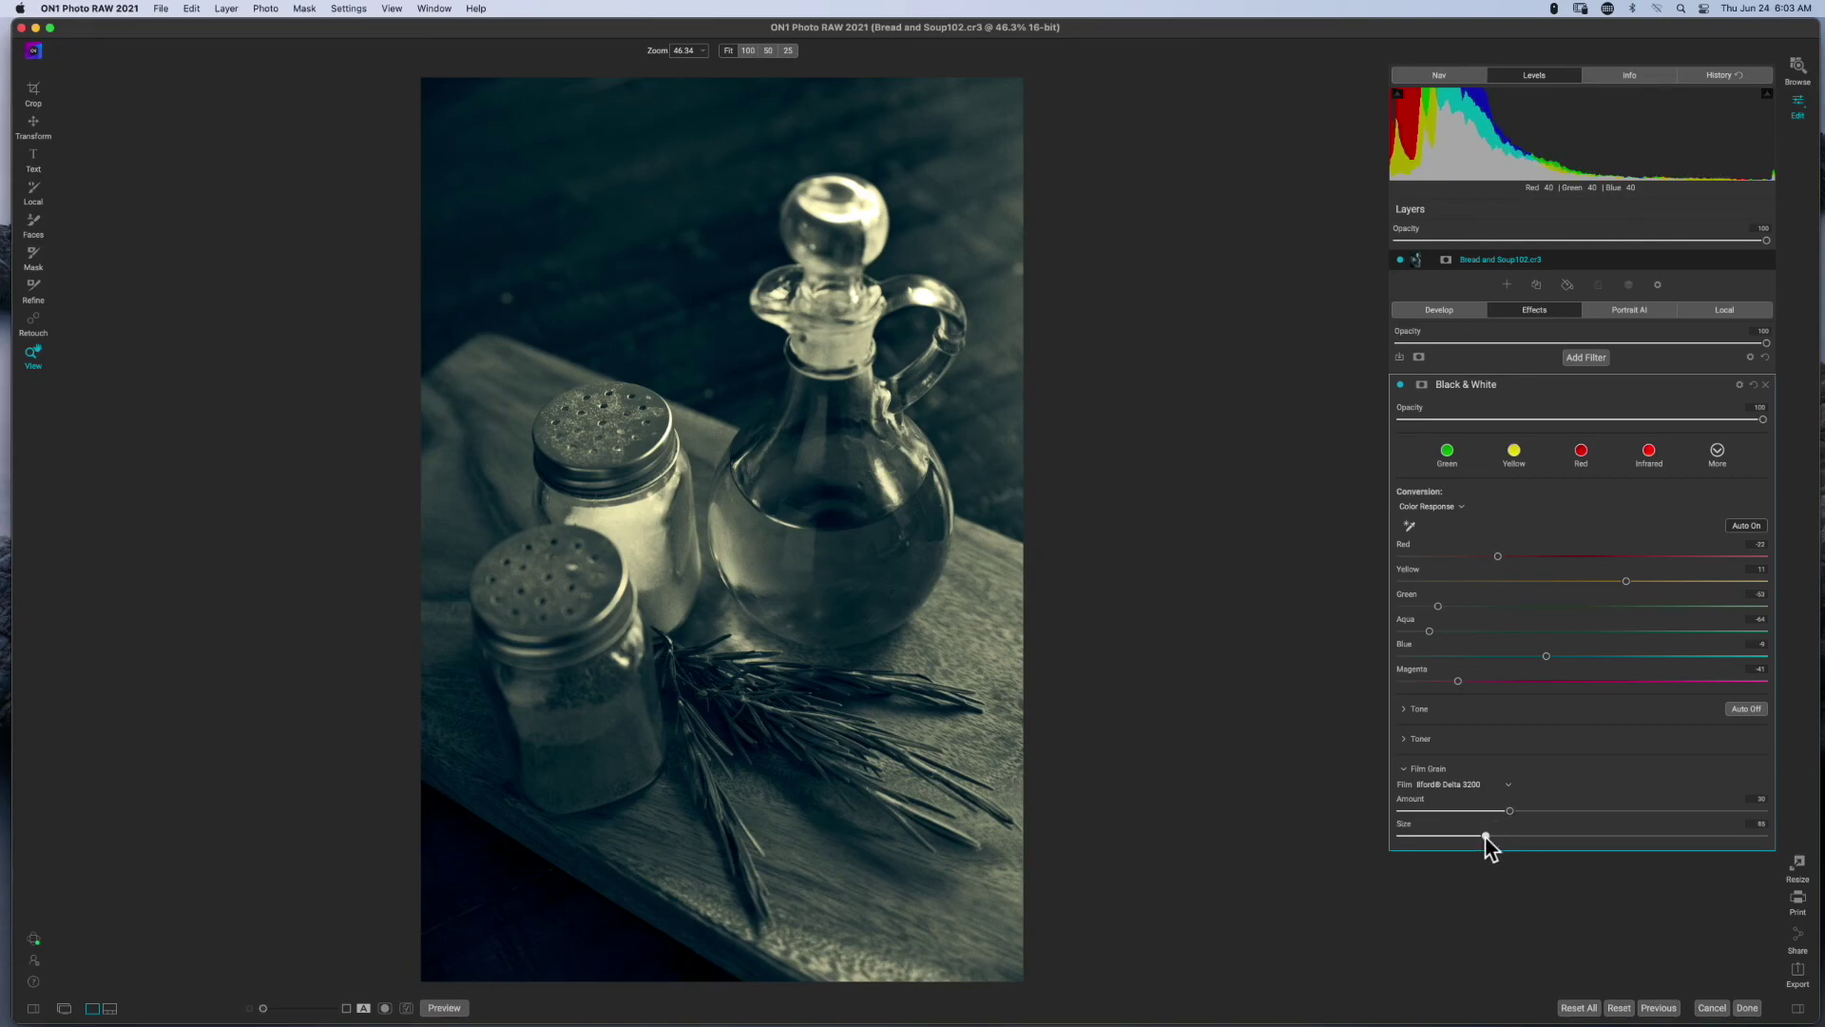
{"action": "left_click_drag", "start_coordinate": [1542, 816], "coordinate": [1632, 811]}
{"action": "left_click_drag", "start_coordinate": [1486, 837], "coordinate": [1549, 836]}
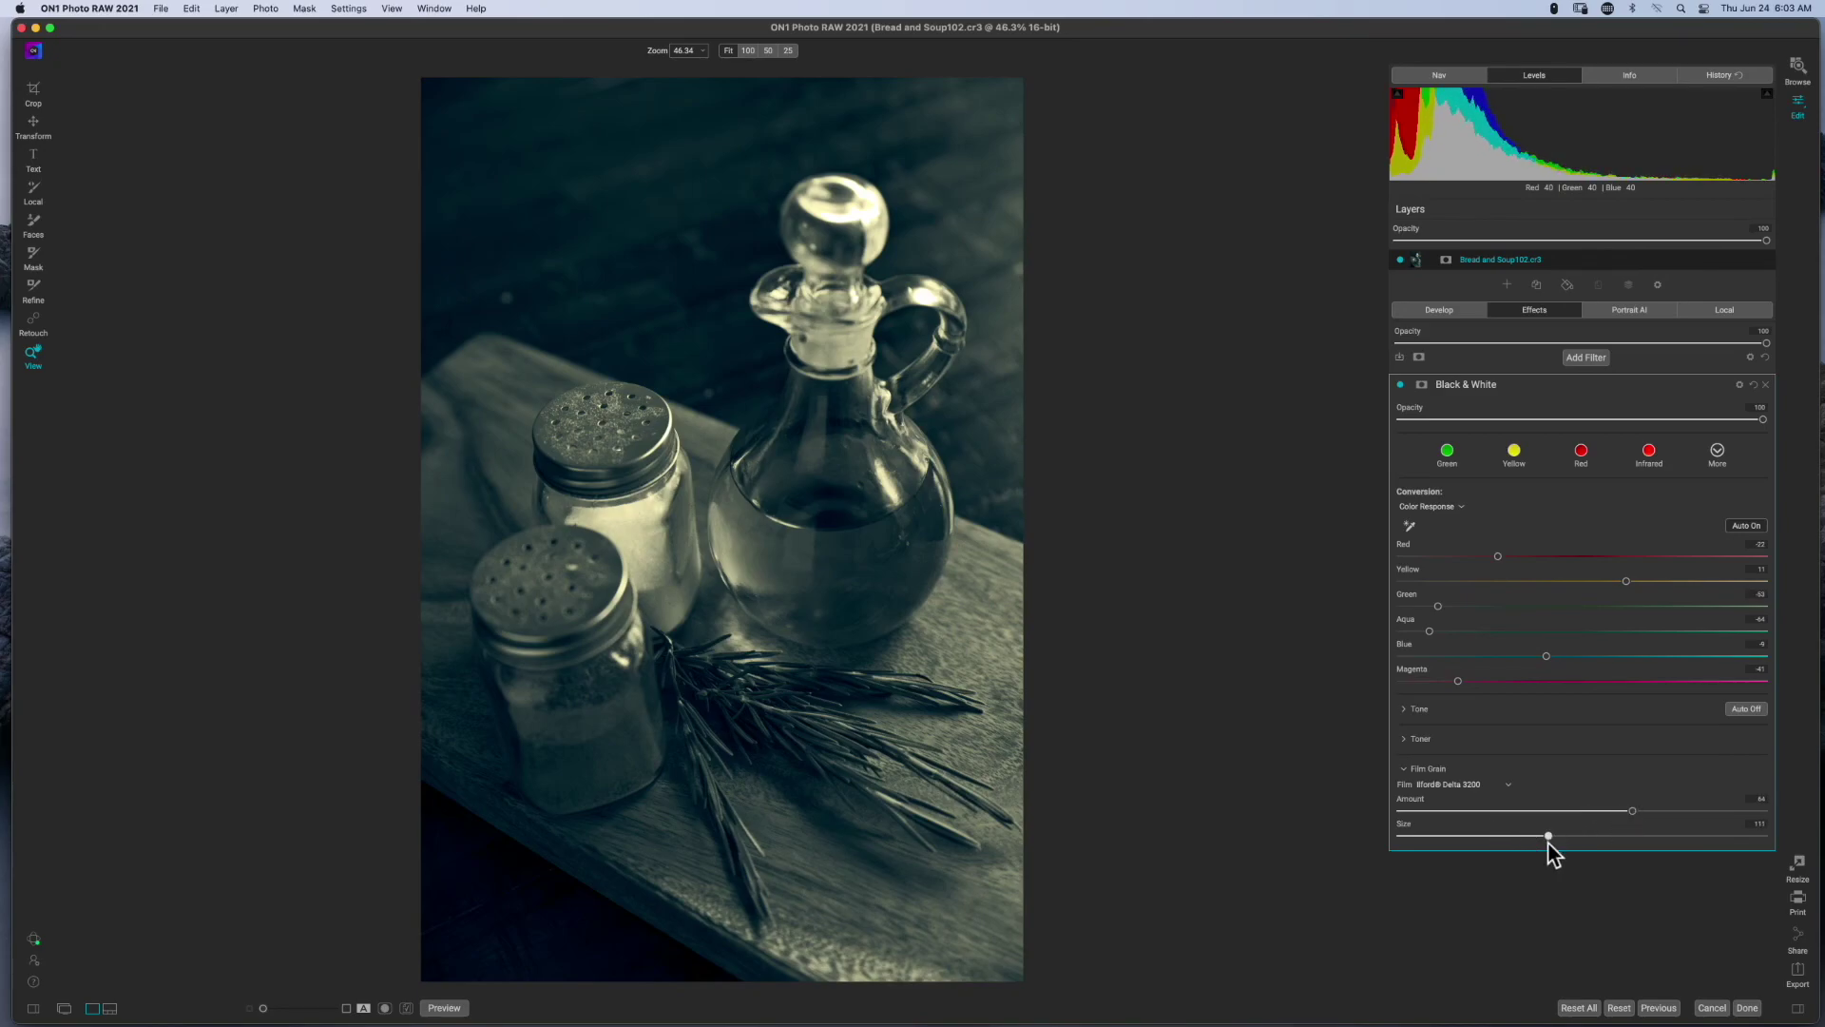
Step: Briefly expand and collapse the Tone, Toner and Film Grain sections, leaving all three folded
{"action": "left_click", "coordinate": [1401, 766]}
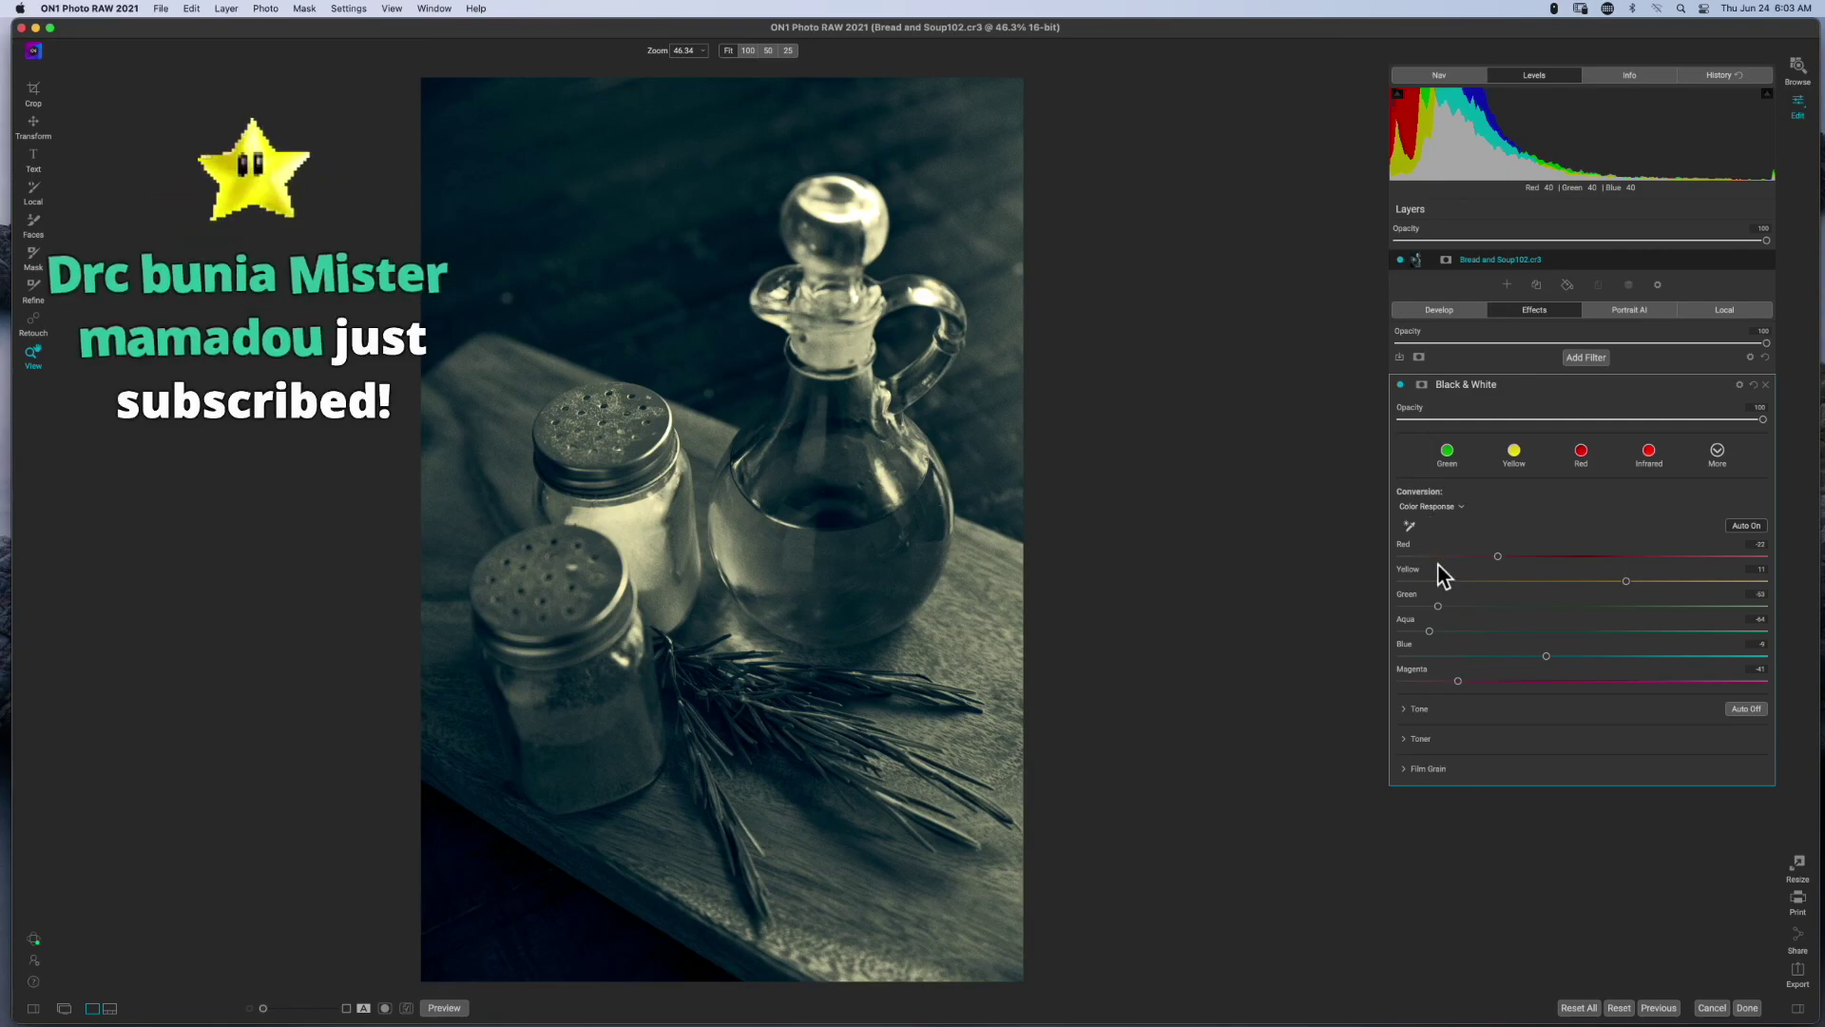
{"action": "left_click", "coordinate": [1406, 710]}
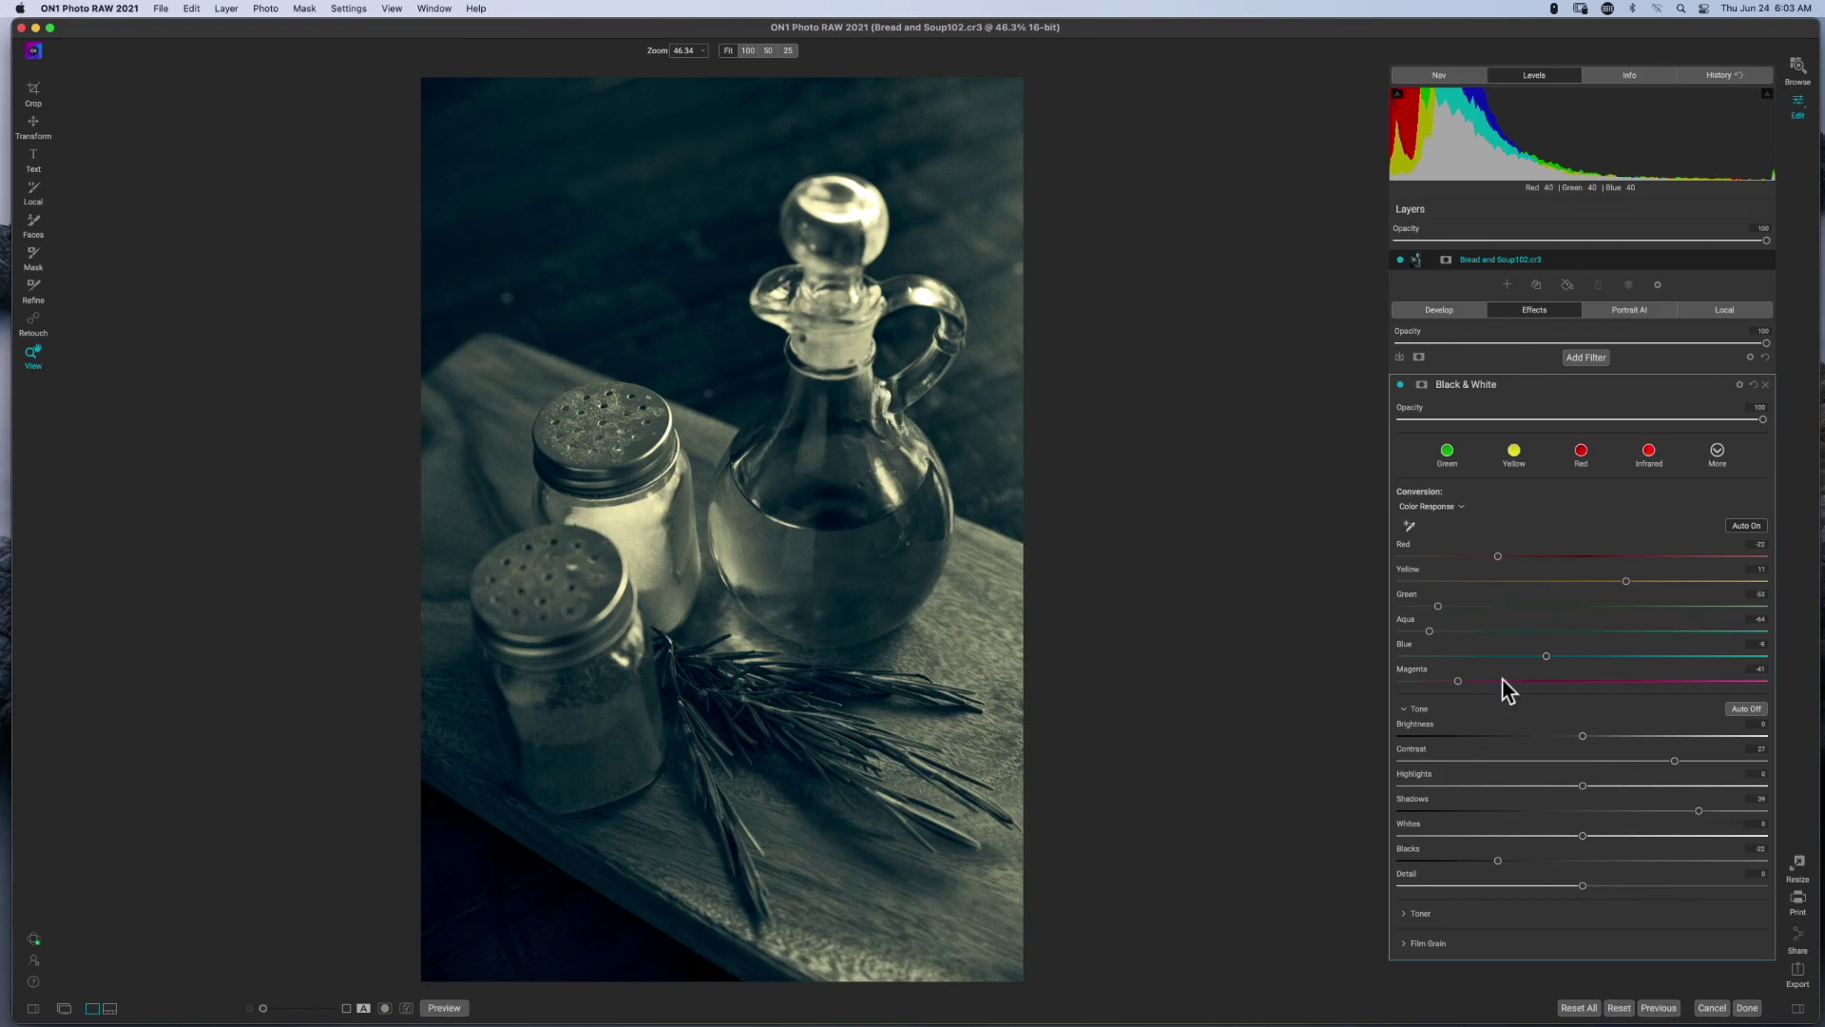
{"action": "left_click", "coordinate": [1407, 711]}
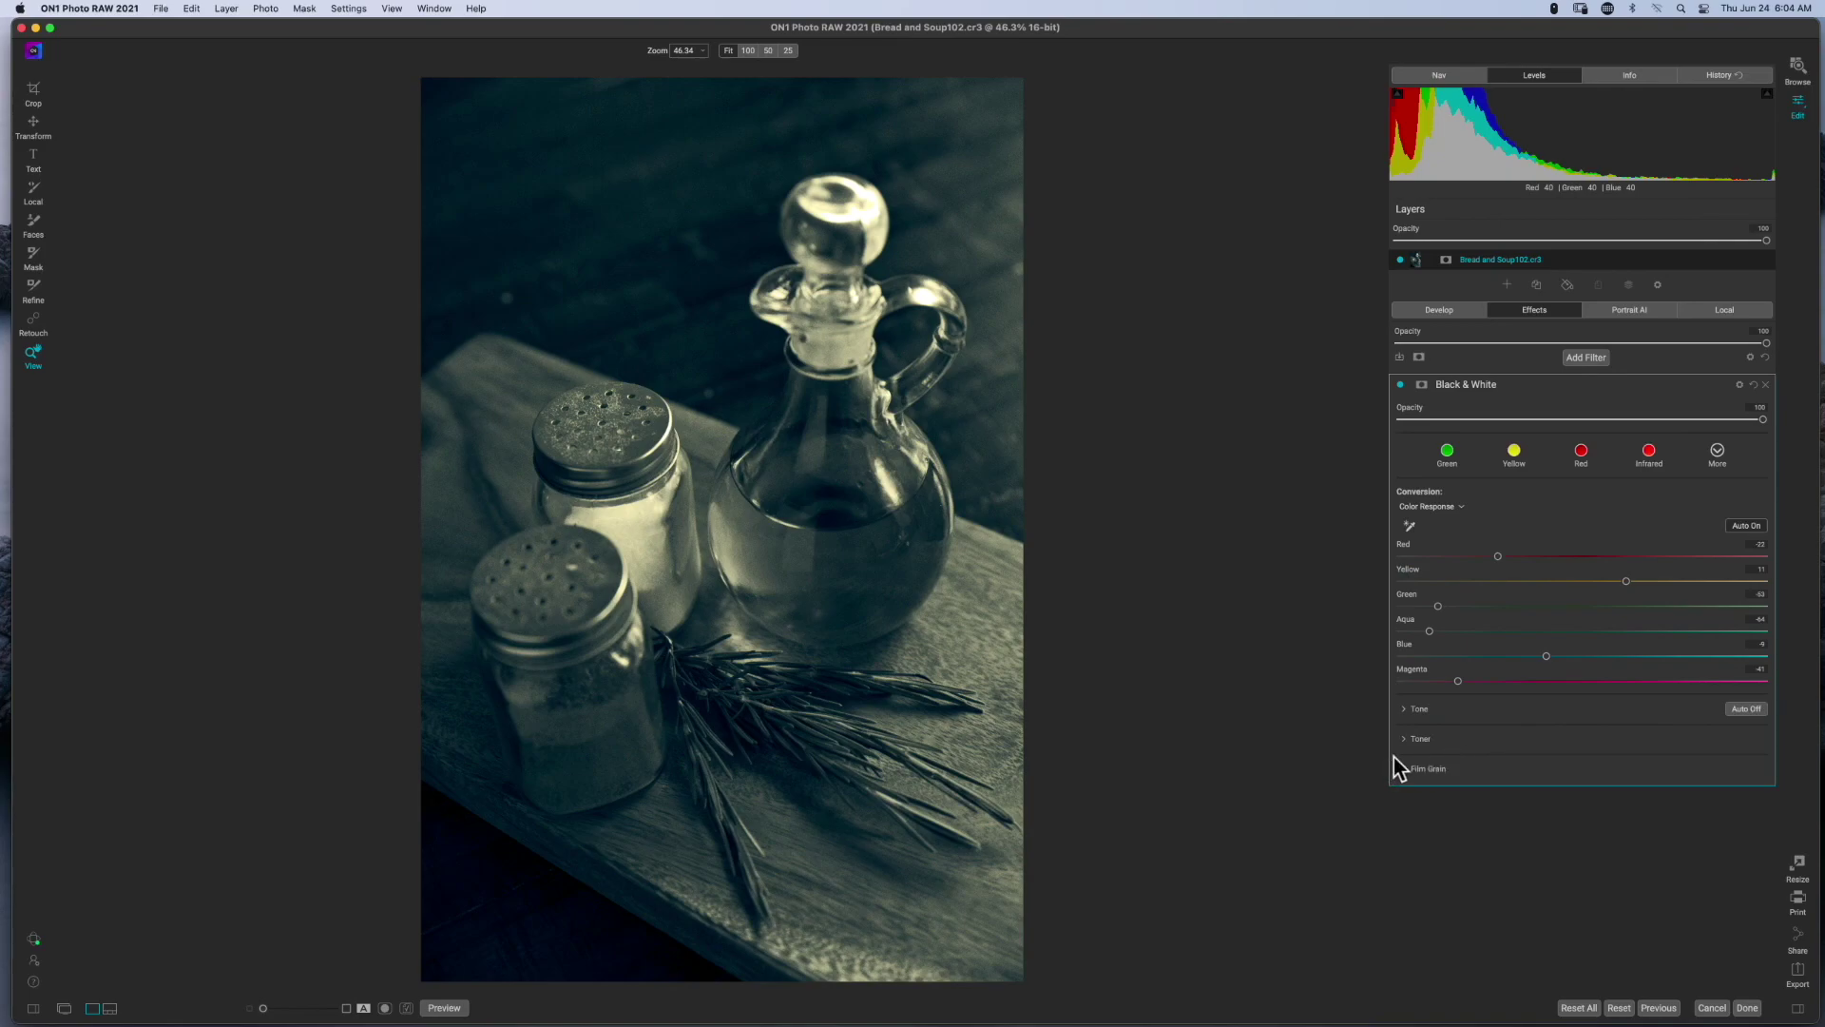
{"action": "left_click", "coordinate": [1408, 740]}
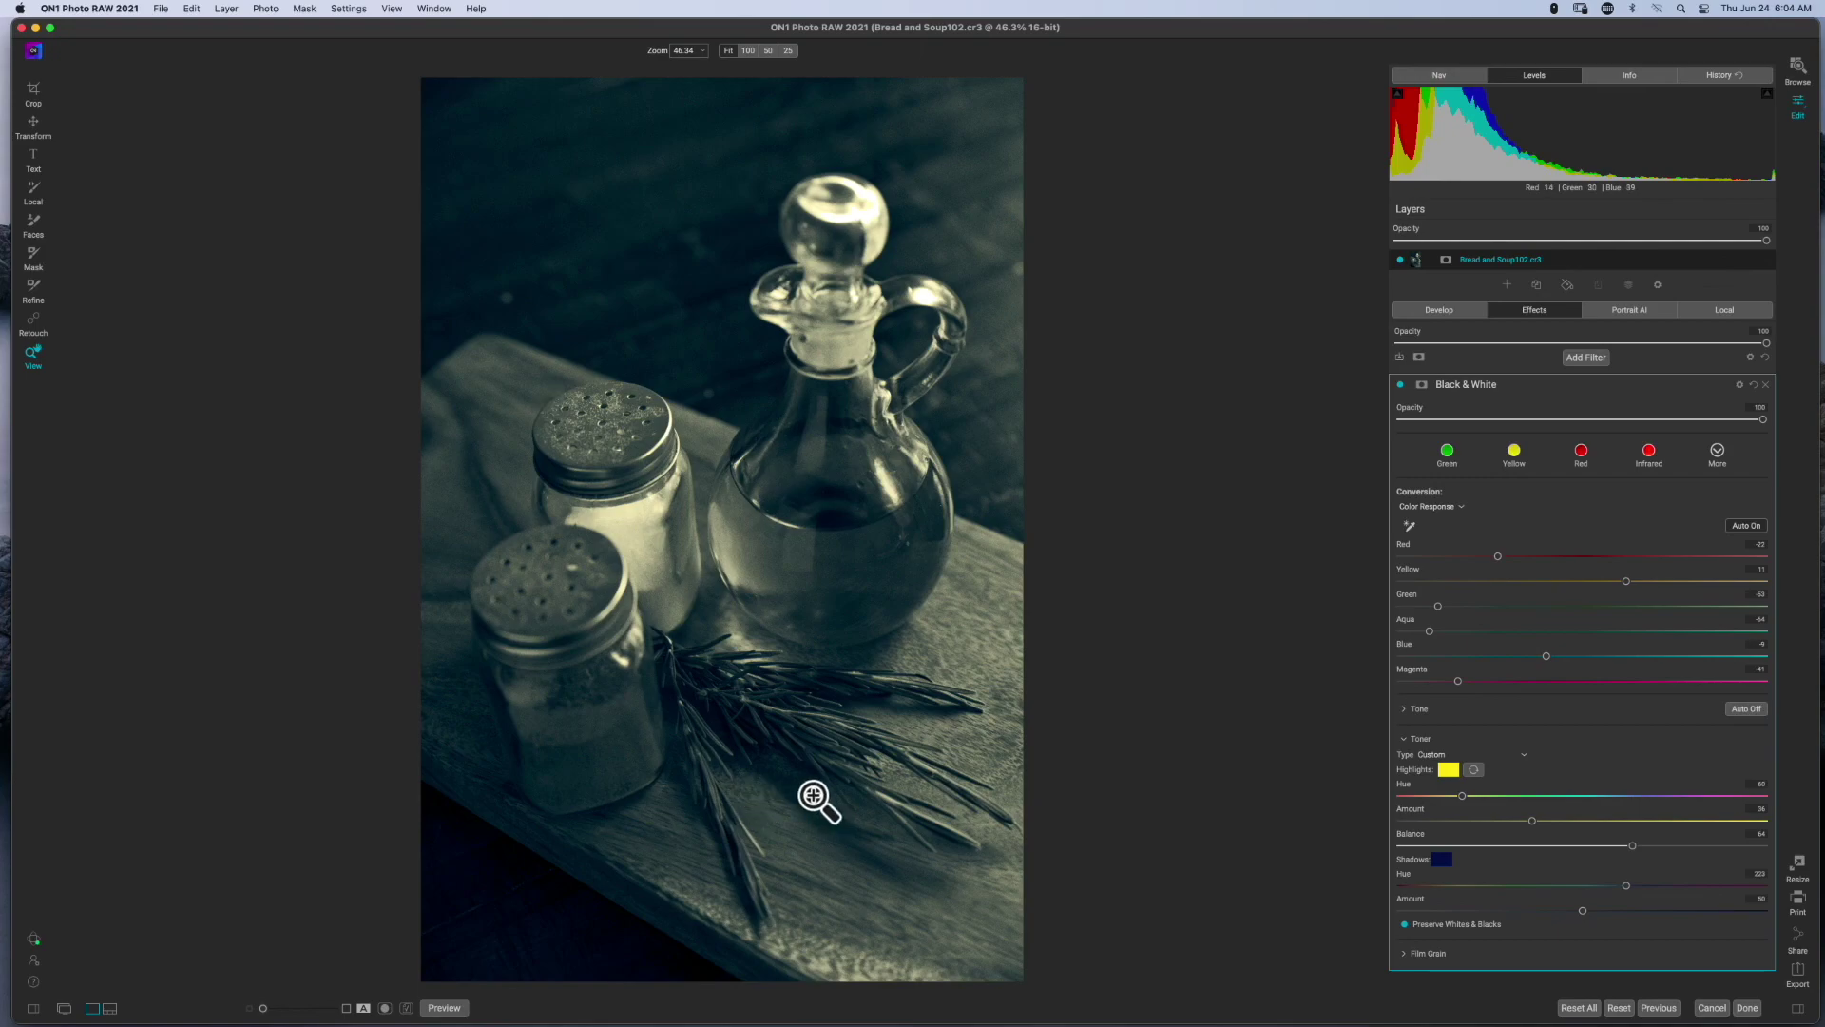
{"action": "left_click", "coordinate": [1405, 738]}
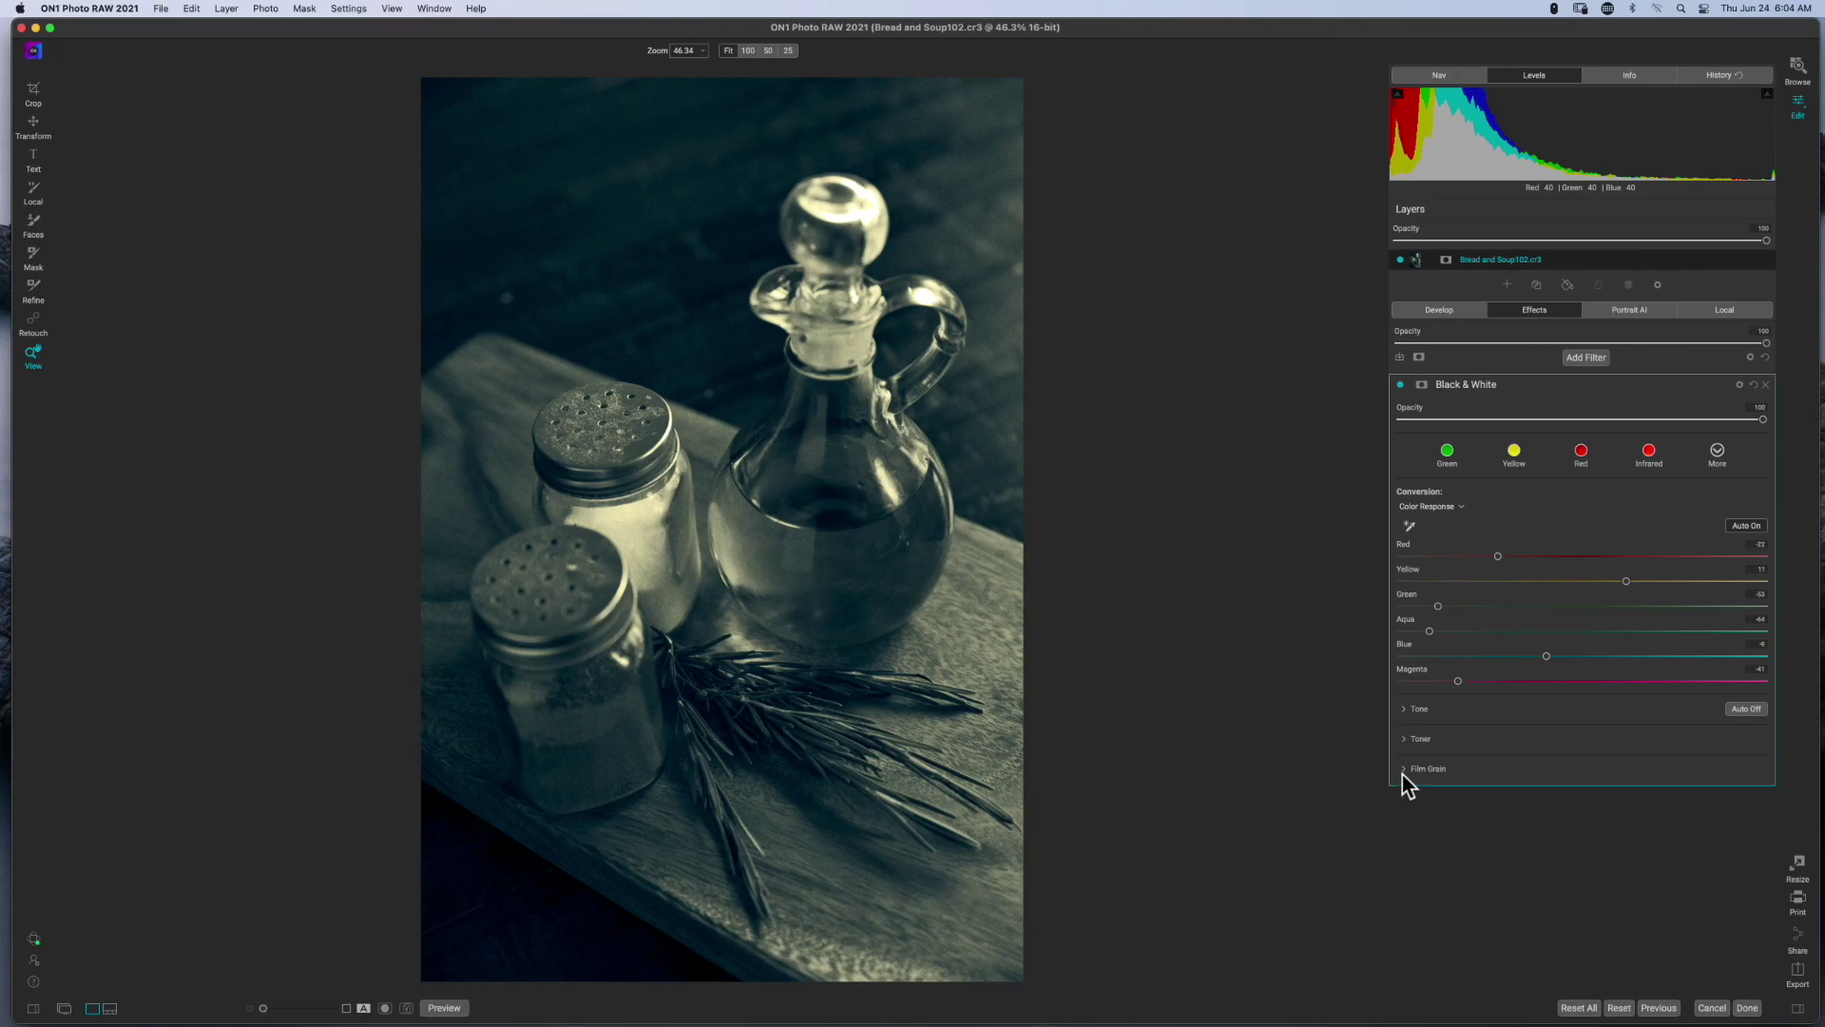
{"action": "left_click", "coordinate": [1404, 769]}
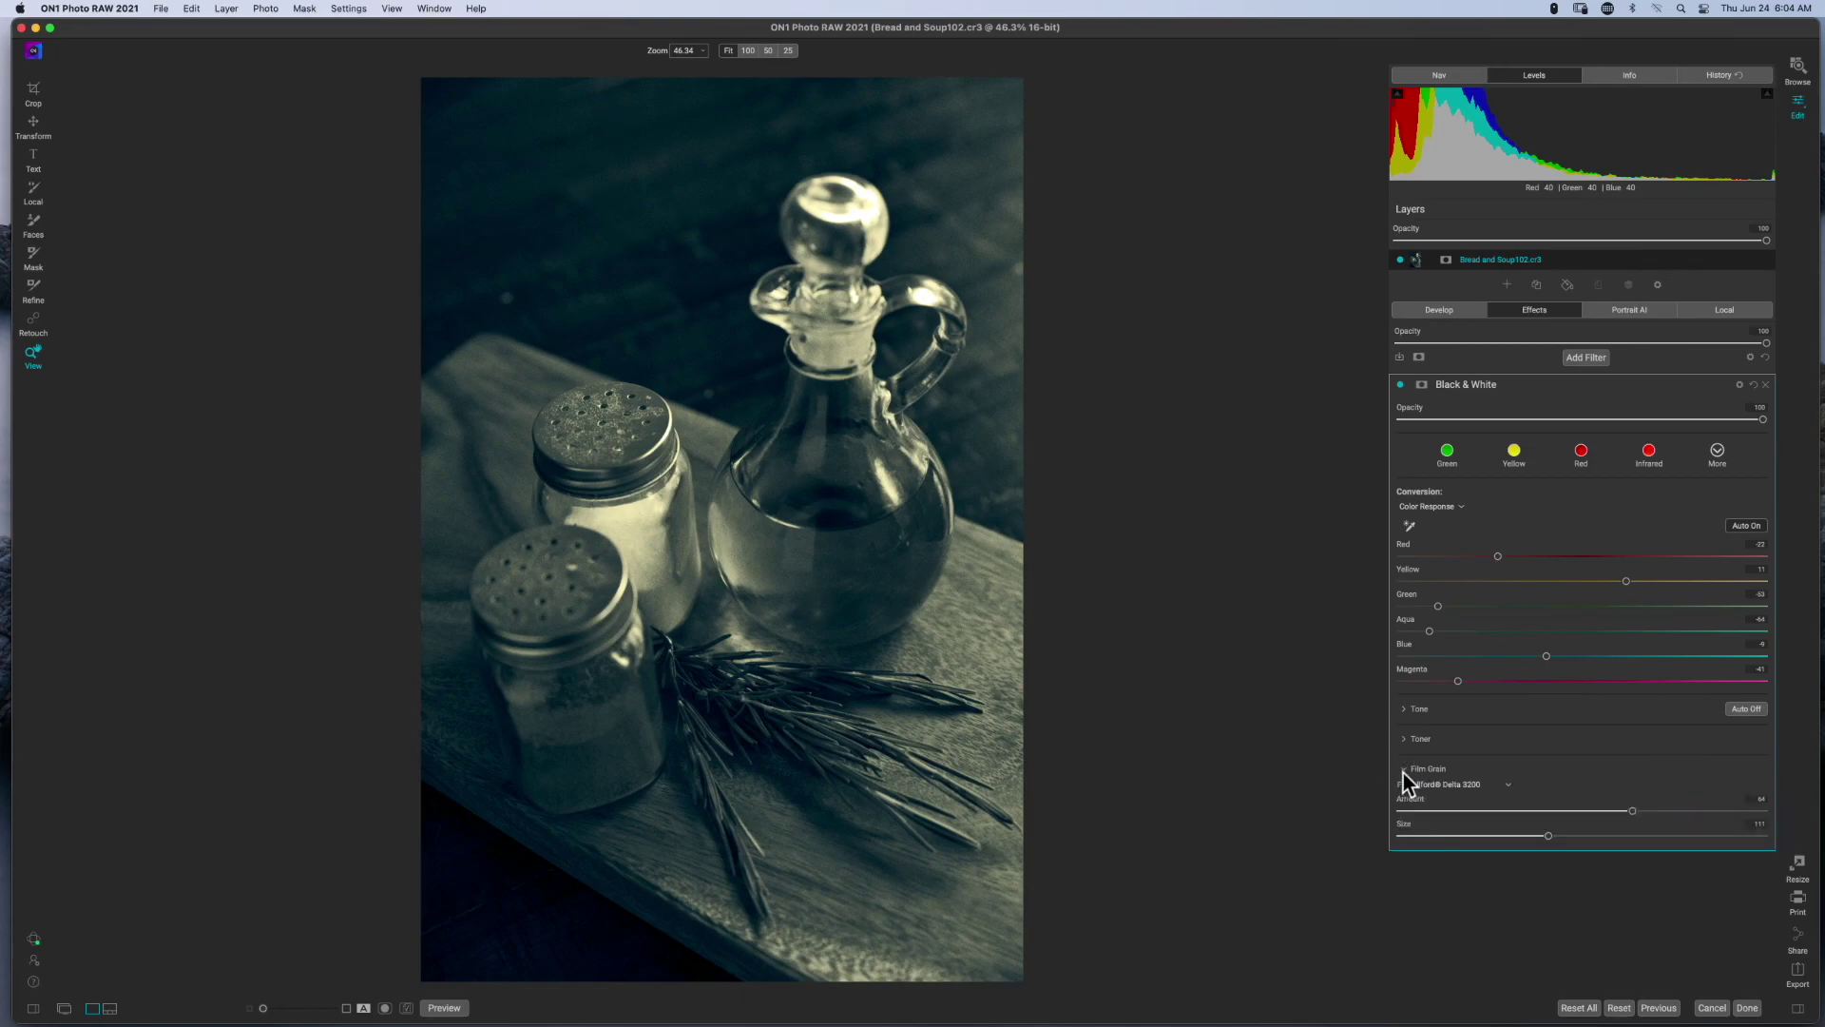
{"action": "left_click", "coordinate": [1403, 770]}
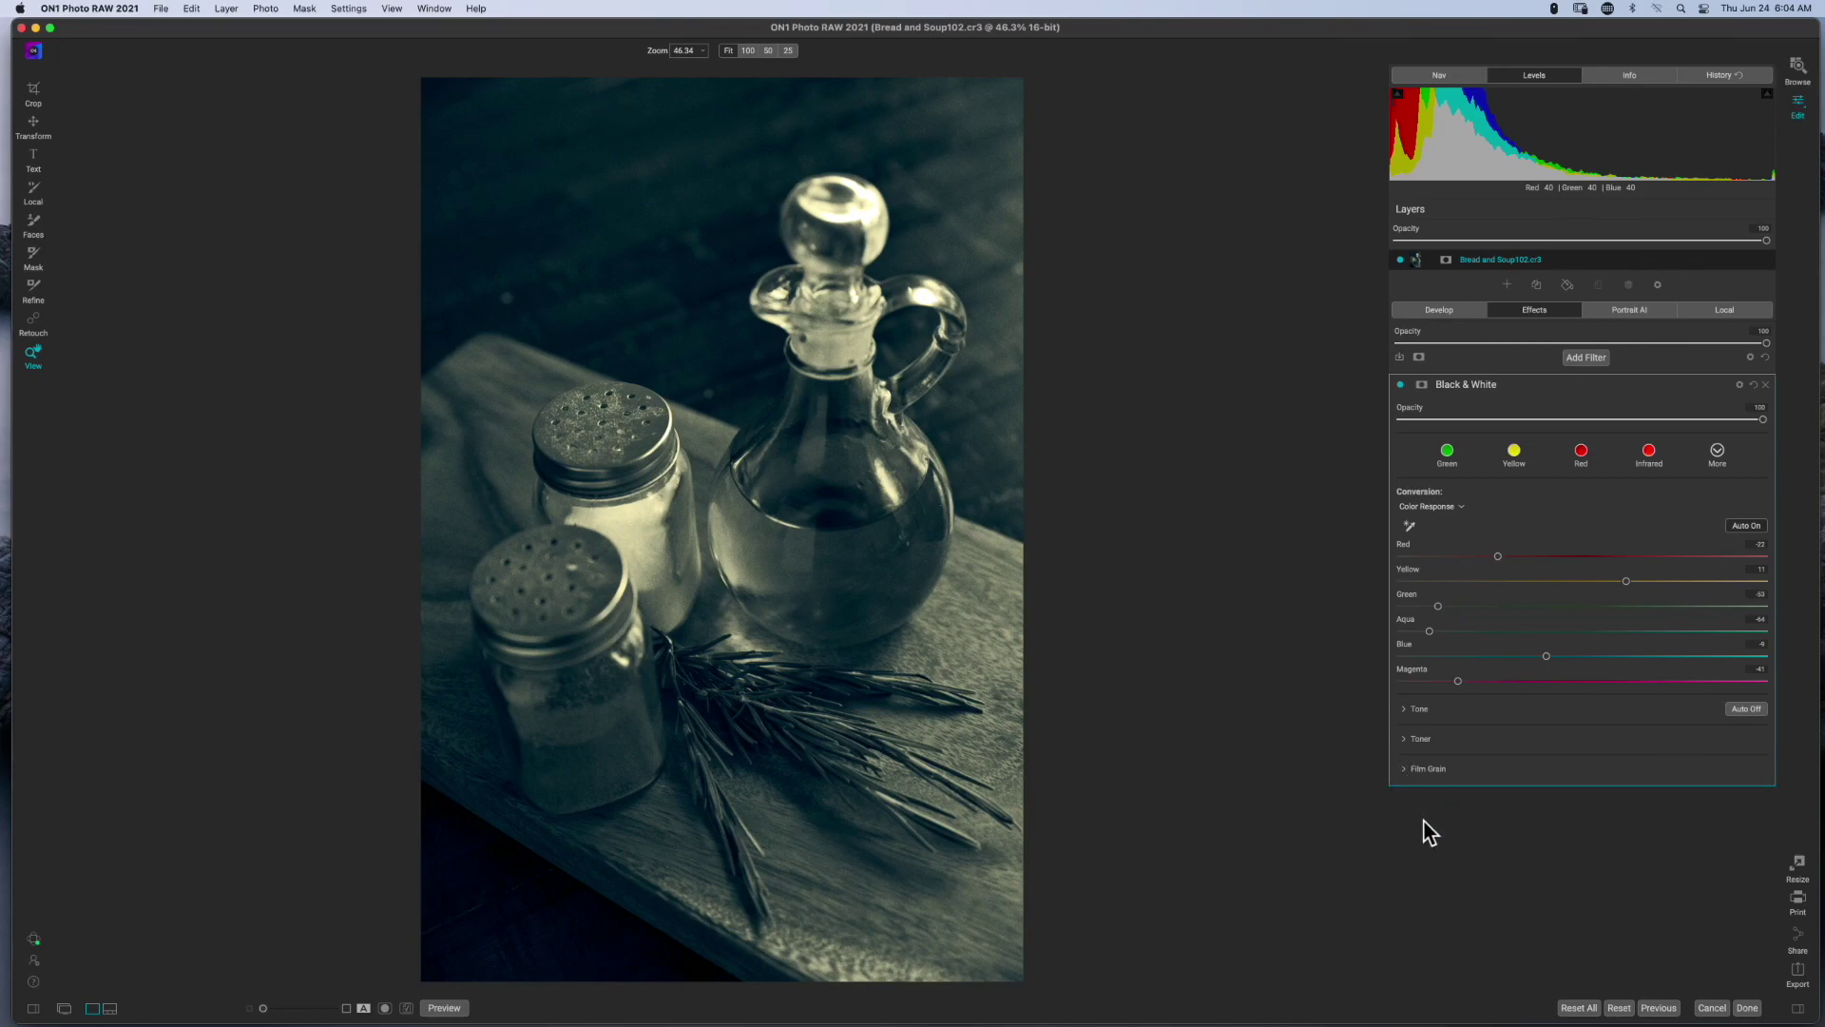